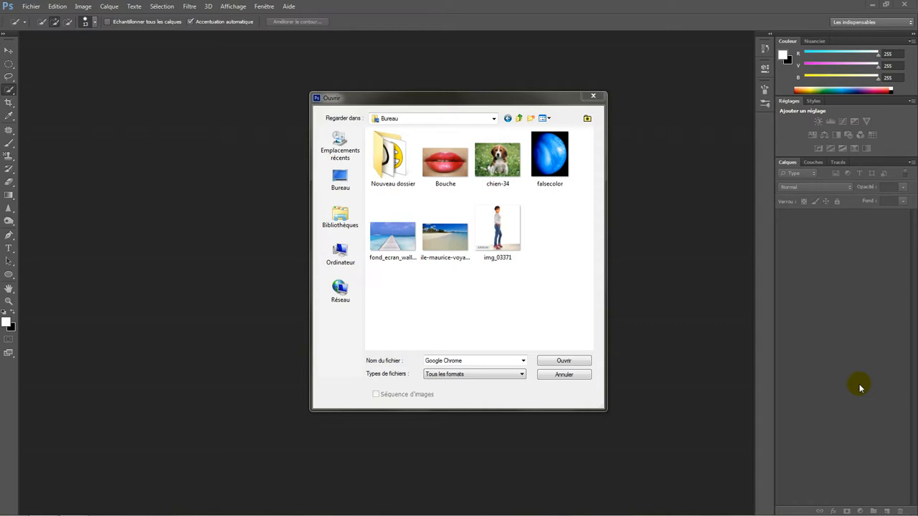
Open the pier wallpaper image fond_ecran_wallpaper_serie_03361 from the Bureau folder
{"action": "double_click", "coordinate": [418, 251]}
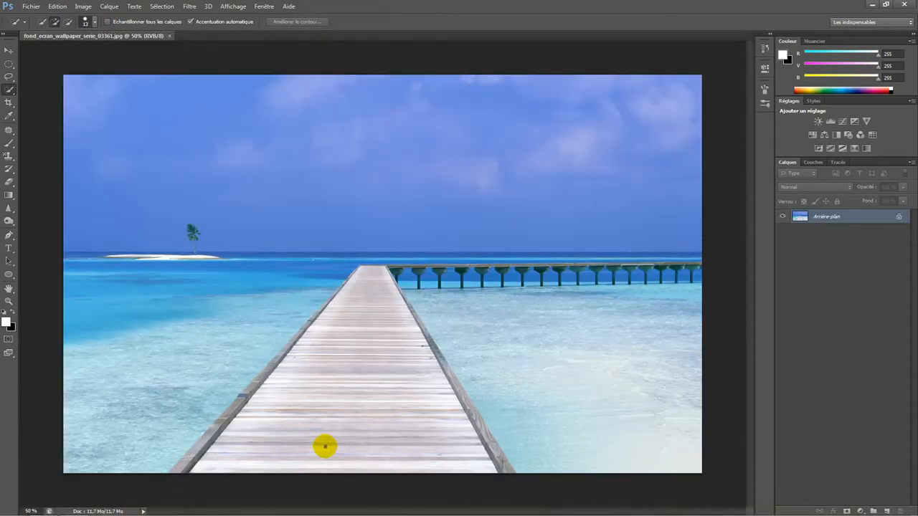
{"action": "left_click", "coordinate": [29, 5]}
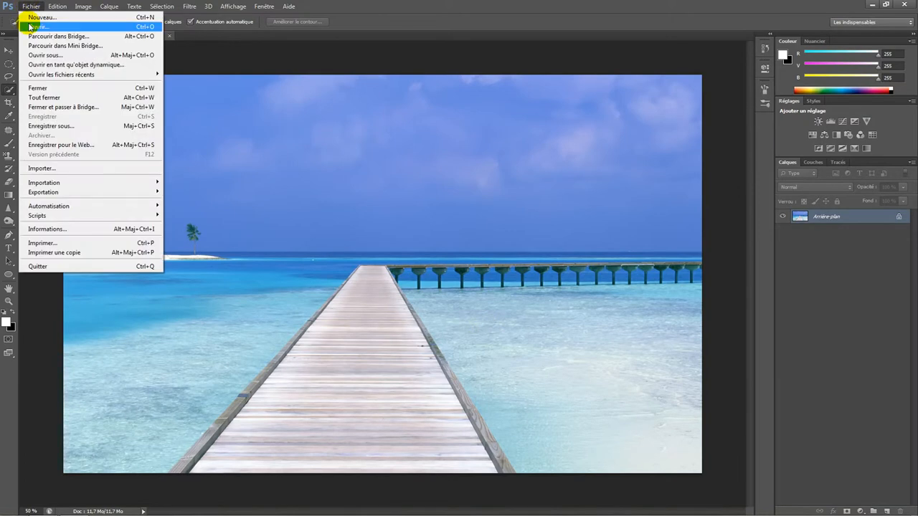
{"action": "left_click", "coordinate": [29, 27]}
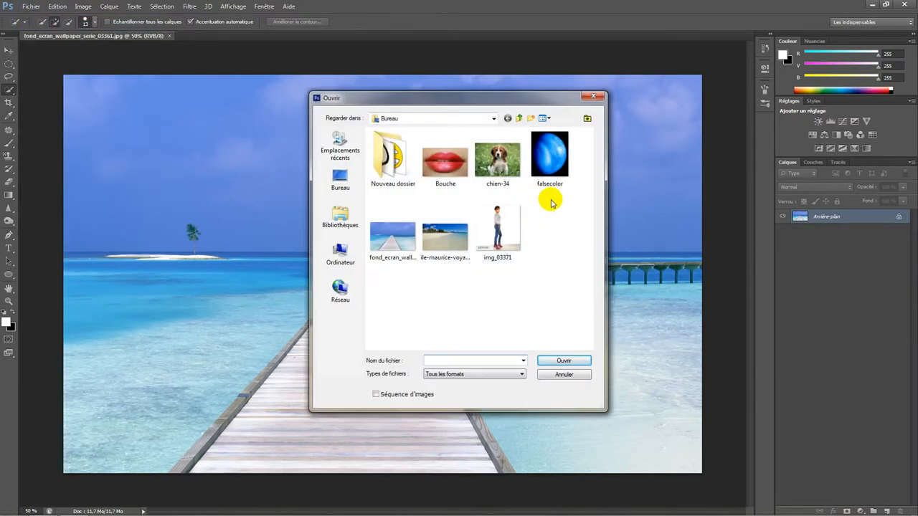
{"action": "mouse_move", "coordinate": [554, 185]}
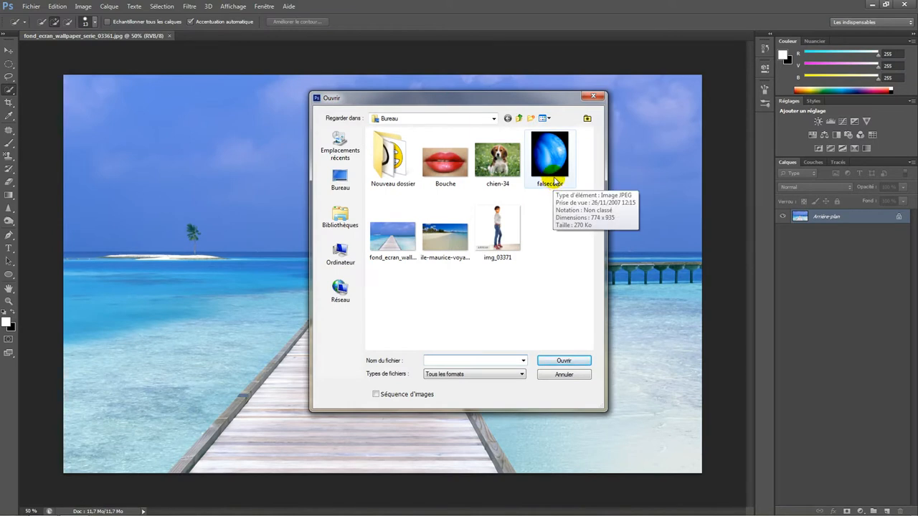
{"action": "double_click", "coordinate": [560, 138]}
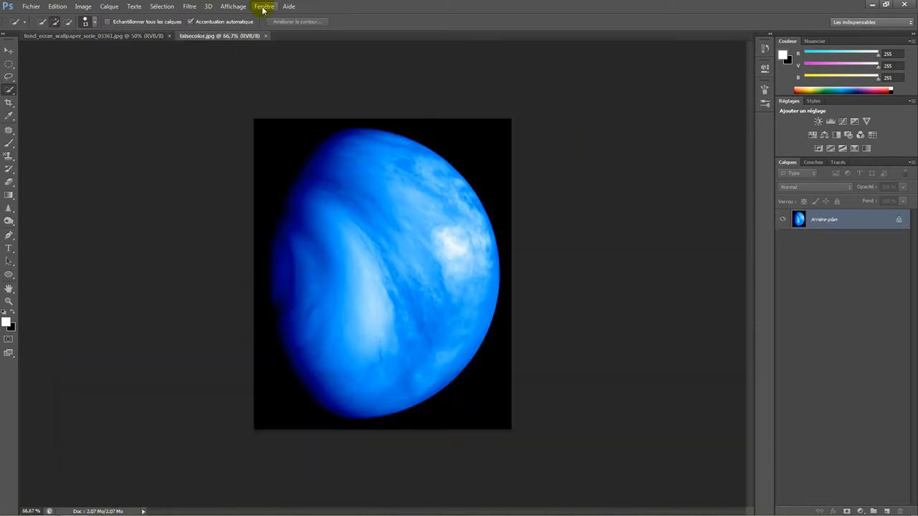
{"action": "left_click", "coordinate": [263, 38]}
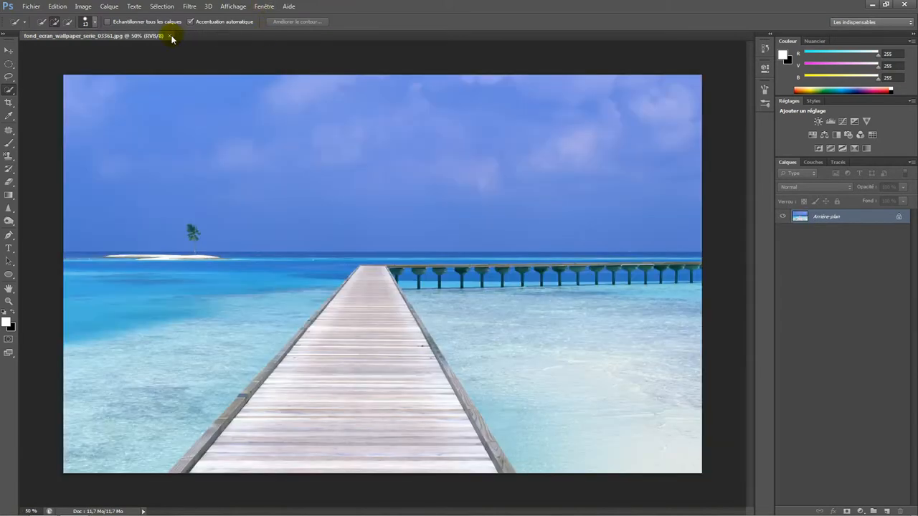
Place the falsecolor planet image into the pier wallpaper document at its default size and position
{"action": "left_click", "coordinate": [23, 6]}
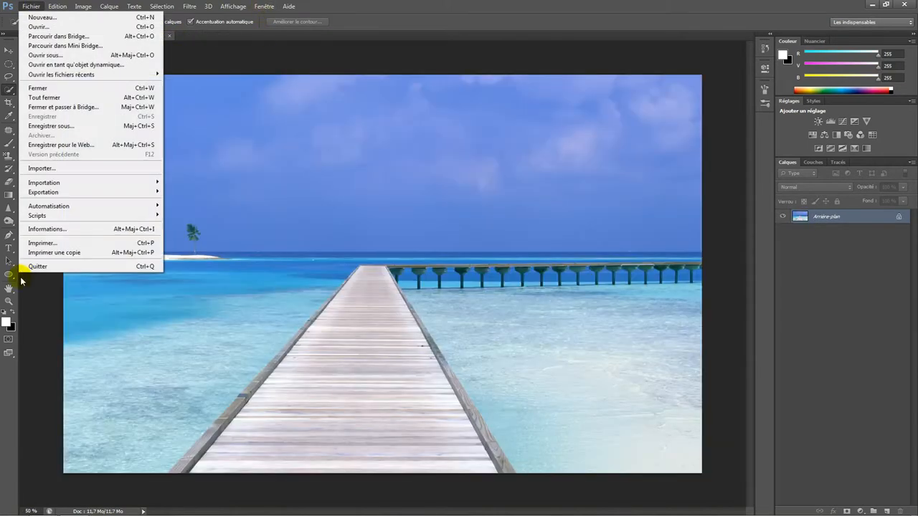
{"action": "left_click", "coordinate": [90, 168]}
{"action": "left_click", "coordinate": [542, 139]}
{"action": "double_click", "coordinate": [545, 168]}
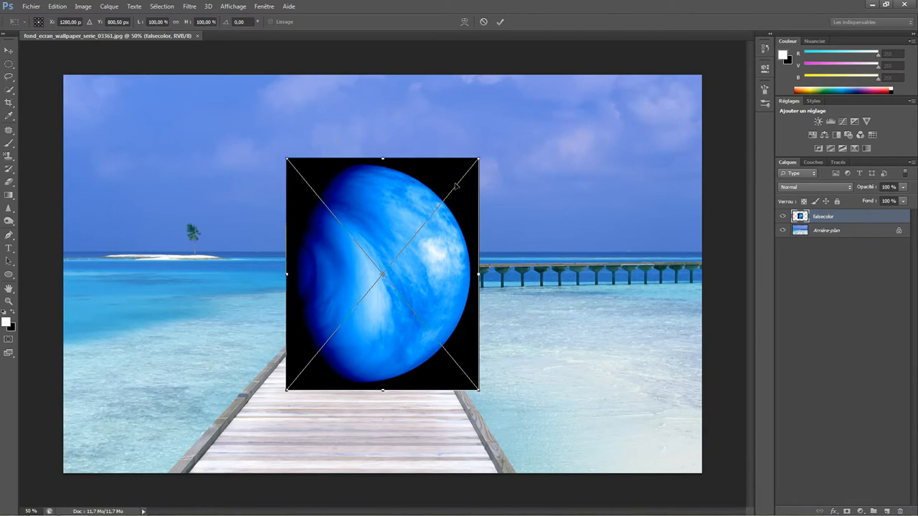
{"action": "left_click", "coordinate": [500, 23]}
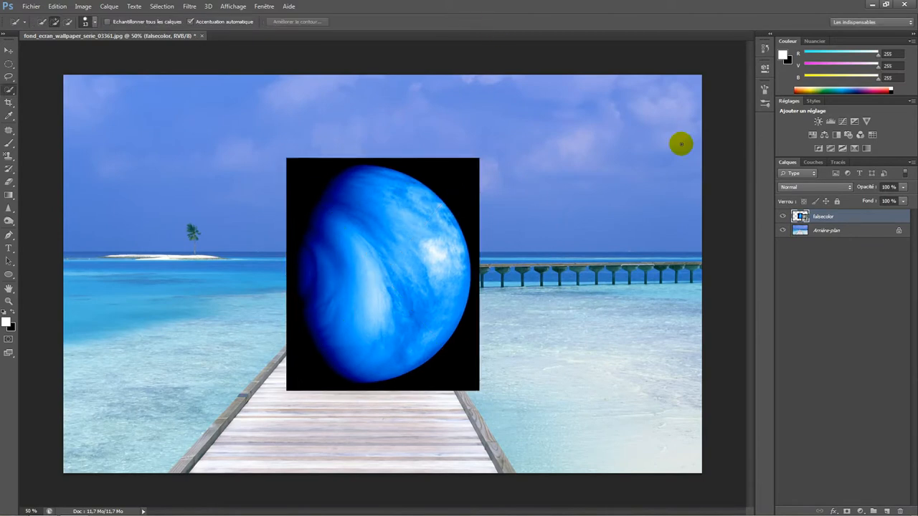
Set the planet layer's blend mode to Superposition and move the planet up above the far end of the pier
{"action": "left_click", "coordinate": [792, 188]}
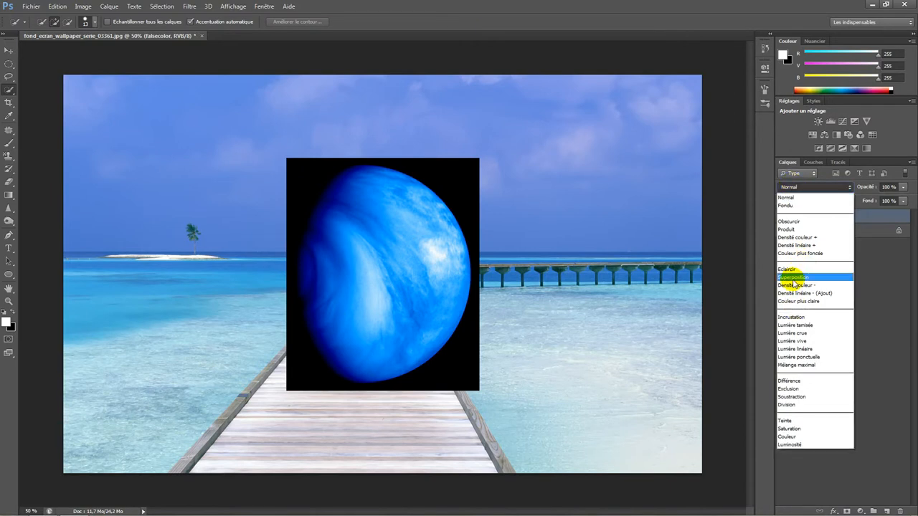
{"action": "left_click", "coordinate": [842, 283]}
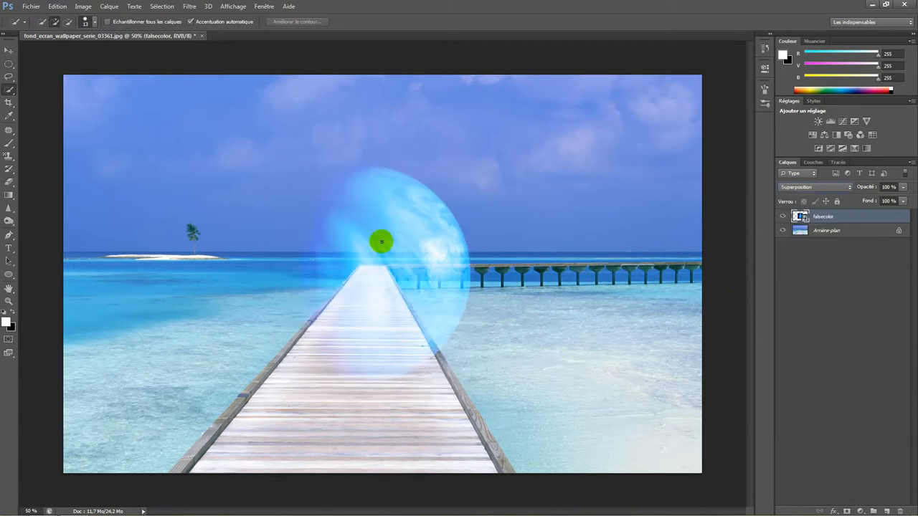
{"action": "left_click", "coordinate": [6, 48]}
{"action": "left_click_drag", "start_coordinate": [405, 265], "coordinate": [298, 249]}
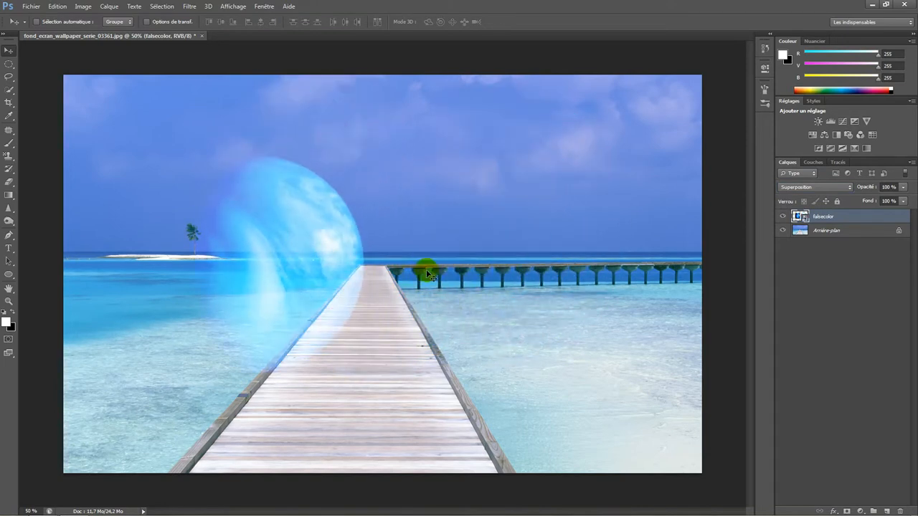
{"action": "left_click_drag", "start_coordinate": [356, 276], "coordinate": [500, 258]}
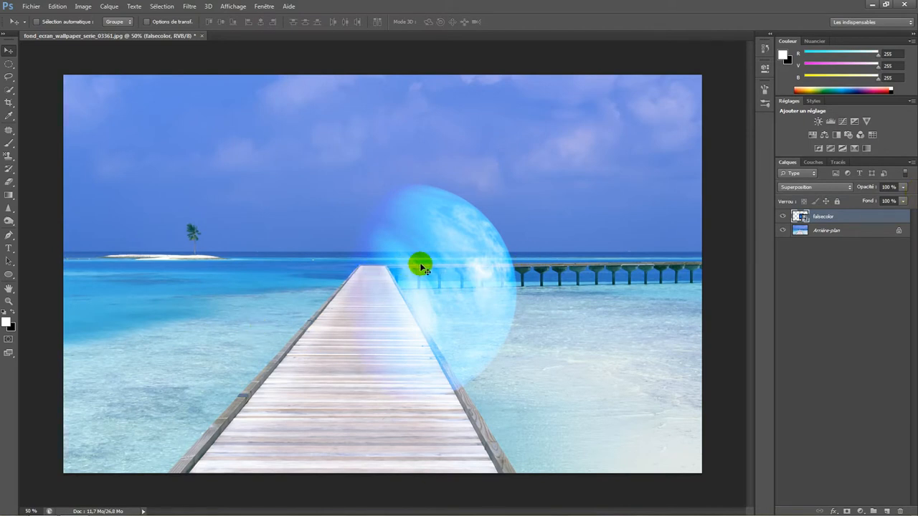
{"action": "left_click_drag", "start_coordinate": [447, 248], "coordinate": [438, 164]}
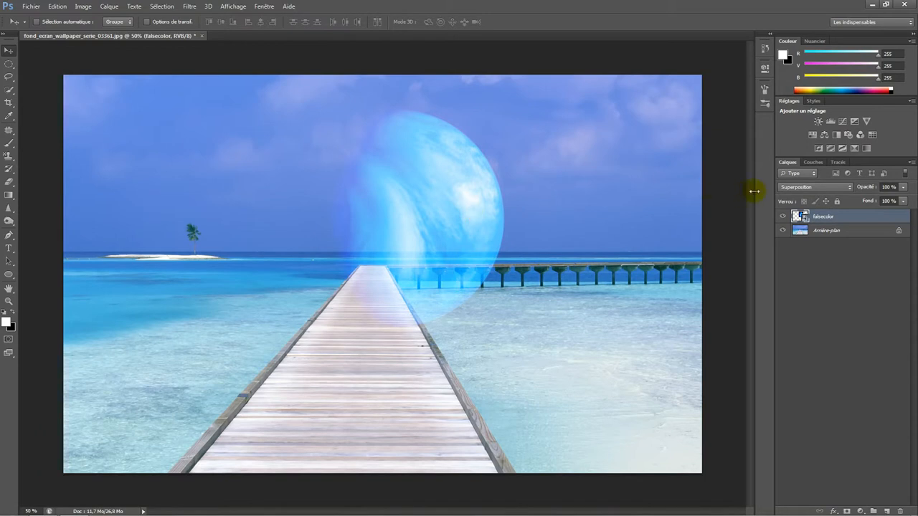
Try the Incrustation blend mode on the planet layer and set it back to Normal
{"action": "left_click", "coordinate": [793, 187]}
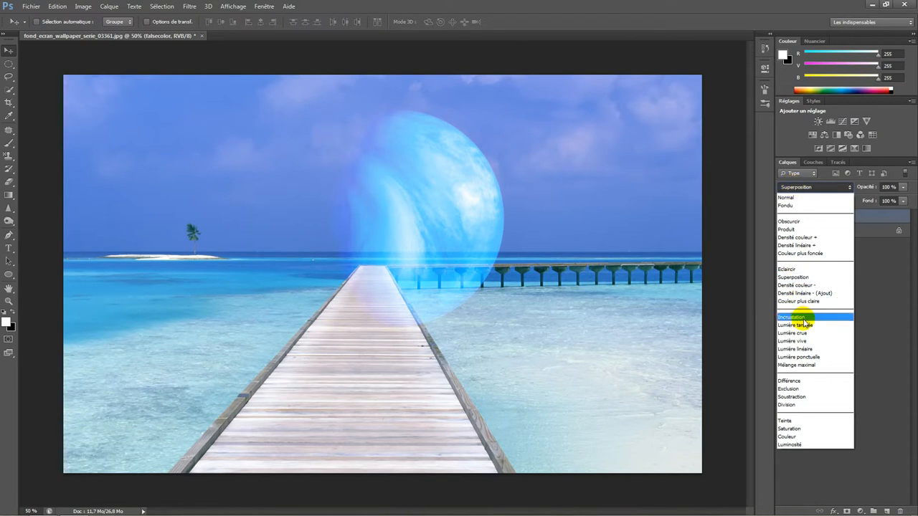
{"action": "left_click", "coordinate": [804, 319]}
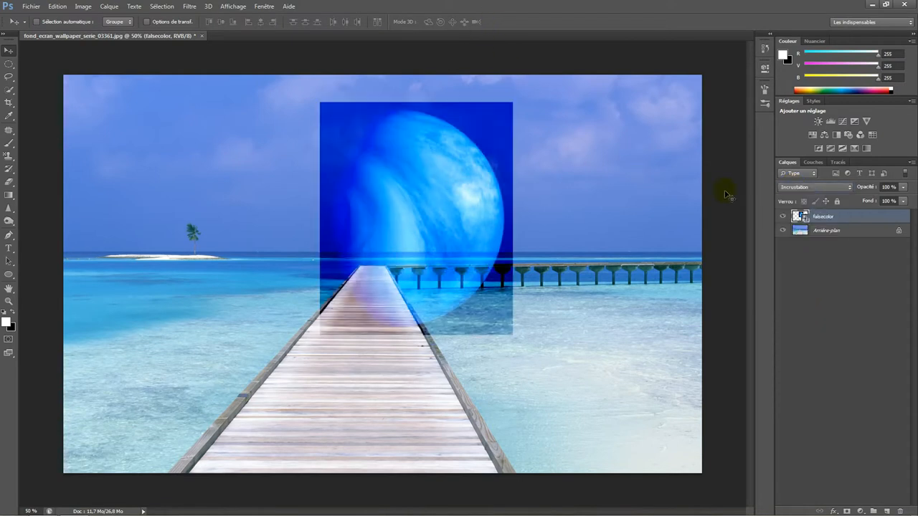
{"action": "left_click", "coordinate": [799, 185]}
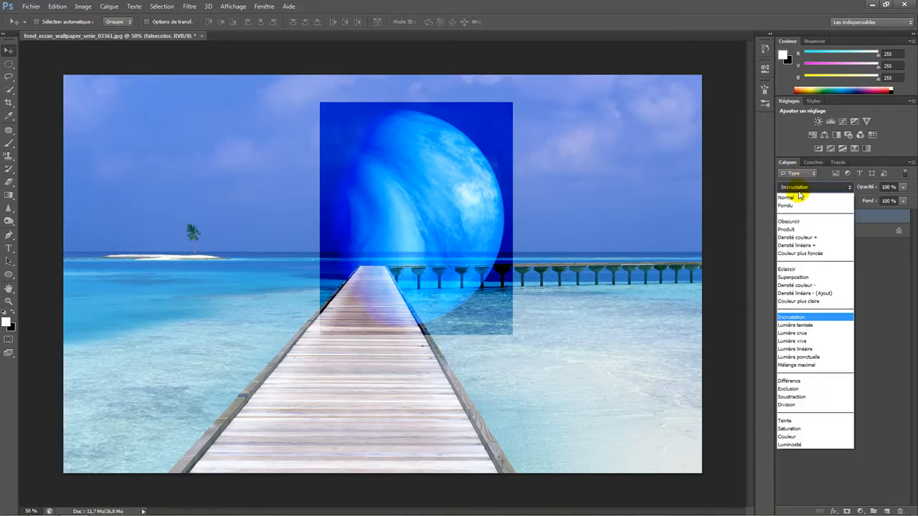
{"action": "left_click", "coordinate": [792, 197]}
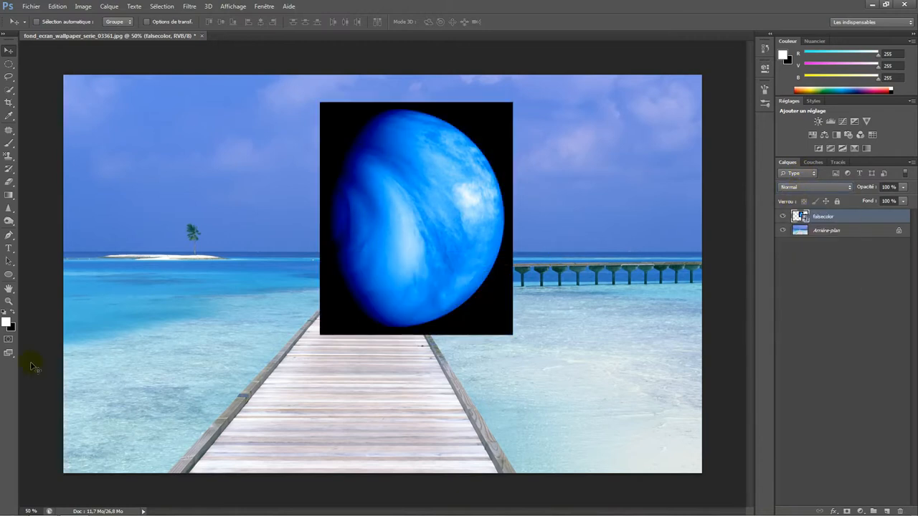
Rasterize the planet layer and erase its black background with the Magic Eraser at tolerance 22
{"action": "left_click", "coordinate": [9, 182]}
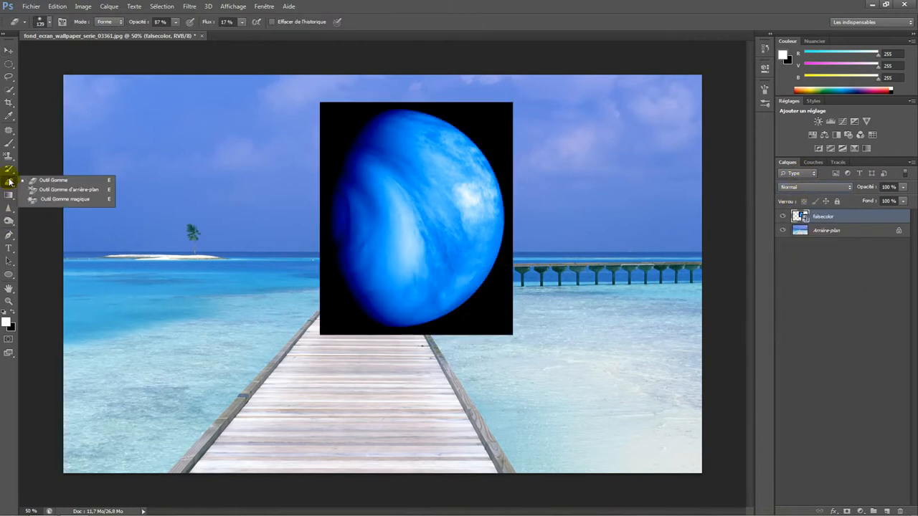
{"action": "left_click", "coordinate": [42, 203]}
{"action": "left_click", "coordinate": [459, 160]}
{"action": "left_click", "coordinate": [451, 201]}
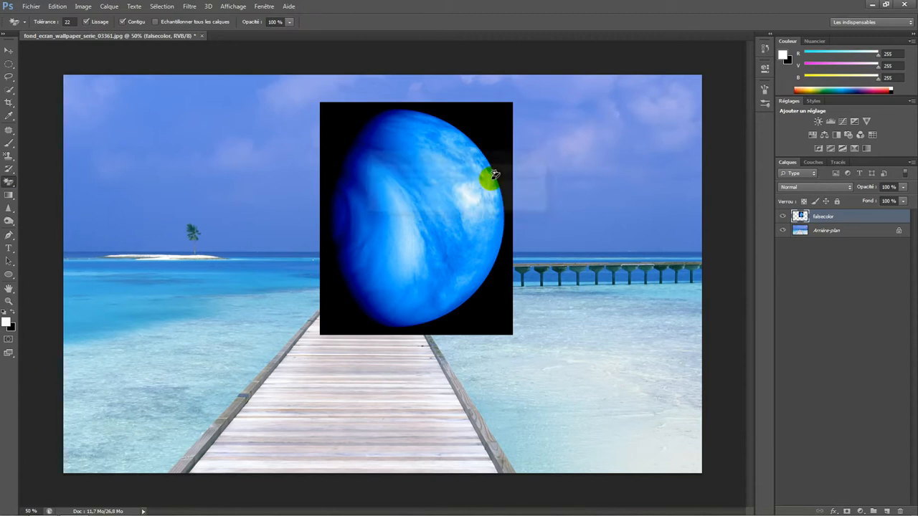
{"action": "left_click", "coordinate": [485, 127]}
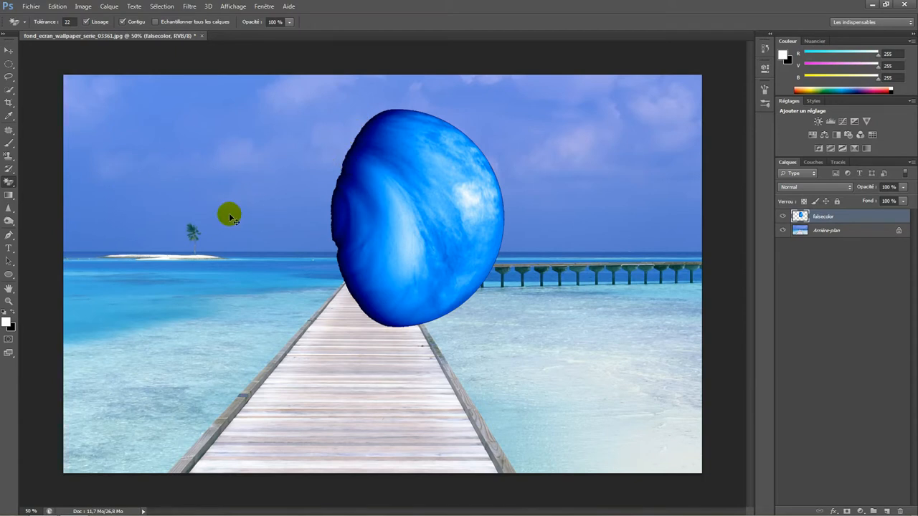
Undo the background erasure and retry the Magic Eraser on the black area at tolerance 58, and again at tolerance 3
{"action": "key", "text": "ctrl+z"}
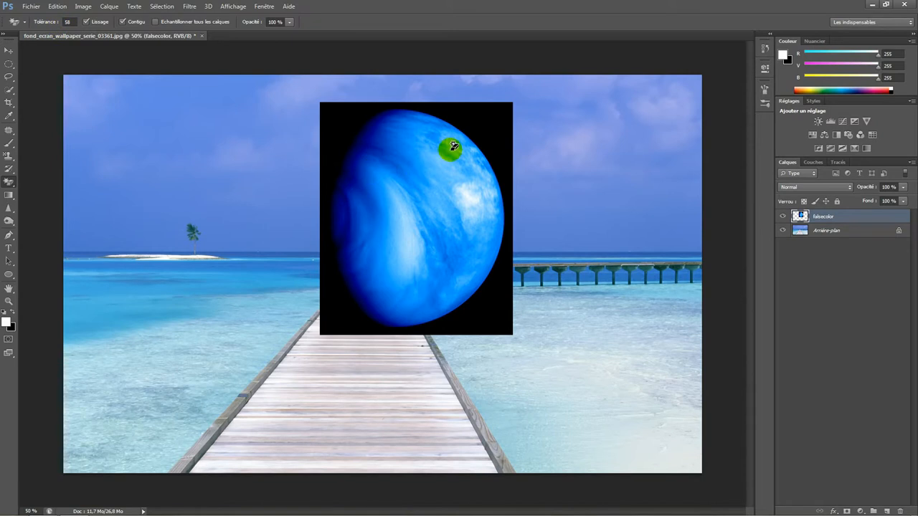
{"action": "left_click", "coordinate": [484, 139]}
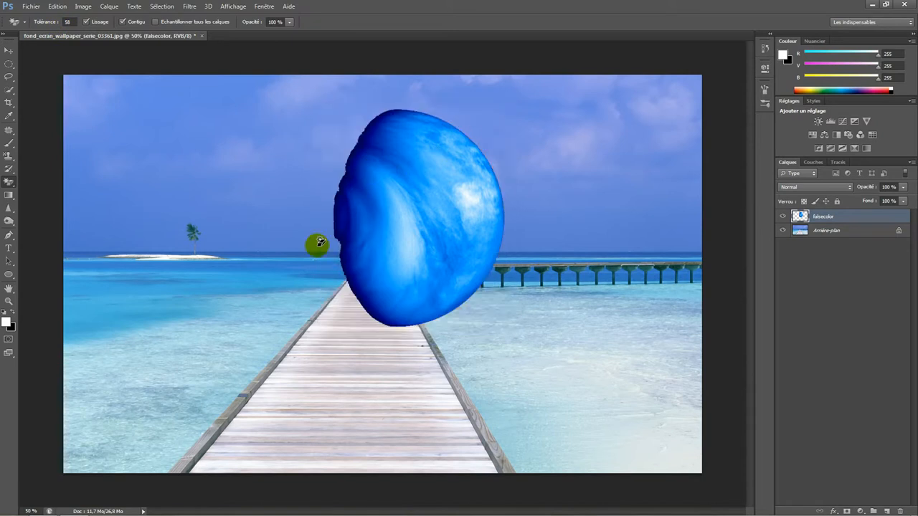
{"action": "key", "text": "ctrl+z"}
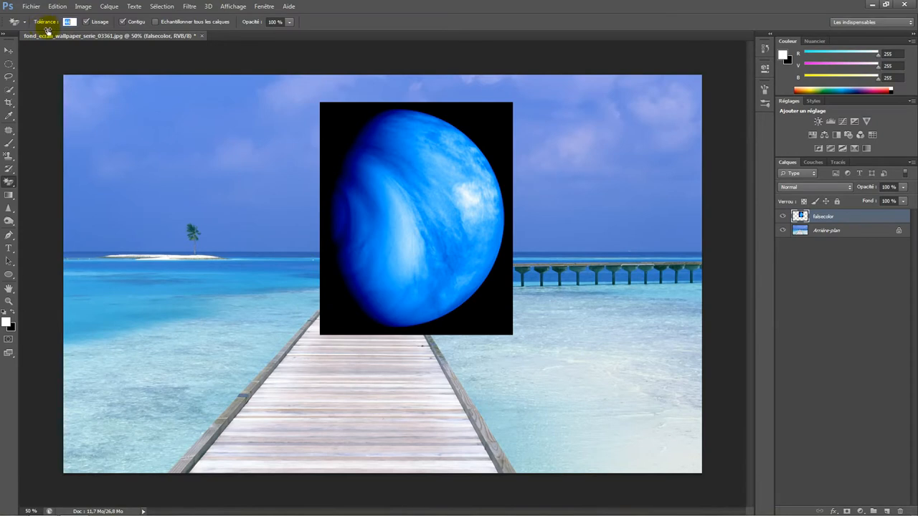
{"action": "left_click", "coordinate": [327, 161]}
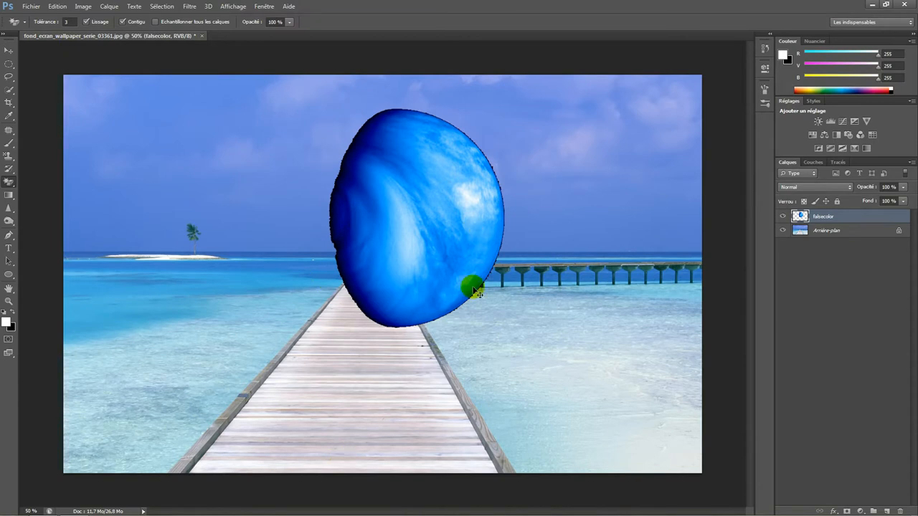
Select the whole canvas, clear the planet from it and delete the falsecolor layer
{"action": "key", "text": "ctrl+a"}
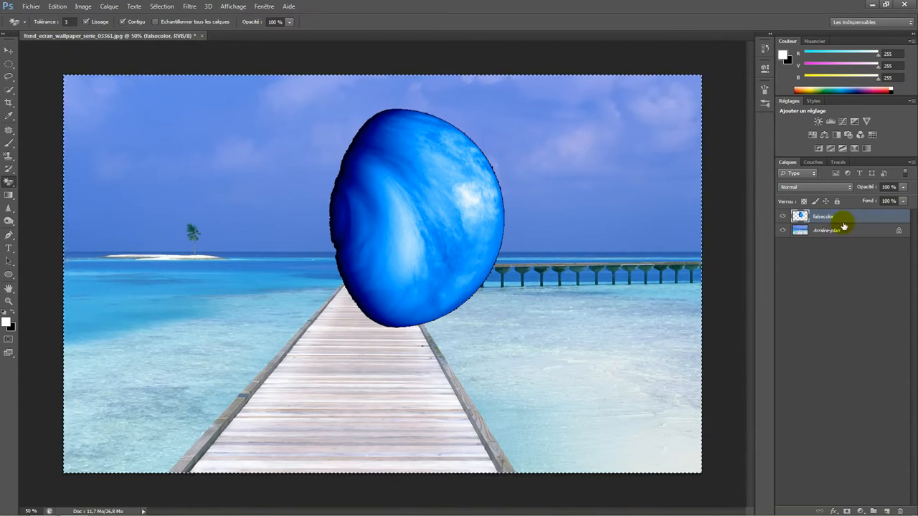
{"action": "key", "text": "Delete"}
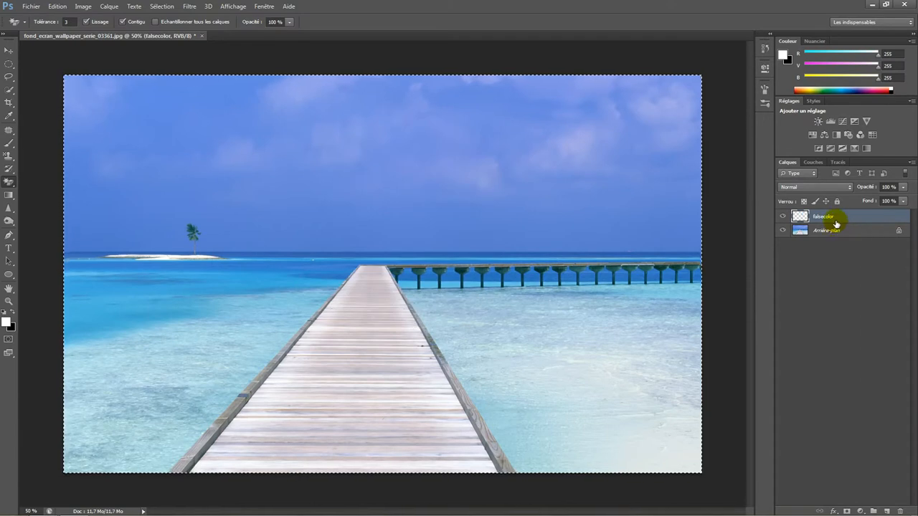
{"action": "right_click", "coordinate": [833, 220]}
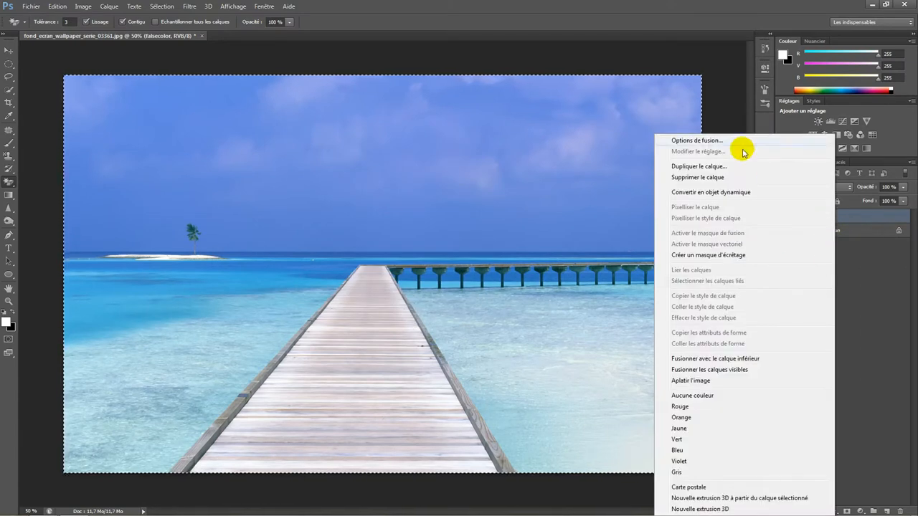
{"action": "left_click", "coordinate": [702, 177]}
{"action": "left_click", "coordinate": [418, 197]}
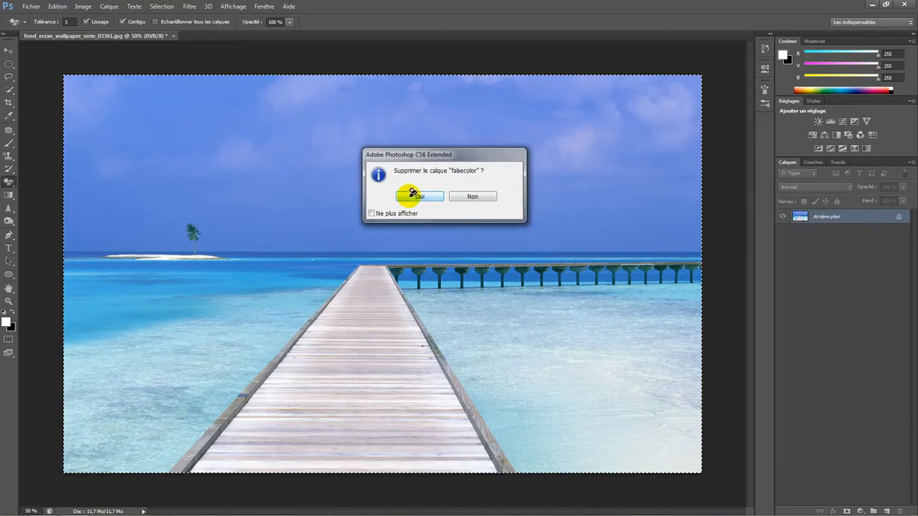
Place the img_03371 photo of the standing woman into the pier wallpaper at its default size and position
{"action": "left_click", "coordinate": [31, 7]}
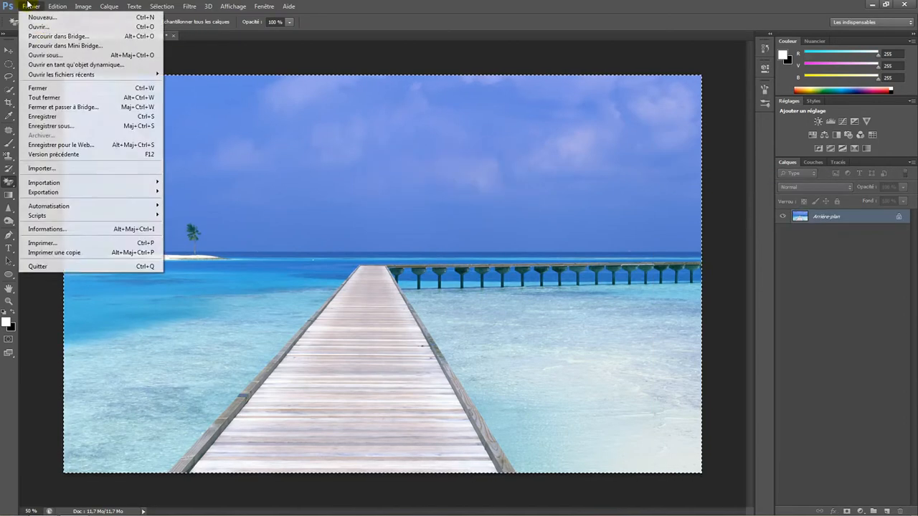
{"action": "left_click", "coordinate": [51, 171]}
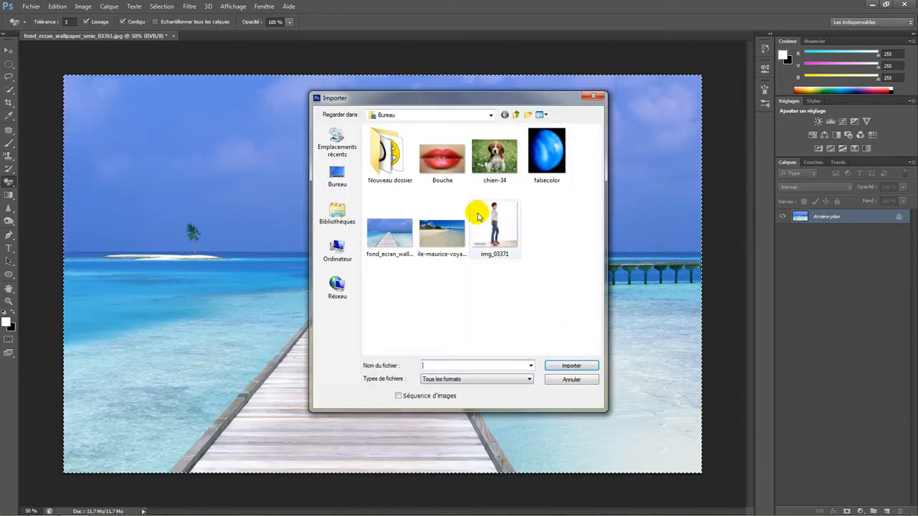
{"action": "double_click", "coordinate": [487, 231]}
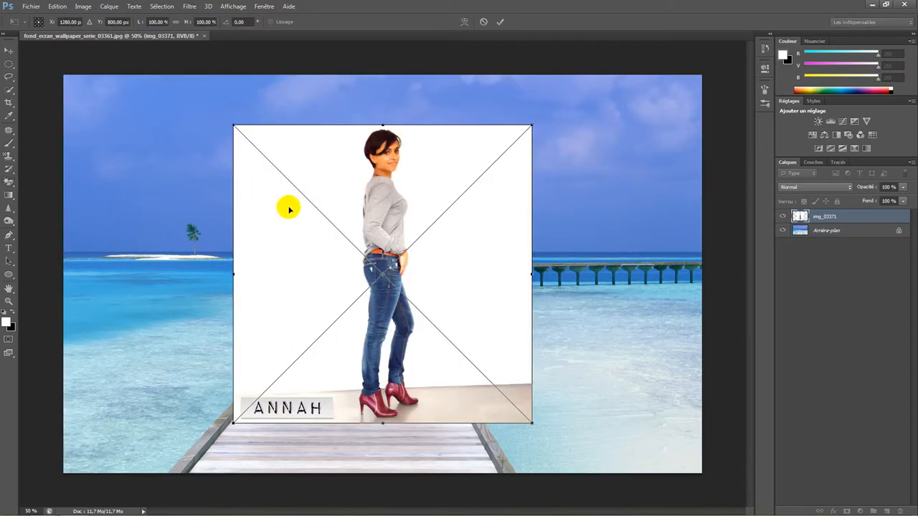
{"action": "left_click", "coordinate": [499, 22]}
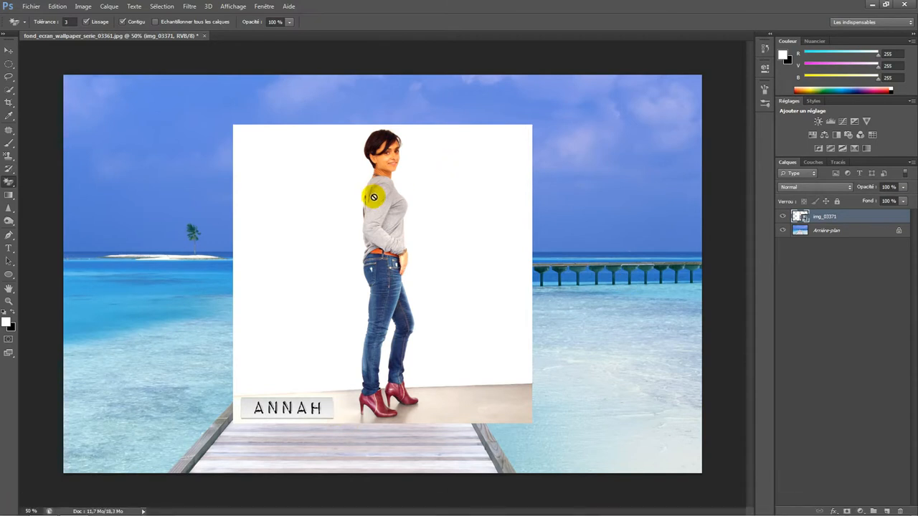
Rasterize the placed photo's layer and erase the white background around the woman with the Magic Eraser at tolerance 3
{"action": "left_click", "coordinate": [416, 223]}
{"action": "left_click", "coordinate": [427, 201]}
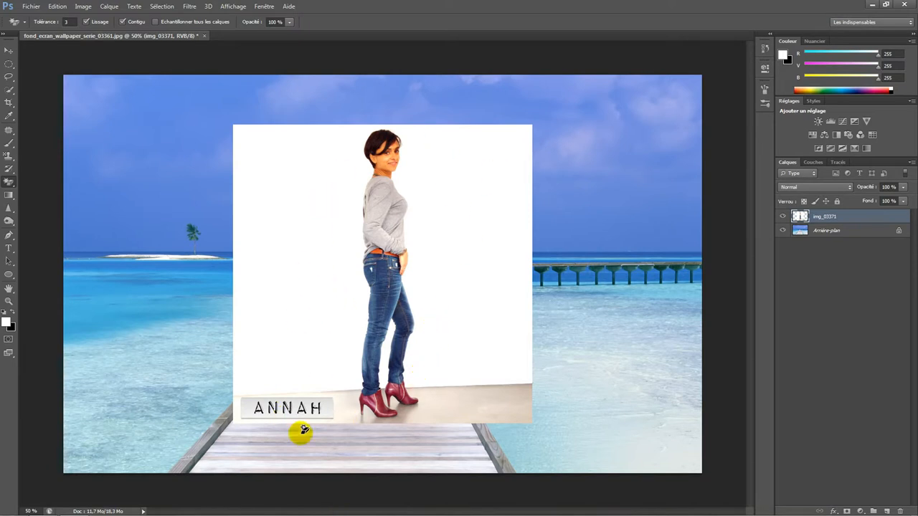
{"action": "left_click", "coordinate": [285, 255]}
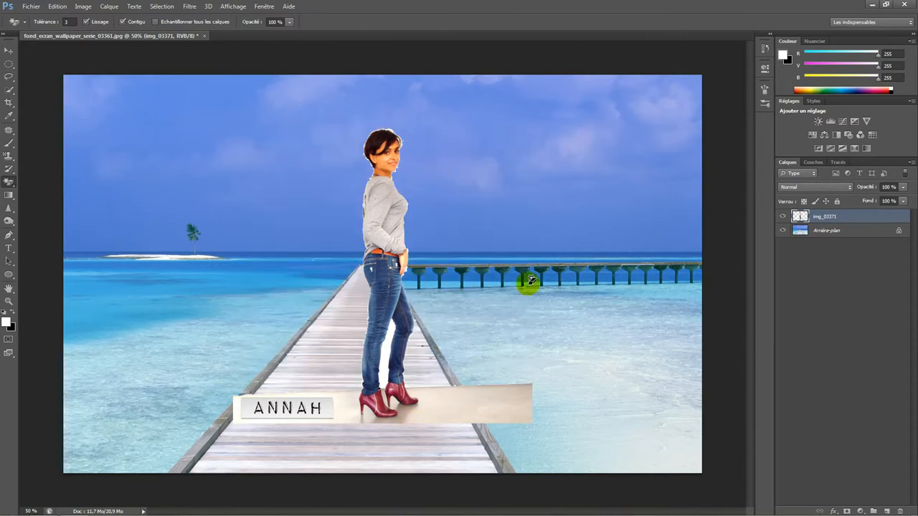
Try erasing the floor around the shoes with the Magic Eraser at tolerance 3, and undo back to the photo's intact white background
{"action": "left_click", "coordinate": [450, 404]}
{"action": "left_click", "coordinate": [335, 401]}
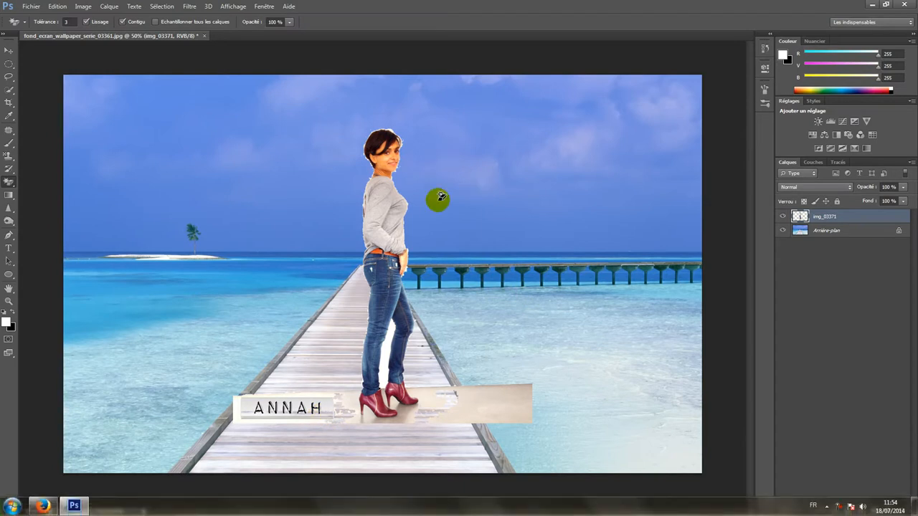
{"action": "key", "text": "ctrl+alt+z"}
{"action": "key", "text": "ctrl+alt+z"}
{"action": "key", "text": "ctrl+alt+z"}
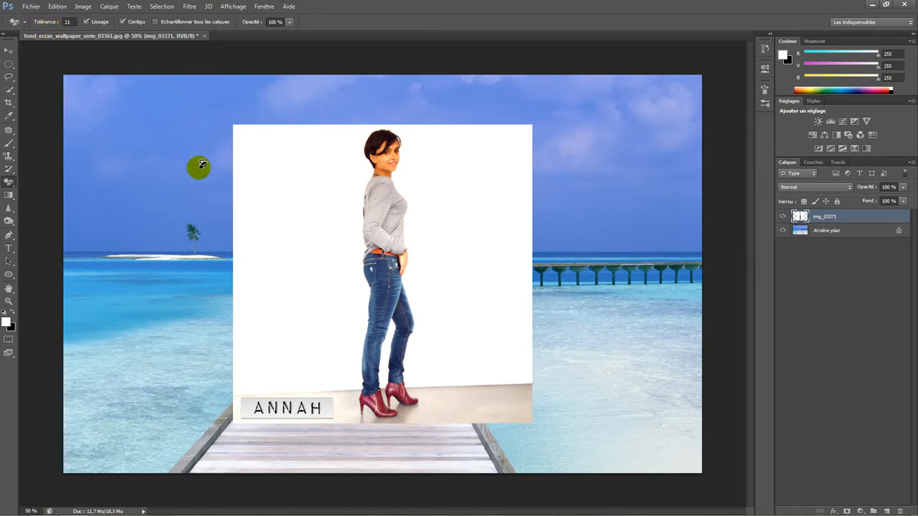
Erase the white background, the gap between the woman's legs and the floor beside her shoes with the Magic Eraser at tolerance 21
{"action": "left_click", "coordinate": [296, 287]}
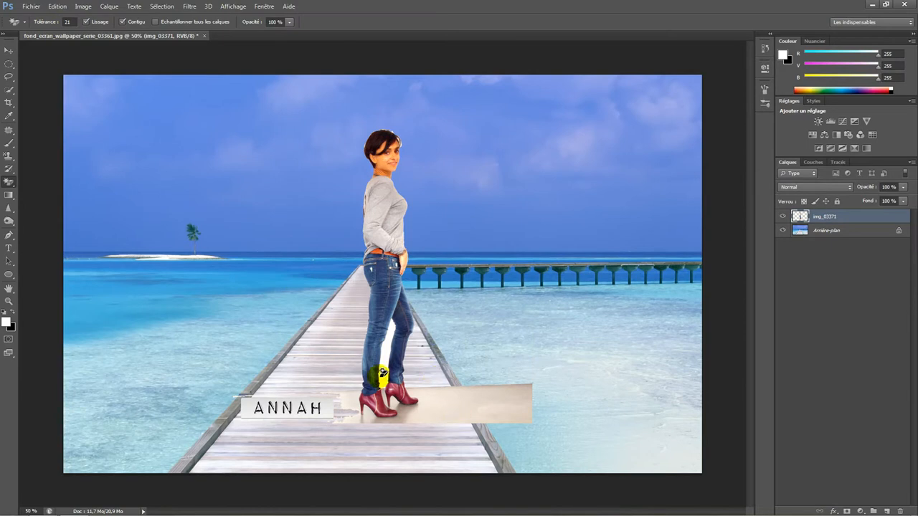
{"action": "left_click", "coordinate": [383, 373]}
{"action": "left_click", "coordinate": [430, 413]}
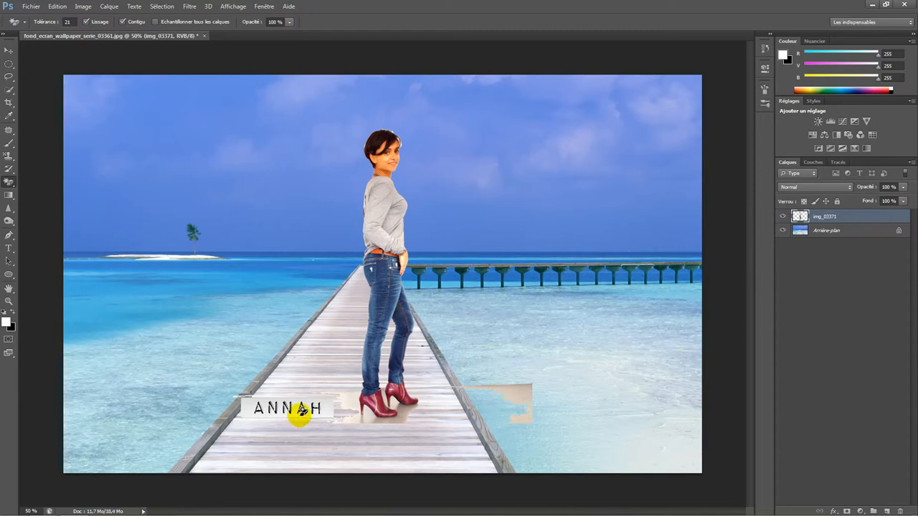
Lasso and delete the name label and the leftover floor strip on either side of the woman, and deselect
{"action": "left_click", "coordinate": [9, 76]}
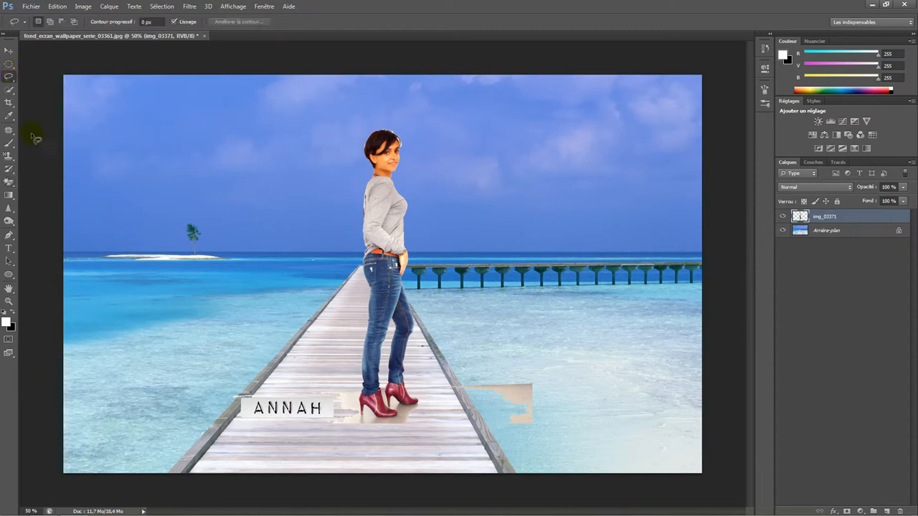
{"action": "mouse_move", "coordinate": [184, 364]}
{"action": "left_mouse_down"}
{"action": "mouse_move", "coordinate": [307, 368]}
{"action": "mouse_move", "coordinate": [348, 399]}
{"action": "mouse_move", "coordinate": [343, 439]}
{"action": "mouse_move", "coordinate": [245, 447]}
{"action": "mouse_move", "coordinate": [210, 429]}
{"action": "mouse_move", "coordinate": [194, 353]}
{"action": "left_mouse_up"}
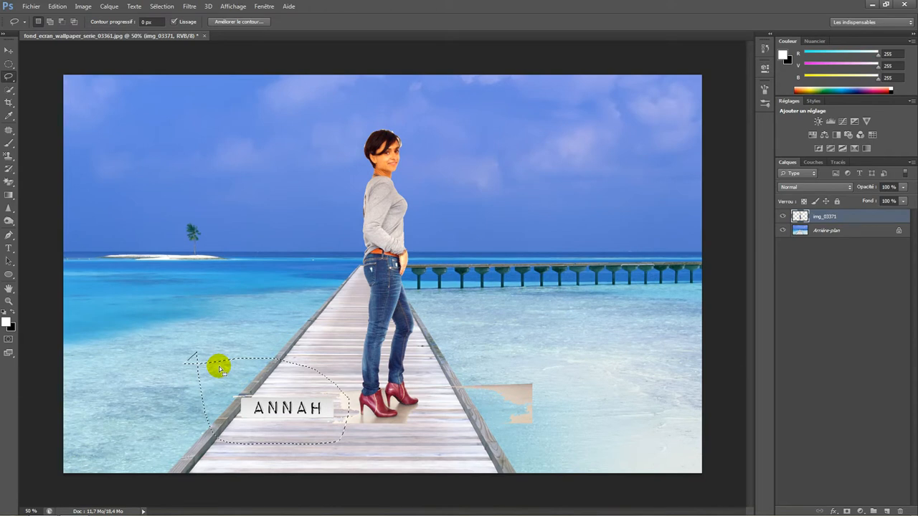
{"action": "key", "text": "Delete"}
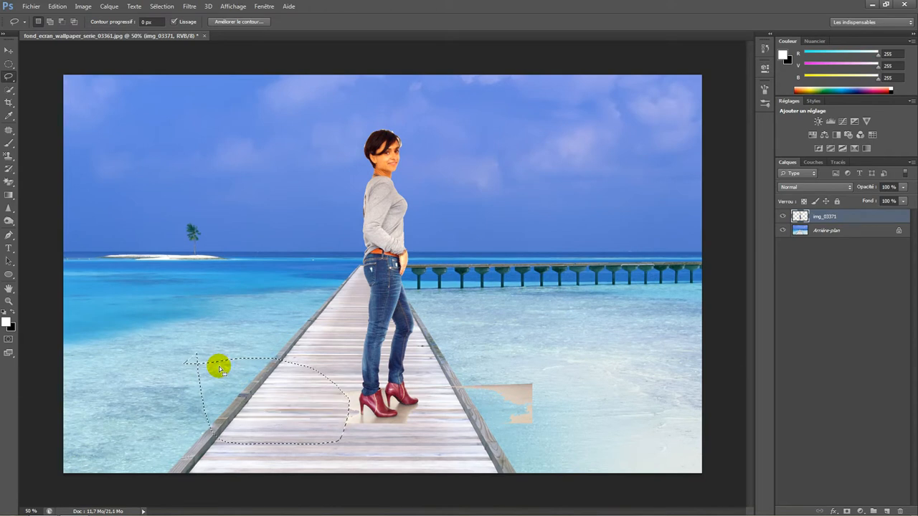
{"action": "mouse_move", "coordinate": [585, 305]}
{"action": "left_mouse_down"}
{"action": "mouse_move", "coordinate": [476, 335]}
{"action": "mouse_move", "coordinate": [437, 374]}
{"action": "mouse_move", "coordinate": [485, 465]}
{"action": "mouse_move", "coordinate": [554, 441]}
{"action": "mouse_move", "coordinate": [584, 334]}
{"action": "left_mouse_up"}
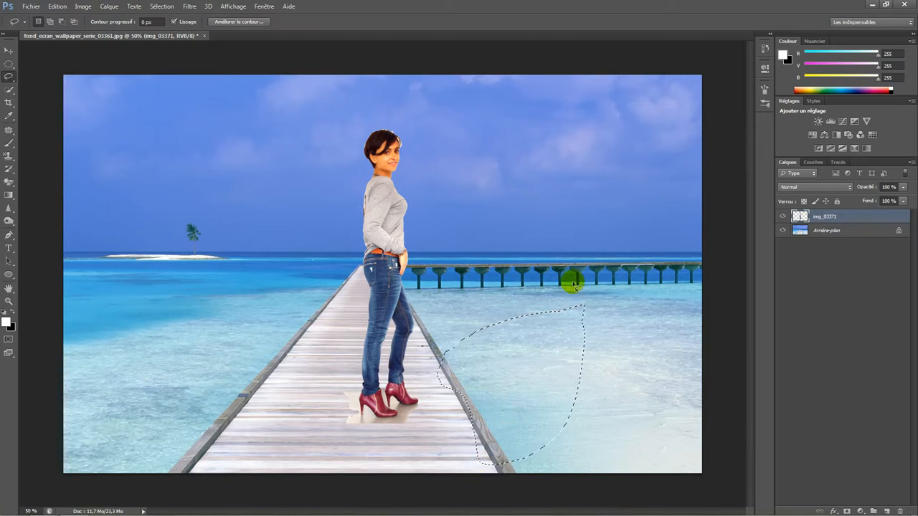
{"action": "mouse_move", "coordinate": [447, 354]}
{"action": "left_mouse_down"}
{"action": "mouse_move", "coordinate": [389, 338]}
{"action": "mouse_move", "coordinate": [377, 203]}
{"action": "mouse_move", "coordinate": [399, 162]}
{"action": "left_mouse_up"}
Examine the cut-out edge around the woman's hair and face at high magnification
{"action": "key", "text": "super"}
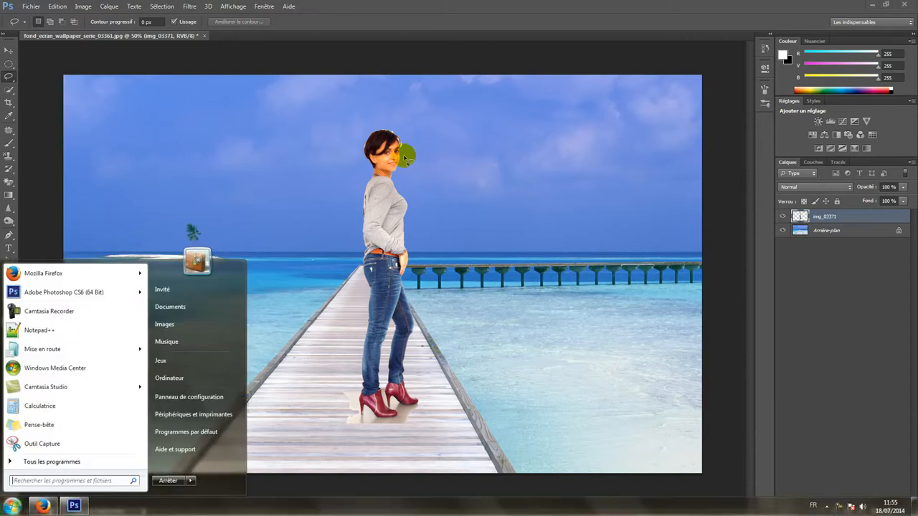
{"action": "left_click", "coordinate": [485, 203]}
{"action": "scroll", "coordinate": [473, 244], "scroll_direction": "up", "scroll_amount": 6}
{"action": "scroll", "coordinate": [474, 244], "scroll_direction": "up", "scroll_amount": 5}
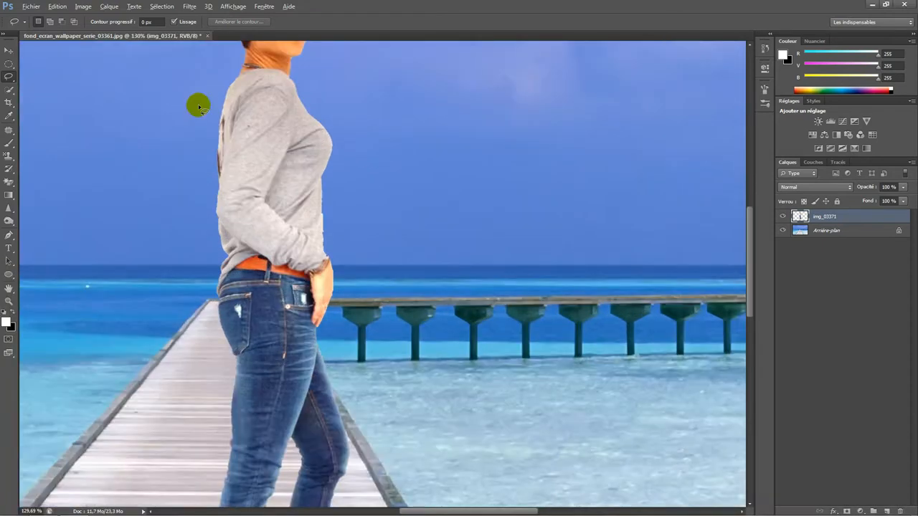
{"action": "scroll", "coordinate": [244, 140], "scroll_direction": "up", "scroll_amount": 5}
{"action": "scroll", "coordinate": [246, 144], "scroll_direction": "up", "scroll_amount": 12}
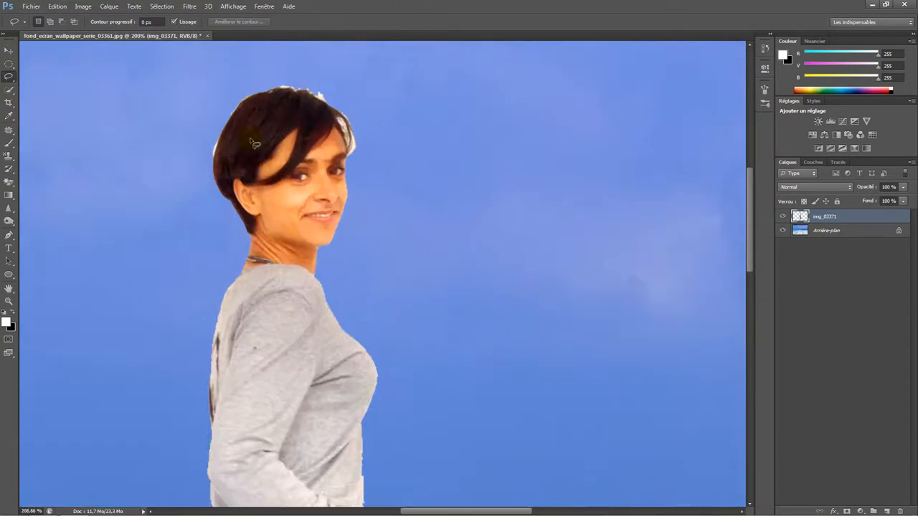
{"action": "scroll", "coordinate": [383, 117], "scroll_direction": "down", "scroll_amount": 7}
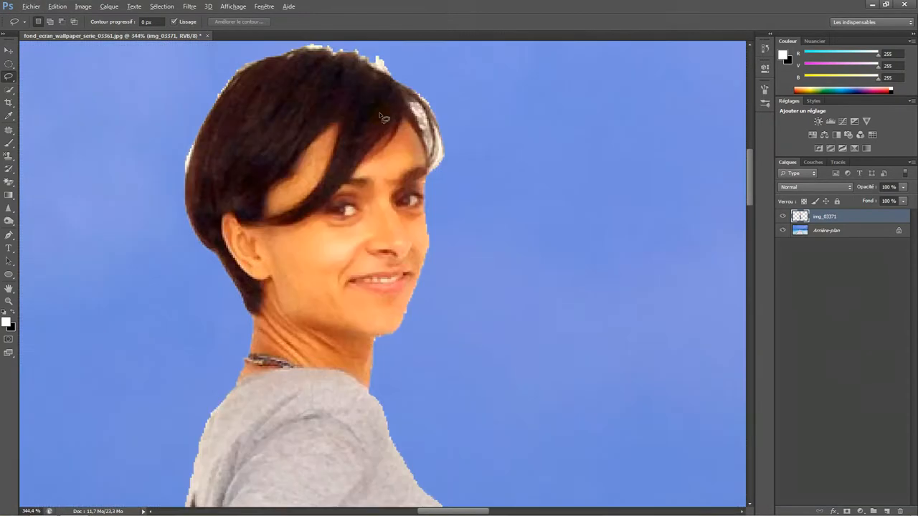
{"action": "scroll", "coordinate": [379, 119], "scroll_direction": "up", "scroll_amount": 2}
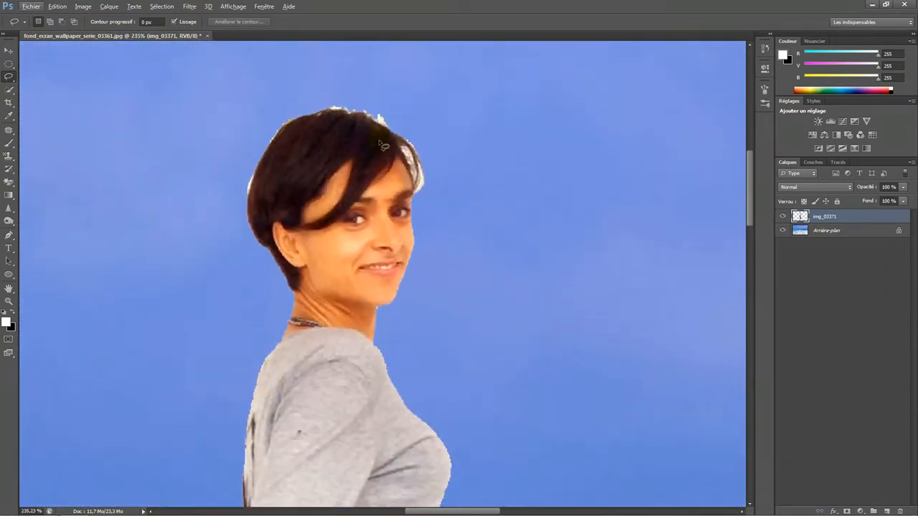
{"action": "left_click_drag", "start_coordinate": [292, 118], "coordinate": [296, 125]}
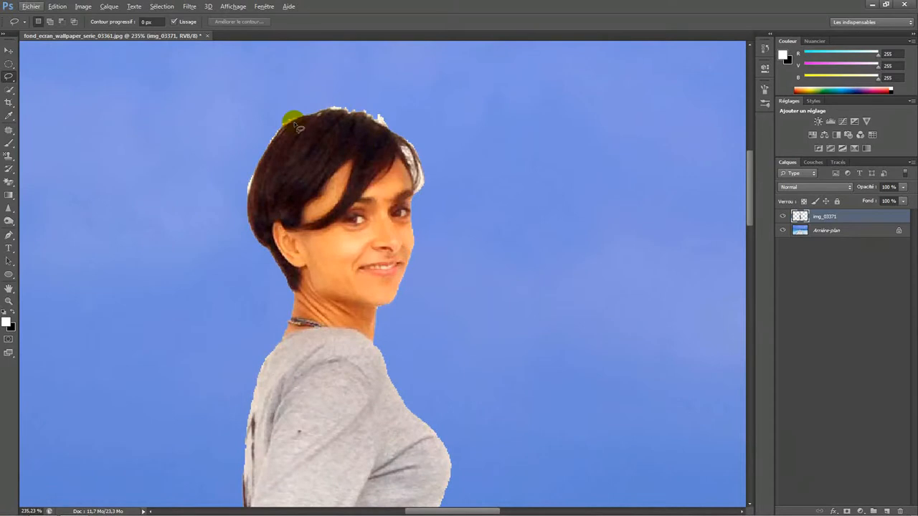
Set up the Eraser tool with a soft 14 px brush and 100% opacity
{"action": "left_click", "coordinate": [9, 184]}
{"action": "left_click", "coordinate": [66, 180]}
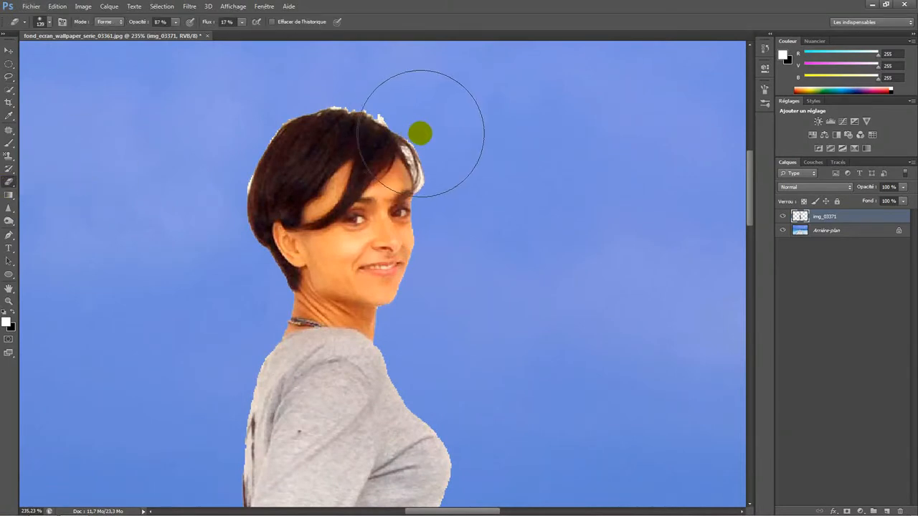
{"action": "right_click", "coordinate": [600, 208]}
{"action": "left_click", "coordinate": [619, 230]}
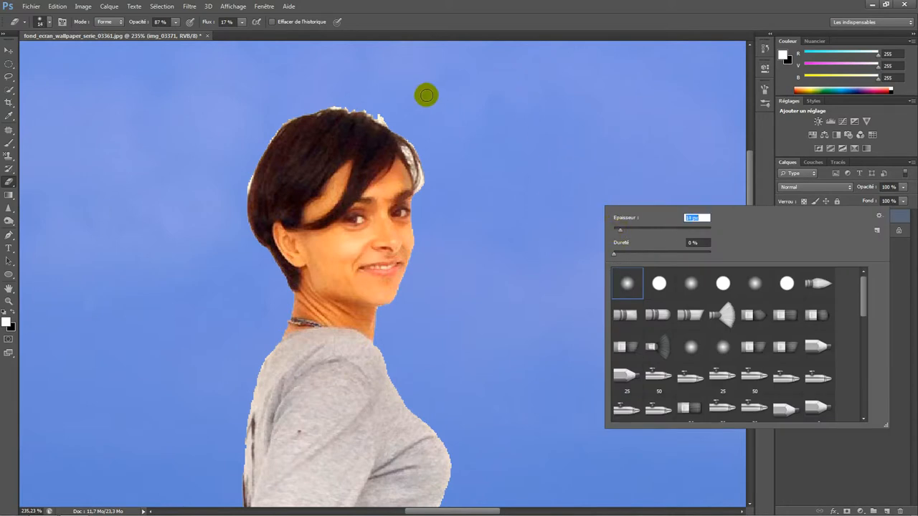
{"action": "double_click", "coordinate": [636, 287]}
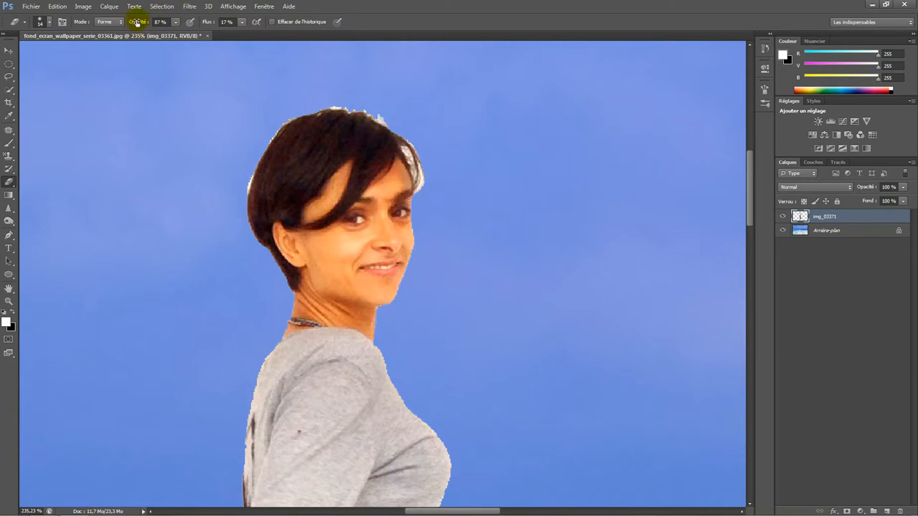
{"action": "left_click_drag", "start_coordinate": [134, 24], "coordinate": [188, 22]}
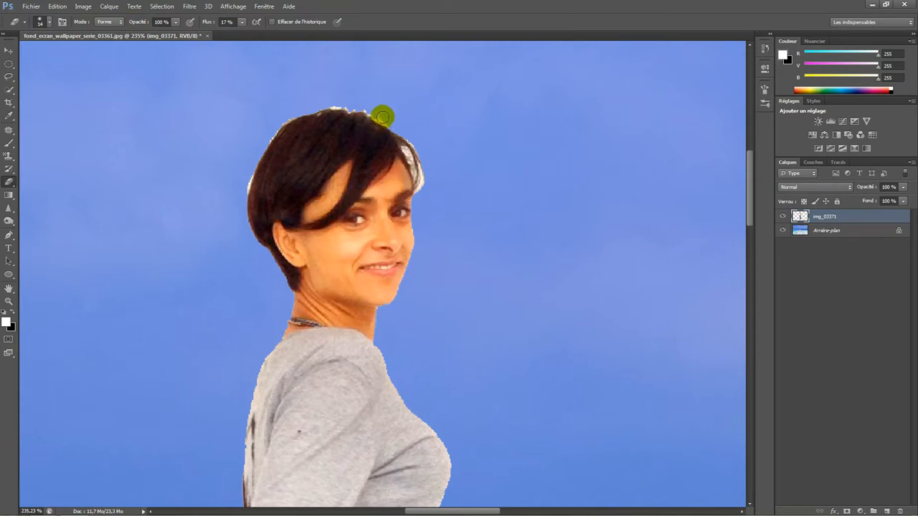
Try erasing the fringe beside the woman's hair and forehead with the soft Eraser, and undo the strokes over her face
{"action": "mouse_move", "coordinate": [383, 117]}
{"action": "left_mouse_down"}
{"action": "mouse_move", "coordinate": [412, 141]}
{"action": "mouse_move", "coordinate": [415, 154]}
{"action": "mouse_move", "coordinate": [401, 140]}
{"action": "mouse_move", "coordinate": [410, 165]}
{"action": "mouse_move", "coordinate": [401, 135]}
{"action": "mouse_move", "coordinate": [423, 191]}
{"action": "mouse_move", "coordinate": [401, 161]}
{"action": "mouse_move", "coordinate": [410, 192]}
{"action": "left_mouse_up"}
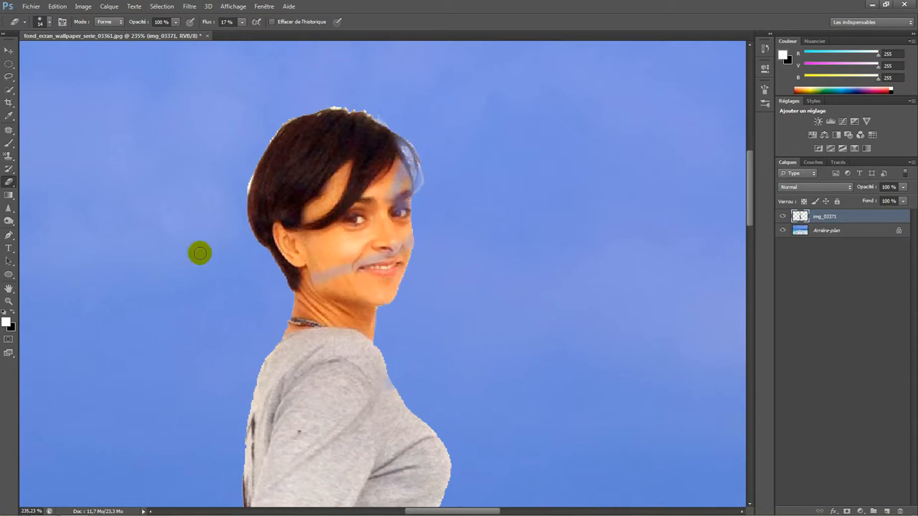
{"action": "left_click_drag", "start_coordinate": [230, 285], "coordinate": [499, 481]}
{"action": "key", "text": "ctrl+z"}
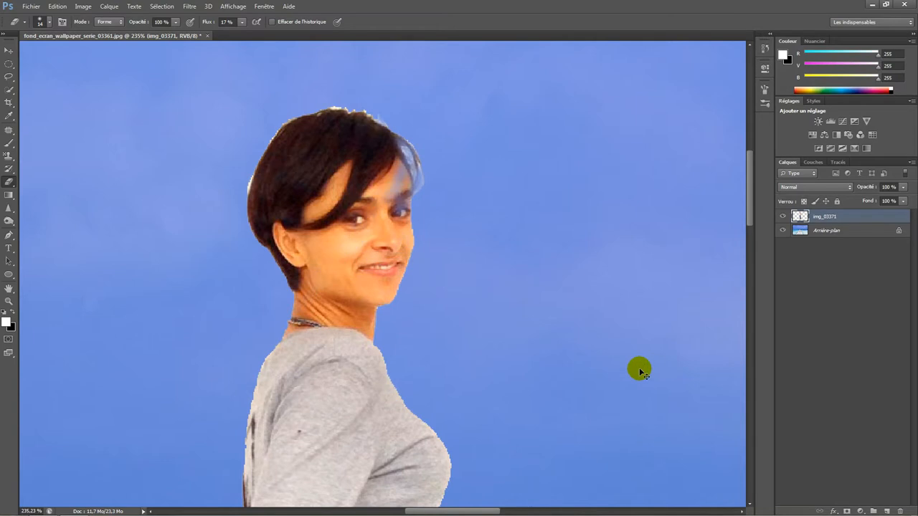
{"action": "key", "text": "ctrl+alt+z"}
{"action": "key", "text": "ctrl+alt+z"}
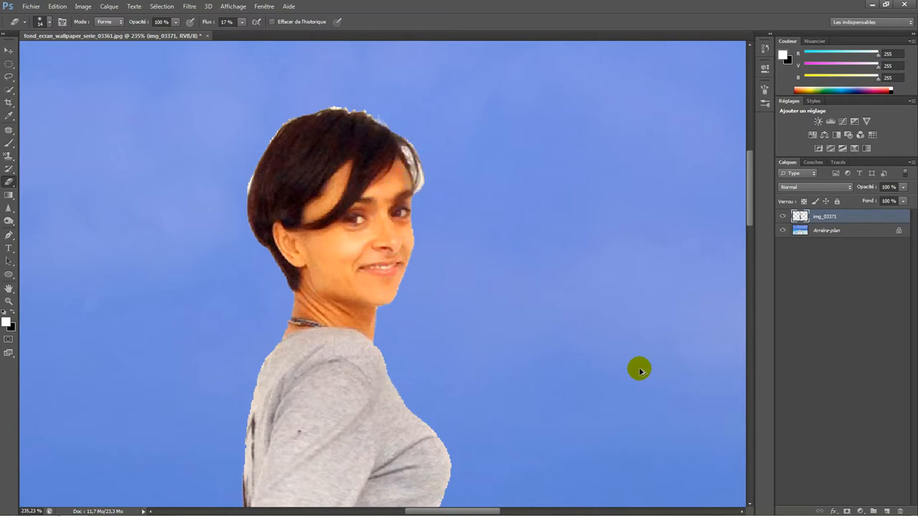
Delete the img_03371 layer from the pier wallpaper
{"action": "scroll", "coordinate": [638, 366], "scroll_direction": "down", "scroll_amount": 10}
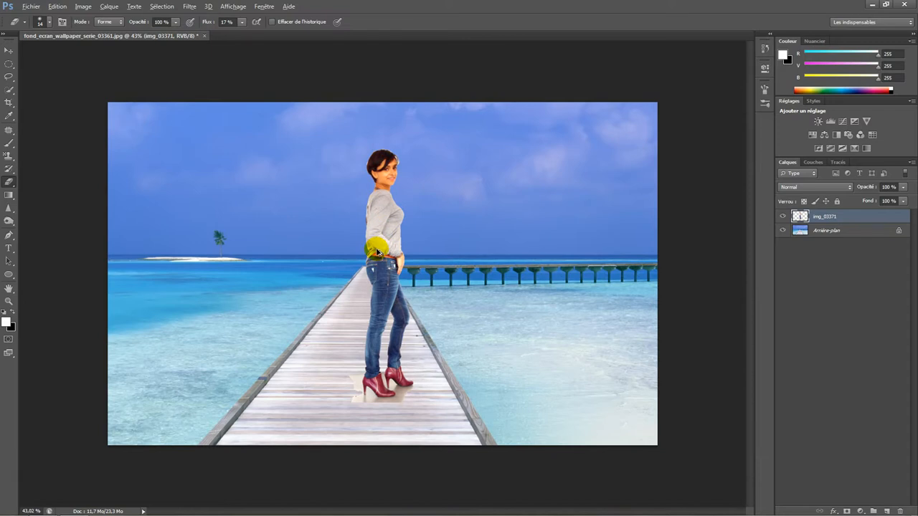
{"action": "right_click", "coordinate": [816, 216]}
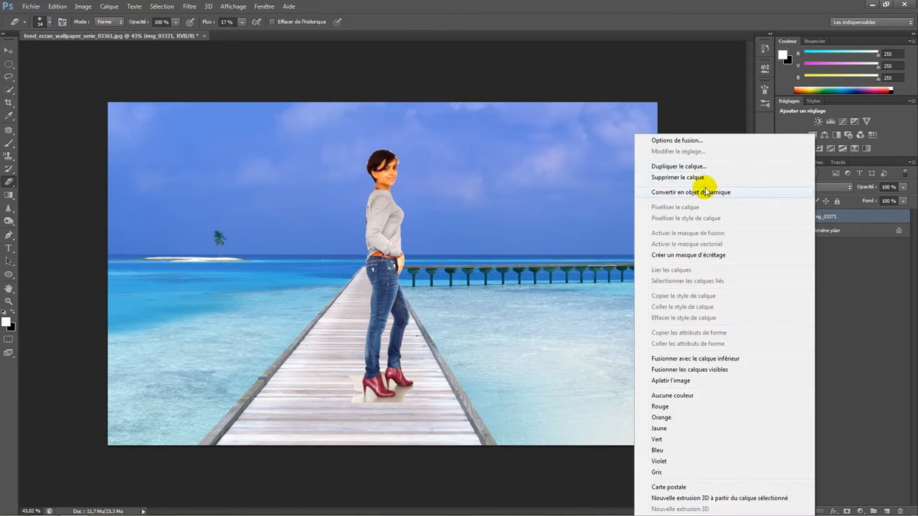
{"action": "left_click", "coordinate": [715, 176]}
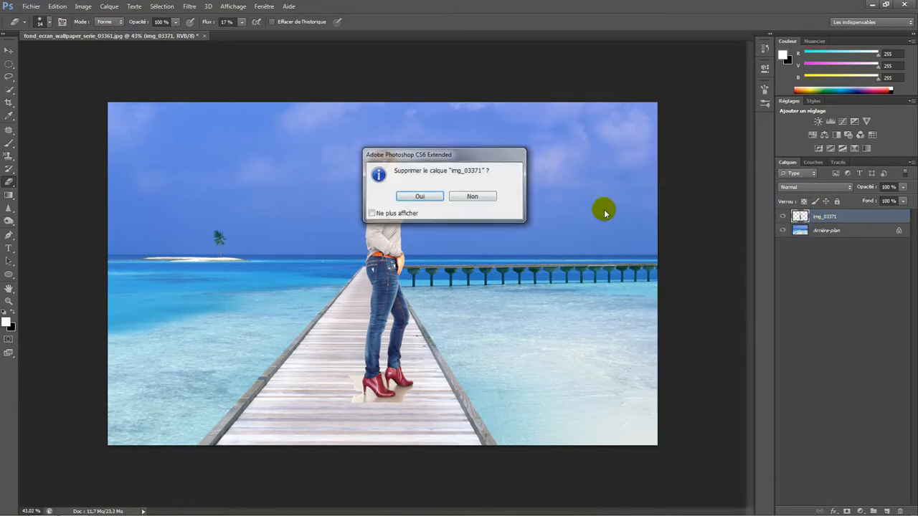
{"action": "left_click", "coordinate": [420, 197]}
Place the img_03371 photo into the wallpaper again at its default size and position, and rasterize its layer
{"action": "left_click", "coordinate": [29, 6]}
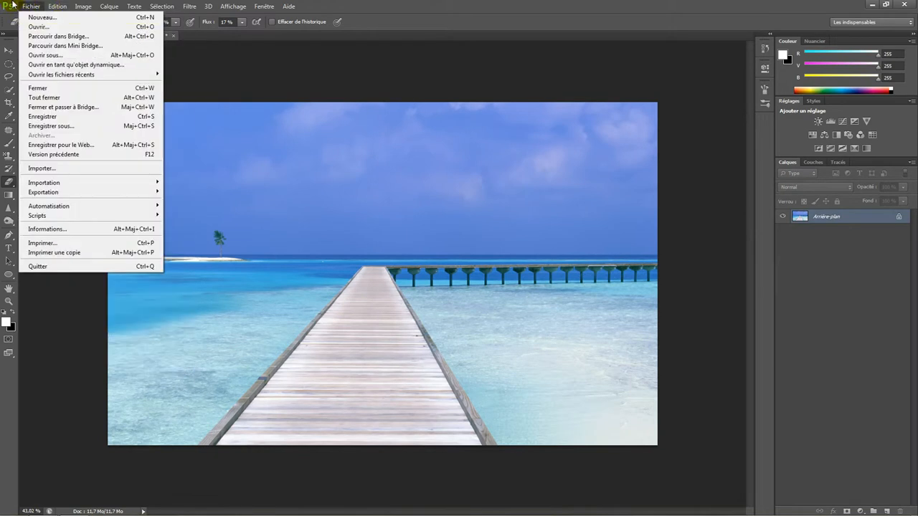
{"action": "left_click", "coordinate": [33, 169]}
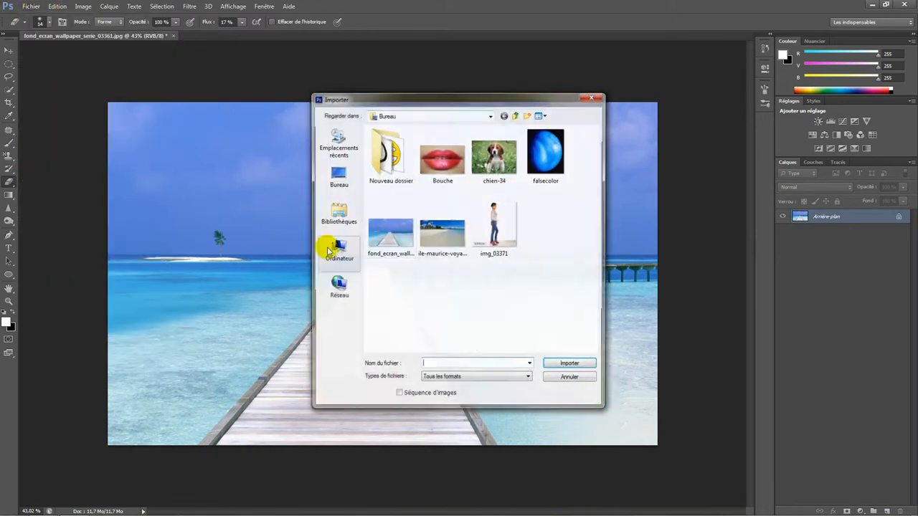
{"action": "left_click", "coordinate": [486, 239]}
{"action": "double_click", "coordinate": [487, 238]}
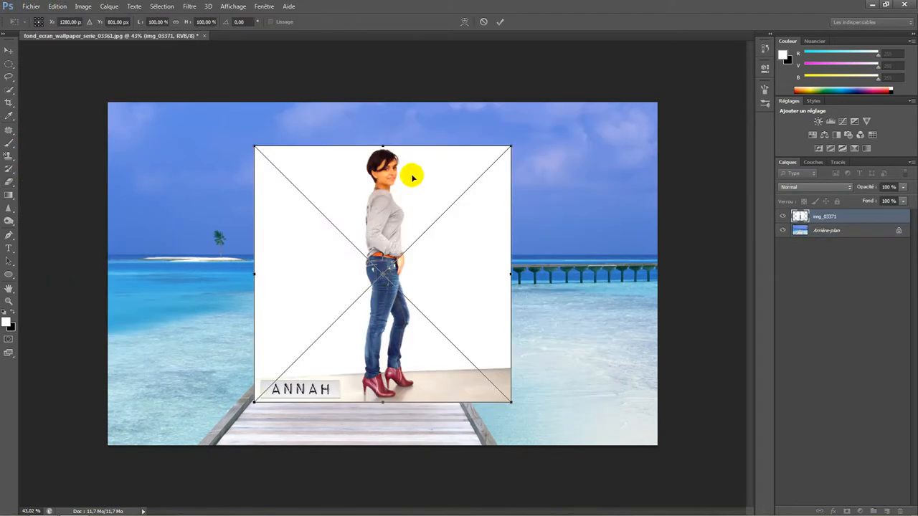
{"action": "left_click", "coordinate": [499, 21]}
{"action": "key", "text": "e"}
{"action": "left_click", "coordinate": [432, 246]}
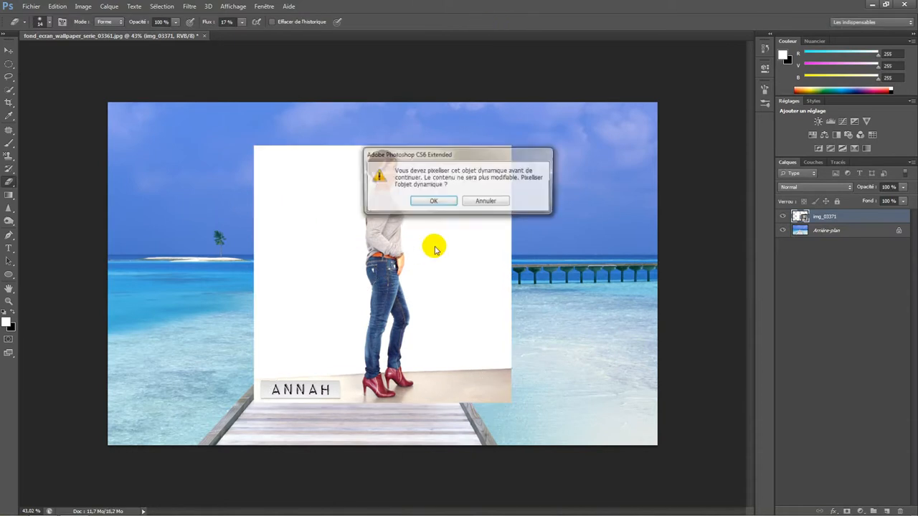
{"action": "left_click", "coordinate": [432, 201]}
Try selecting the white background behind the woman's back with the Quick Selection tool, and deselect it
{"action": "scroll", "coordinate": [322, 359], "scroll_direction": "up", "scroll_amount": 2}
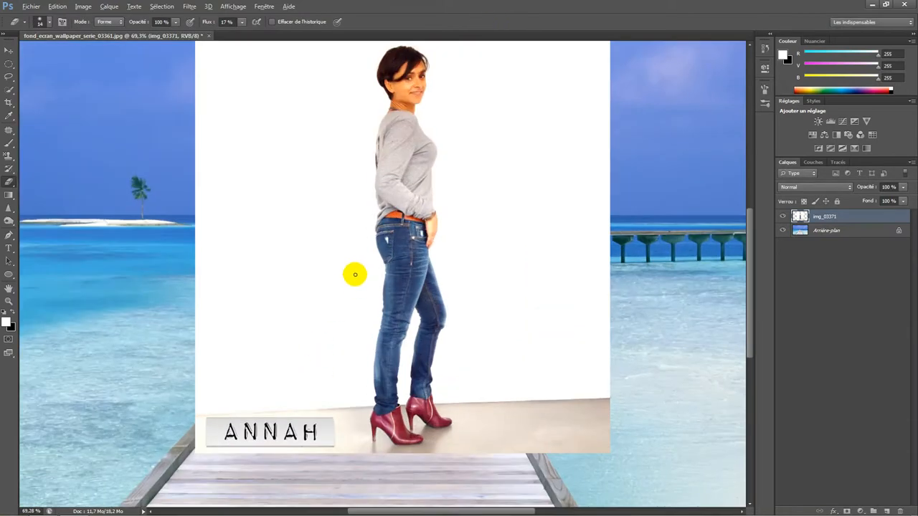
{"action": "left_click", "coordinate": [9, 90]}
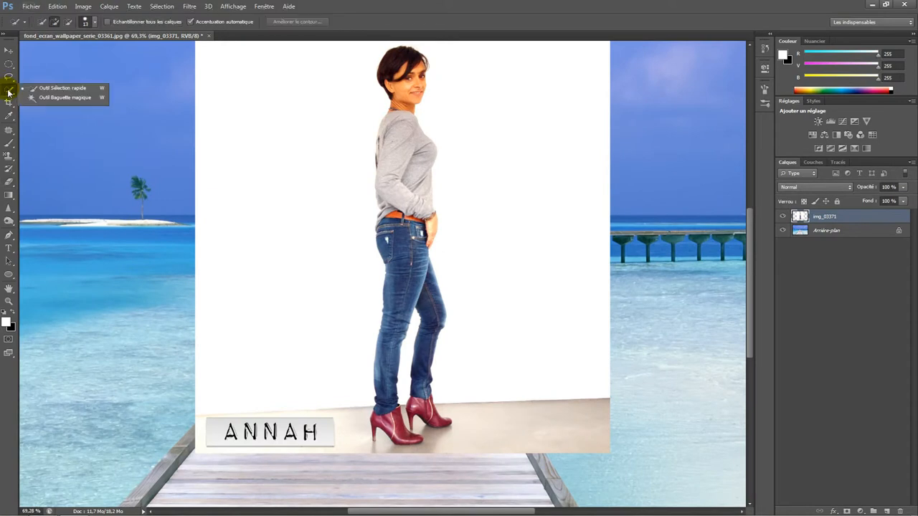
{"action": "left_click", "coordinate": [47, 92]}
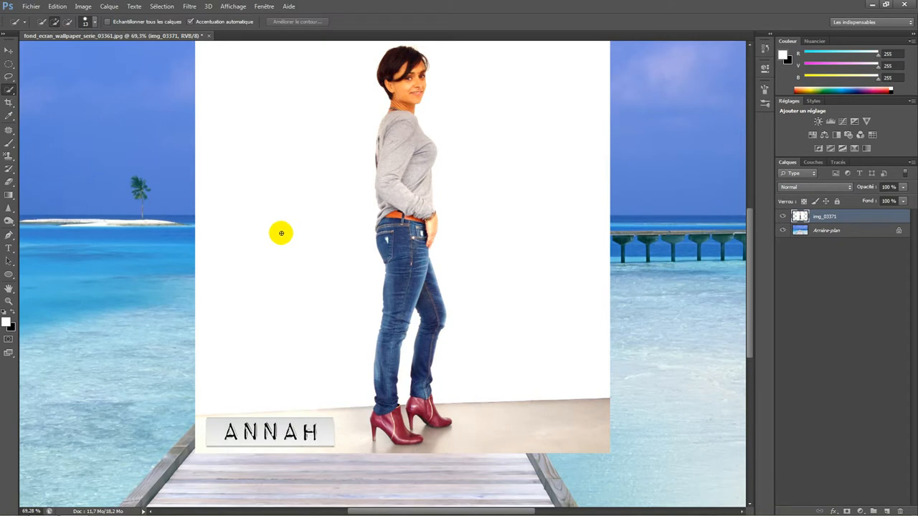
{"action": "mouse_move", "coordinate": [239, 256]}
{"action": "left_mouse_down"}
{"action": "mouse_move", "coordinate": [274, 150]}
{"action": "mouse_move", "coordinate": [291, 264]}
{"action": "mouse_move", "coordinate": [284, 386]}
{"action": "mouse_move", "coordinate": [256, 334]}
{"action": "mouse_move", "coordinate": [271, 107]}
{"action": "mouse_move", "coordinate": [241, 123]}
{"action": "mouse_move", "coordinate": [313, 61]}
{"action": "mouse_move", "coordinate": [346, 58]}
{"action": "left_mouse_up"}
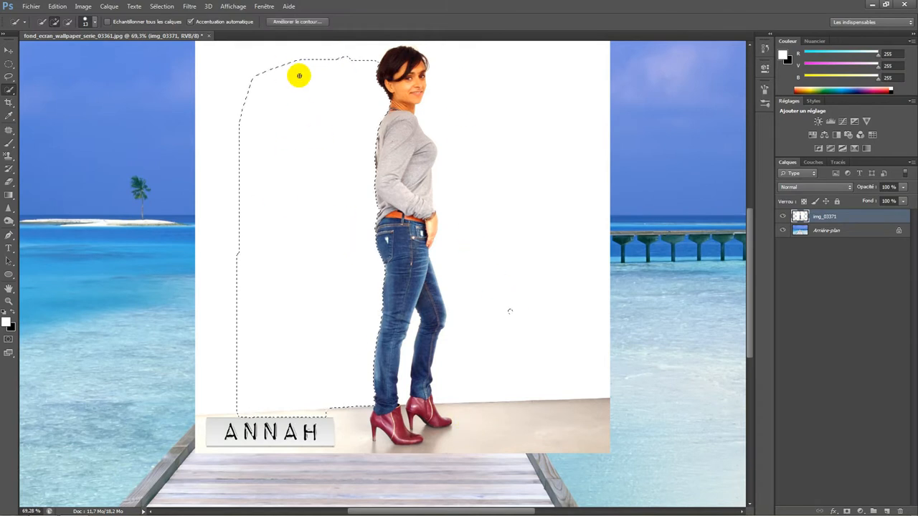
{"action": "key", "text": "ctrl+d"}
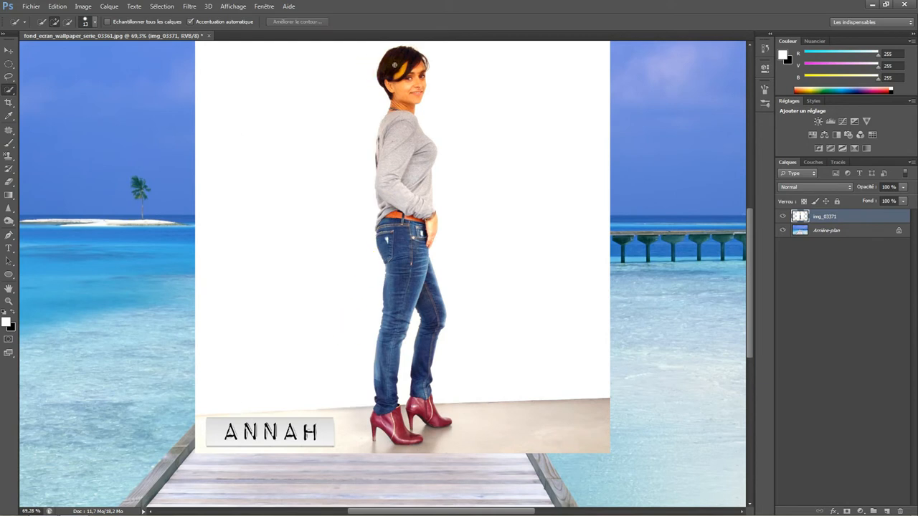
Select the woman's whole figure from hair to shoes, including both legs, with the Quick Selection tool
{"action": "mouse_move", "coordinate": [393, 84]}
{"action": "left_mouse_down"}
{"action": "mouse_move", "coordinate": [403, 265]}
{"action": "mouse_move", "coordinate": [384, 356]}
{"action": "left_mouse_up"}
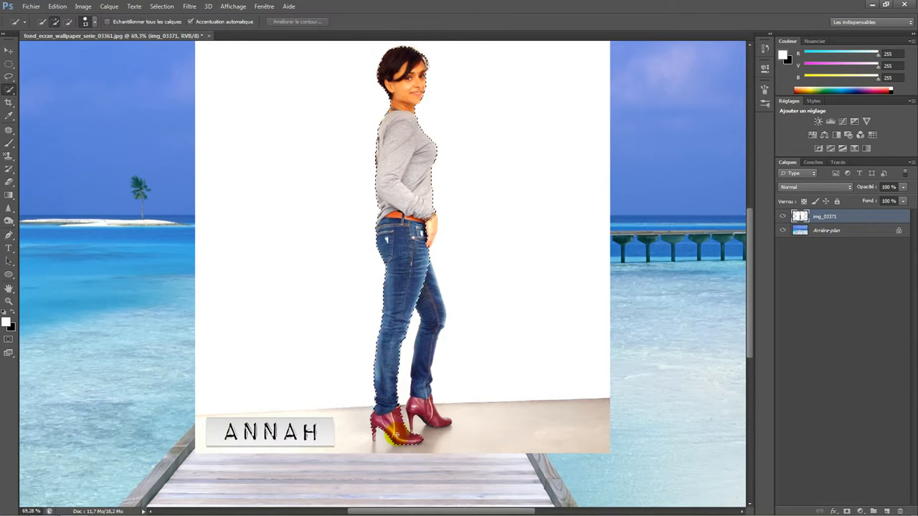
{"action": "mouse_move", "coordinate": [408, 398]}
{"action": "left_mouse_down"}
{"action": "mouse_move", "coordinate": [426, 420]}
{"action": "mouse_move", "coordinate": [432, 288]}
{"action": "mouse_move", "coordinate": [407, 207]}
{"action": "mouse_move", "coordinate": [401, 172]}
{"action": "mouse_move", "coordinate": [410, 149]}
{"action": "mouse_move", "coordinate": [421, 230]}
{"action": "mouse_move", "coordinate": [425, 207]}
{"action": "mouse_move", "coordinate": [430, 223]}
{"action": "mouse_move", "coordinate": [429, 234]}
{"action": "mouse_move", "coordinate": [398, 109]}
{"action": "left_mouse_up"}
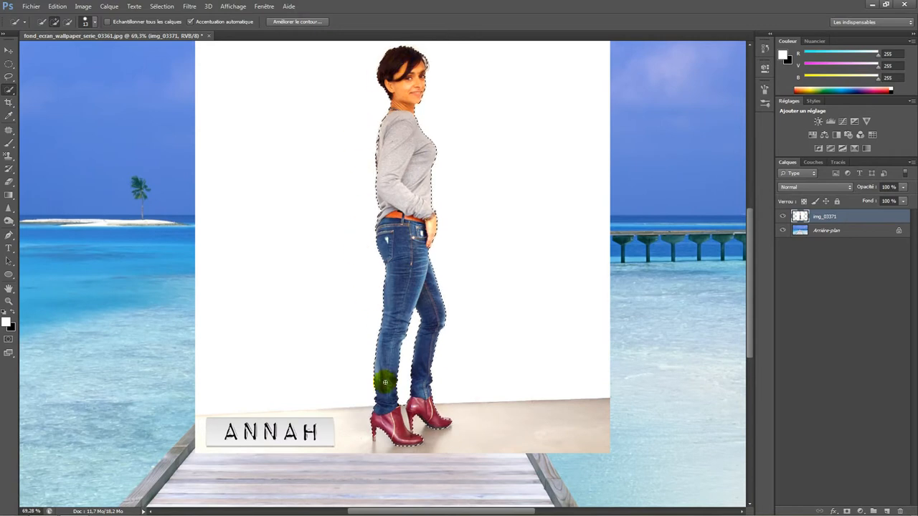
Clean up the left boot's selection with Quick Selection, excluding the floor under its arch and including the heel tip
{"action": "scroll", "coordinate": [414, 422], "scroll_direction": "up", "scroll_amount": 5, "text": "alt"}
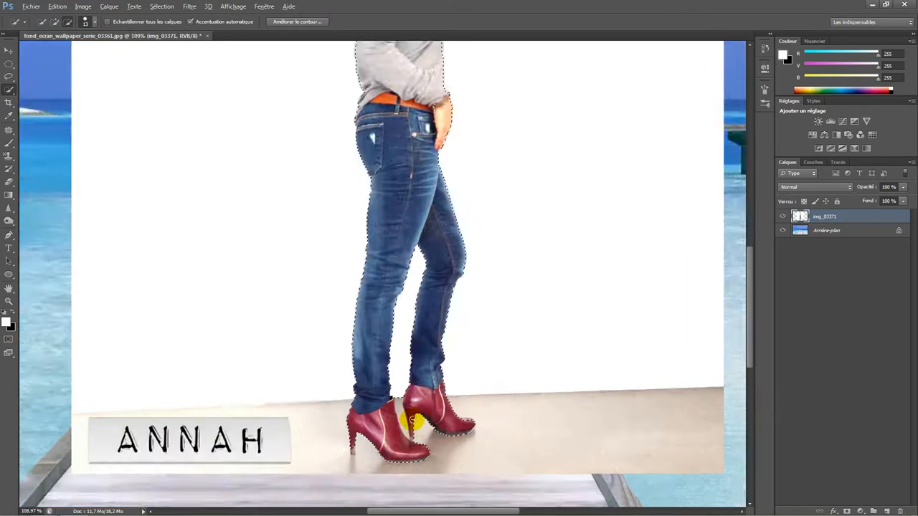
{"action": "mouse_move", "coordinate": [395, 433]}
{"action": "left_mouse_down"}
{"action": "mouse_move", "coordinate": [409, 492]}
{"action": "mouse_move", "coordinate": [497, 454]}
{"action": "mouse_move", "coordinate": [540, 424]}
{"action": "mouse_move", "coordinate": [432, 435]}
{"action": "mouse_move", "coordinate": [360, 491]}
{"action": "left_mouse_up"}
{"action": "scroll", "coordinate": [322, 451], "scroll_direction": "down", "scroll_amount": 3}
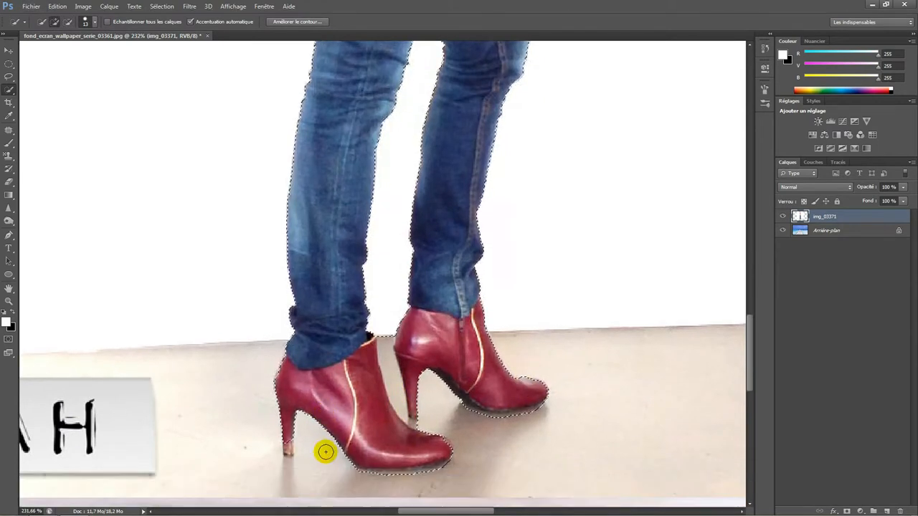
{"action": "left_click", "coordinate": [288, 424]}
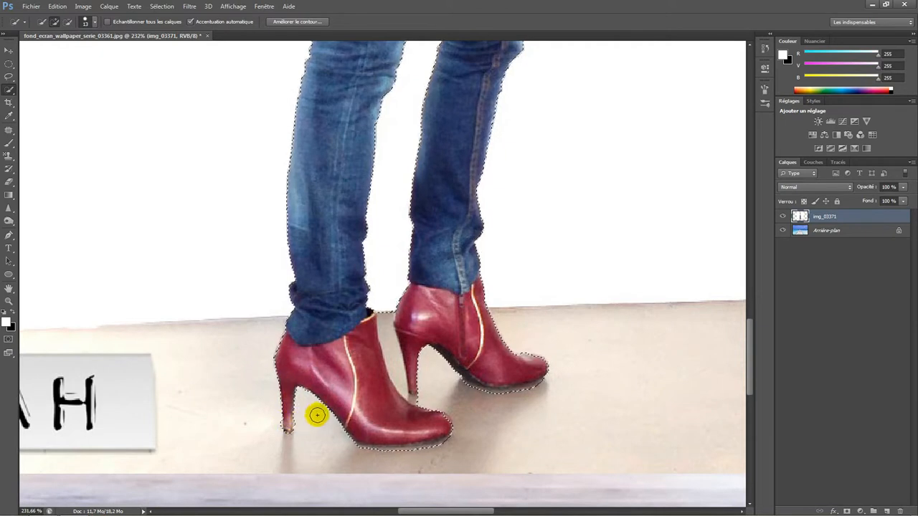
{"action": "scroll", "coordinate": [390, 278], "scroll_direction": "up", "scroll_amount": 4}
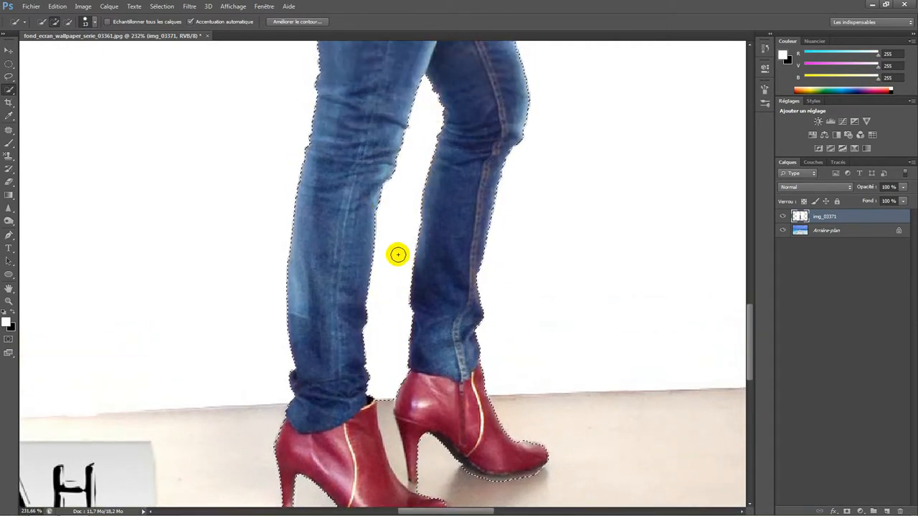
Subtract the background gap between the two boots from the selection with the Quick Selection tool
{"action": "key", "text": "alt"}
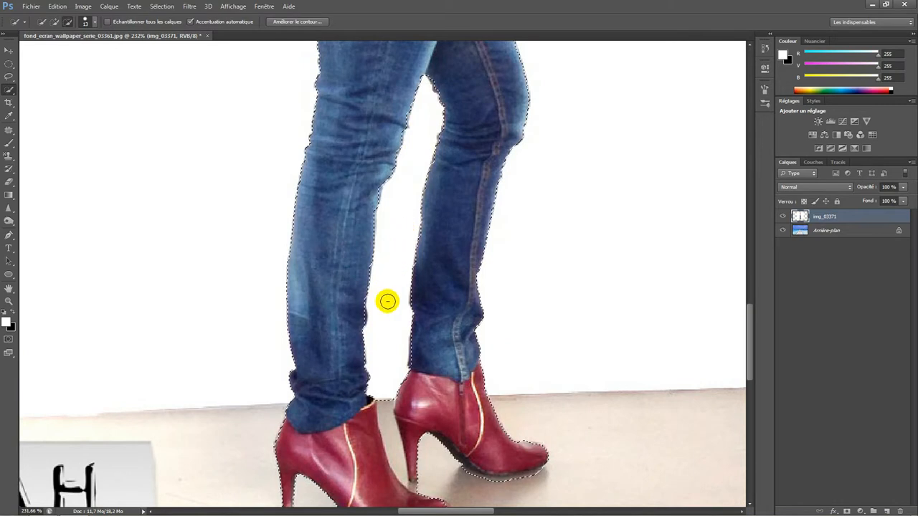
{"action": "mouse_move", "coordinate": [381, 399]}
{"action": "left_mouse_down"}
{"action": "mouse_move", "coordinate": [435, 468]}
{"action": "mouse_move", "coordinate": [438, 479]}
{"action": "mouse_move", "coordinate": [417, 488]}
{"action": "left_mouse_up"}
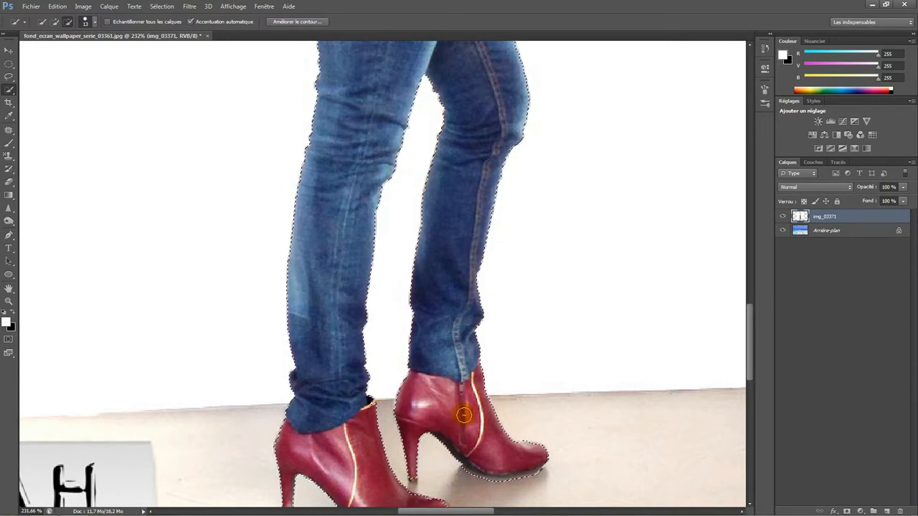
{"action": "scroll", "coordinate": [472, 364], "scroll_direction": "down", "scroll_amount": 8}
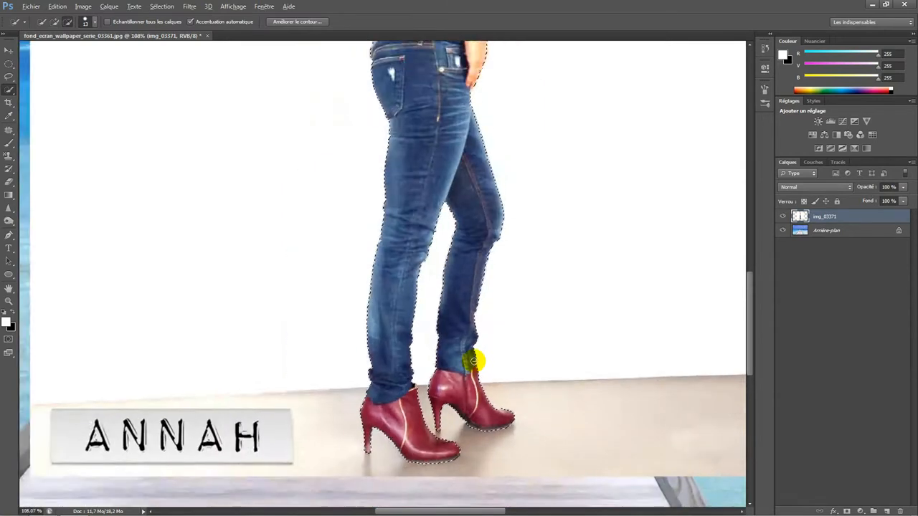
{"action": "scroll", "coordinate": [472, 364], "scroll_direction": "down", "scroll_amount": 5}
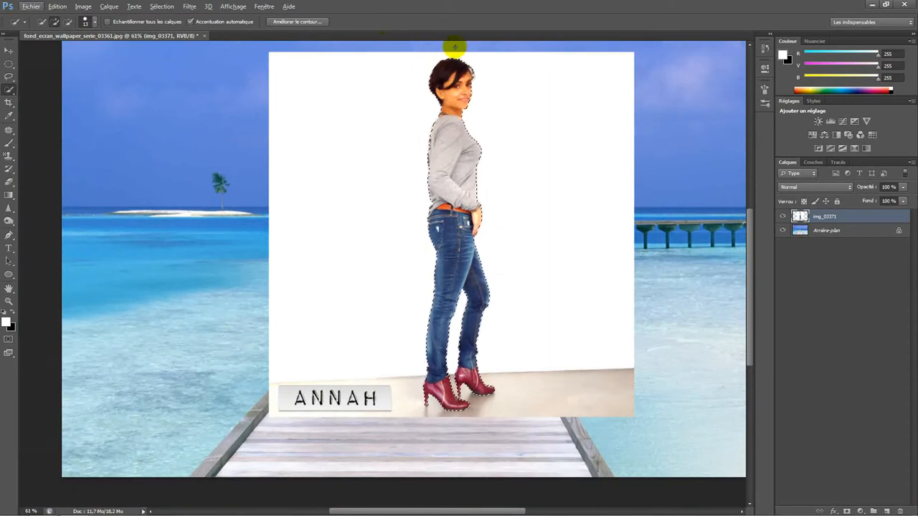
Start Refine Edge on the woman's selection with a radius of 4.3 px and preview it on black
{"action": "left_click", "coordinate": [286, 24]}
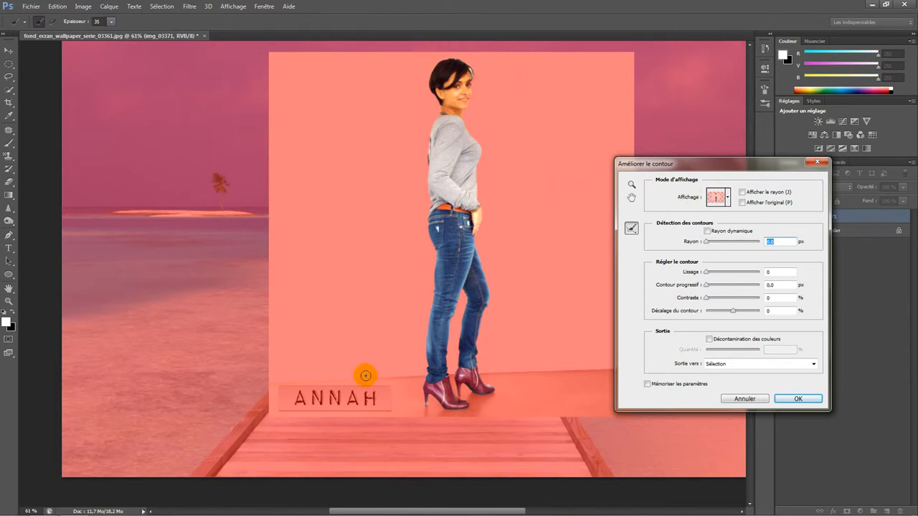
{"action": "key", "text": "Up"}
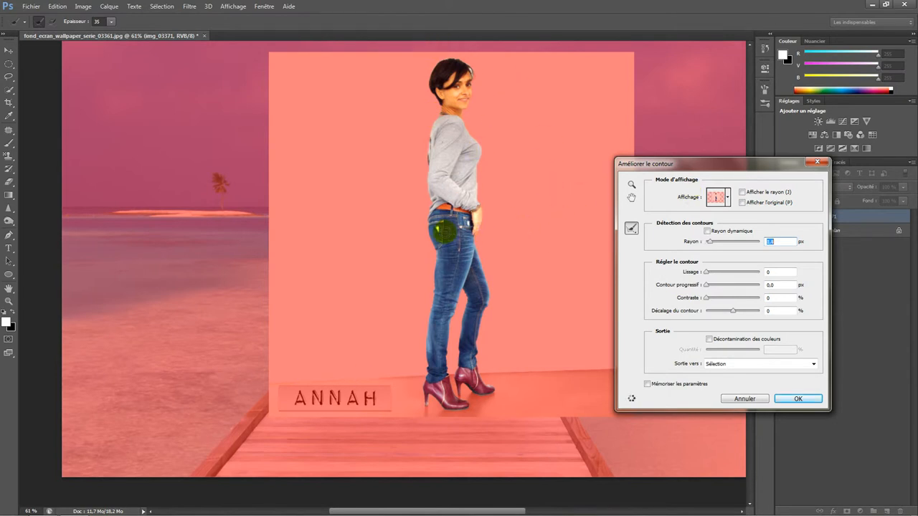
{"action": "left_click", "coordinate": [727, 196]}
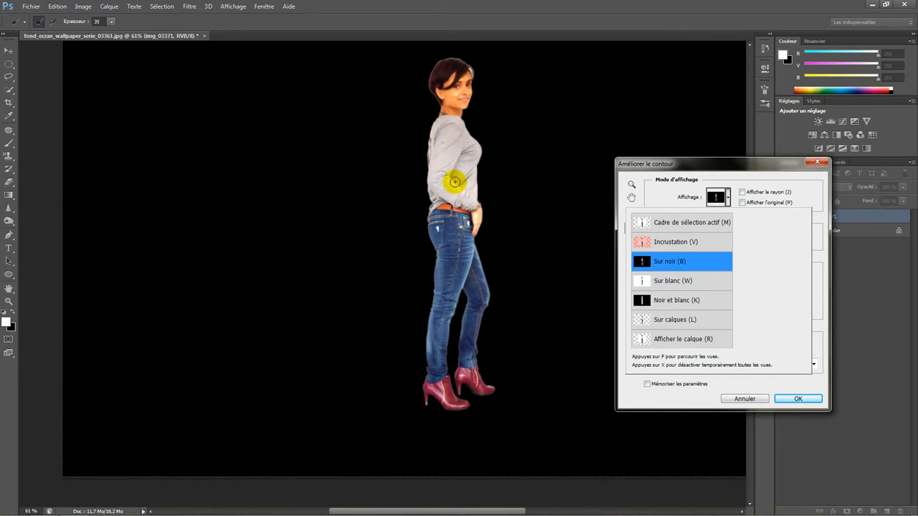
{"action": "left_click", "coordinate": [717, 194]}
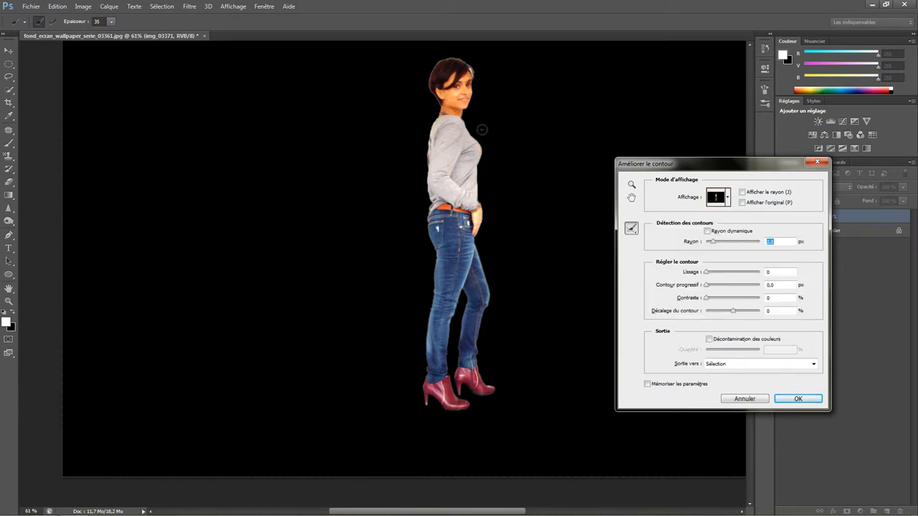
Prepare the Refine Radius tool with a brush size of 21 for close work on the woman's head
{"action": "left_click", "coordinate": [631, 184]}
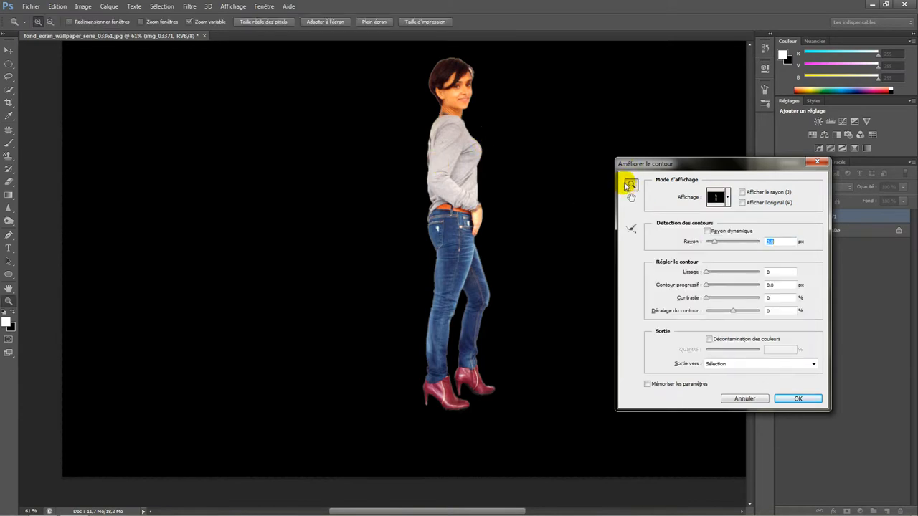
{"action": "left_click_drag", "start_coordinate": [465, 81], "coordinate": [477, 80]}
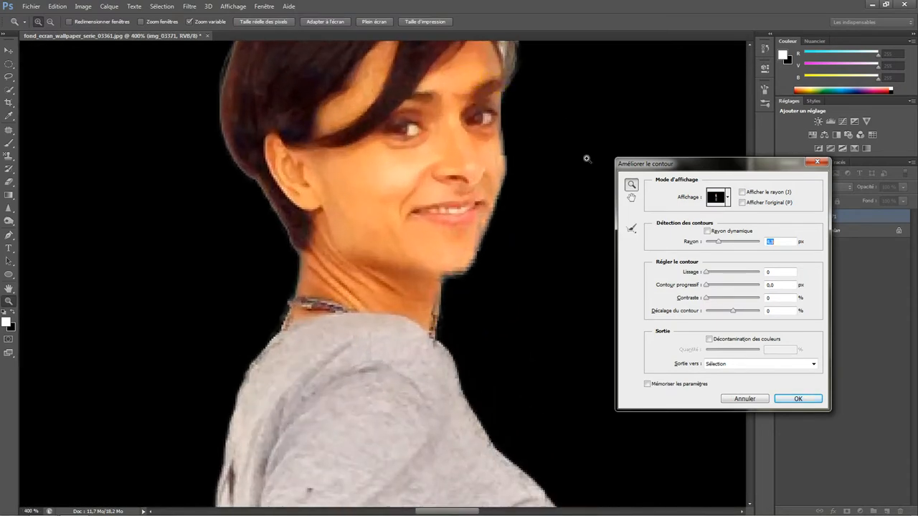
{"action": "left_click", "coordinate": [631, 197]}
{"action": "left_click_drag", "start_coordinate": [325, 175], "coordinate": [280, 349]}
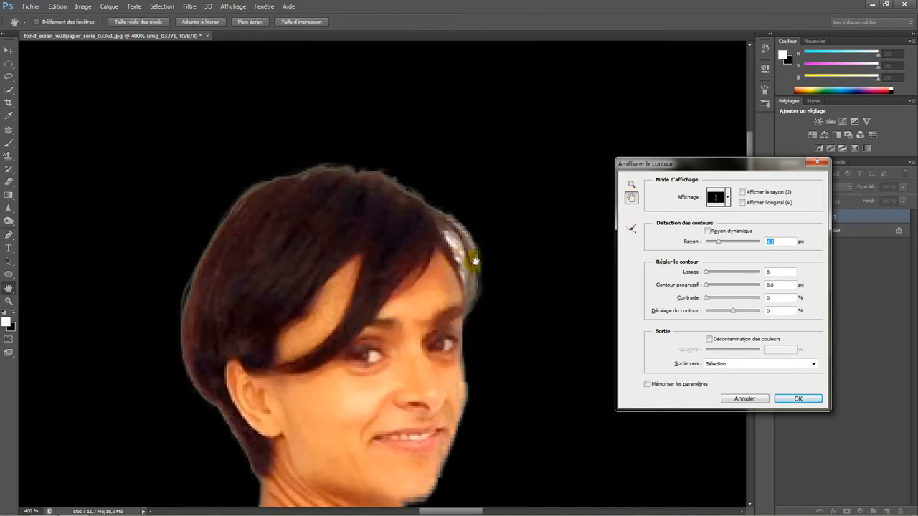
{"action": "left_click", "coordinate": [635, 230]}
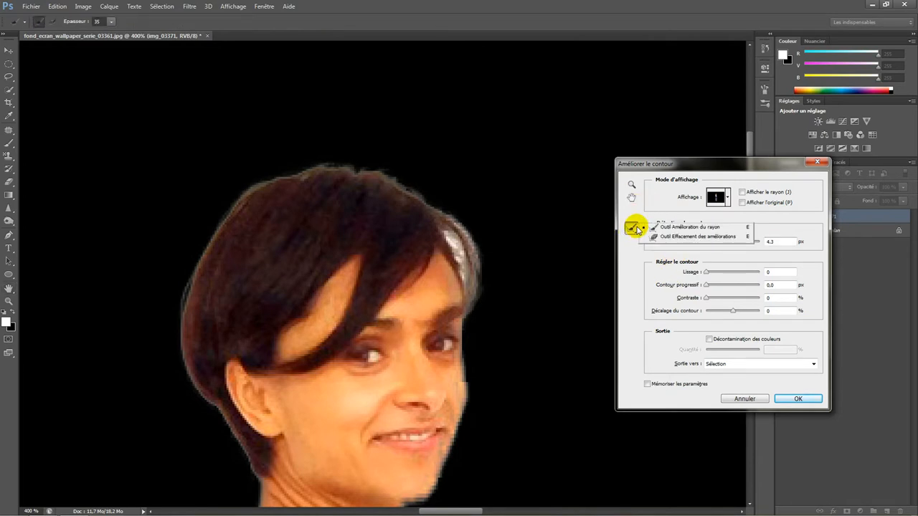
{"action": "left_click", "coordinate": [636, 230]}
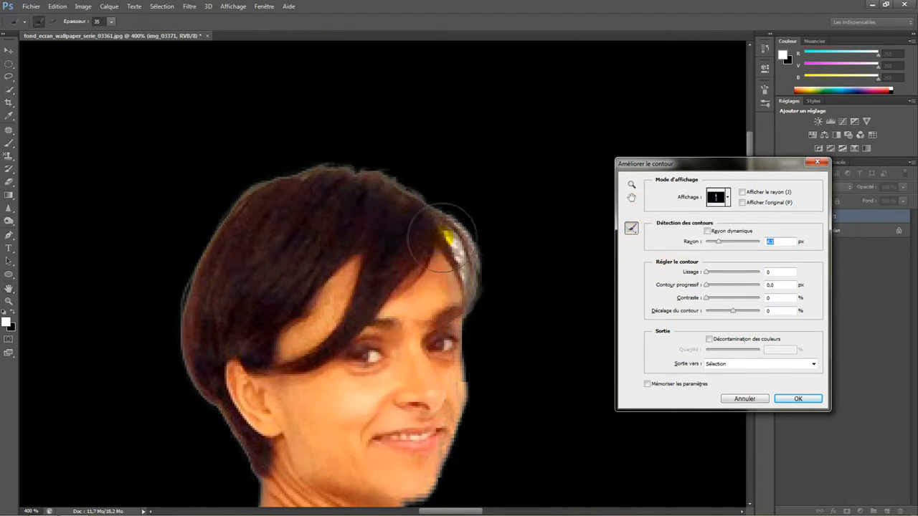
{"action": "mouse_move", "coordinate": [442, 239]}
{"action": "left_mouse_down"}
{"action": "mouse_move", "coordinate": [467, 212]}
{"action": "mouse_move", "coordinate": [461, 224]}
{"action": "left_mouse_up"}
{"action": "left_click_drag", "start_coordinate": [457, 228], "coordinate": [458, 228]}
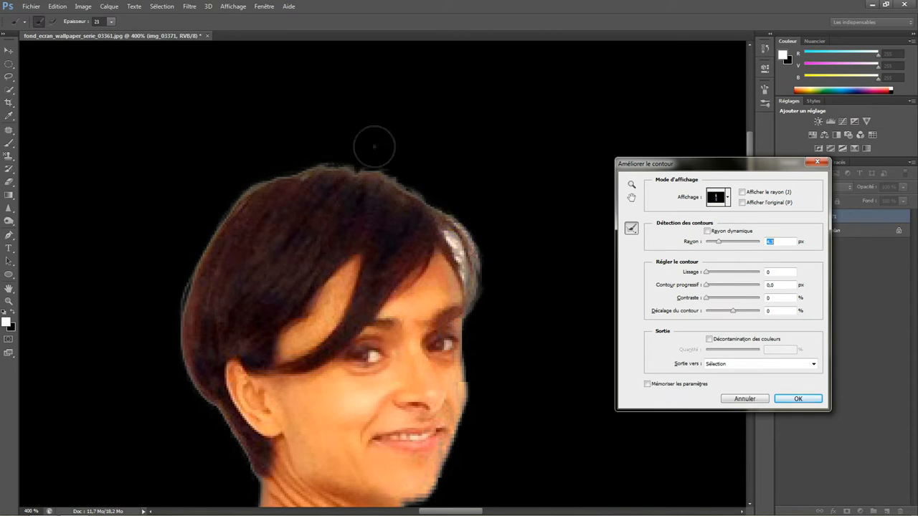
Paint the Refine Radius brush around the hair outline, from the forehead lock over the crown to the nape
{"action": "mouse_move", "coordinate": [286, 172]}
{"action": "left_mouse_down"}
{"action": "mouse_move", "coordinate": [375, 167]}
{"action": "mouse_move", "coordinate": [460, 235]}
{"action": "mouse_move", "coordinate": [476, 277]}
{"action": "left_mouse_up"}
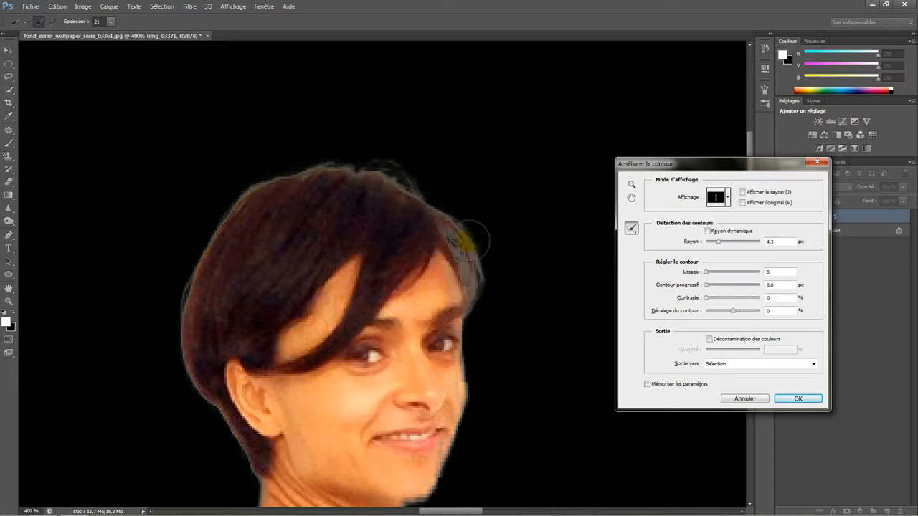
{"action": "mouse_move", "coordinate": [243, 455]}
{"action": "left_mouse_down"}
{"action": "mouse_move", "coordinate": [200, 379]}
{"action": "mouse_move", "coordinate": [197, 334]}
{"action": "mouse_move", "coordinate": [218, 237]}
{"action": "mouse_move", "coordinate": [237, 190]}
{"action": "left_mouse_up"}
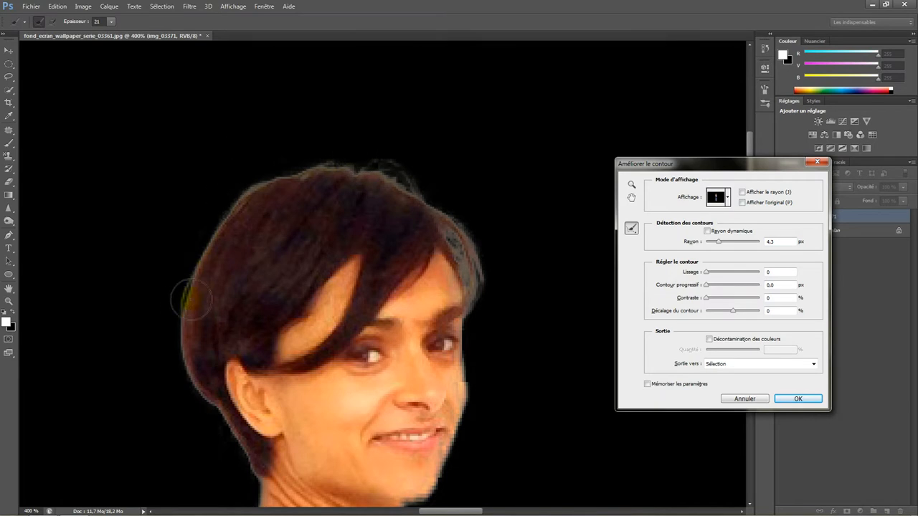
{"action": "mouse_move", "coordinate": [224, 212]}
{"action": "left_mouse_down"}
{"action": "mouse_move", "coordinate": [236, 194]}
{"action": "mouse_move", "coordinate": [303, 164]}
{"action": "mouse_move", "coordinate": [330, 166]}
{"action": "left_mouse_up"}
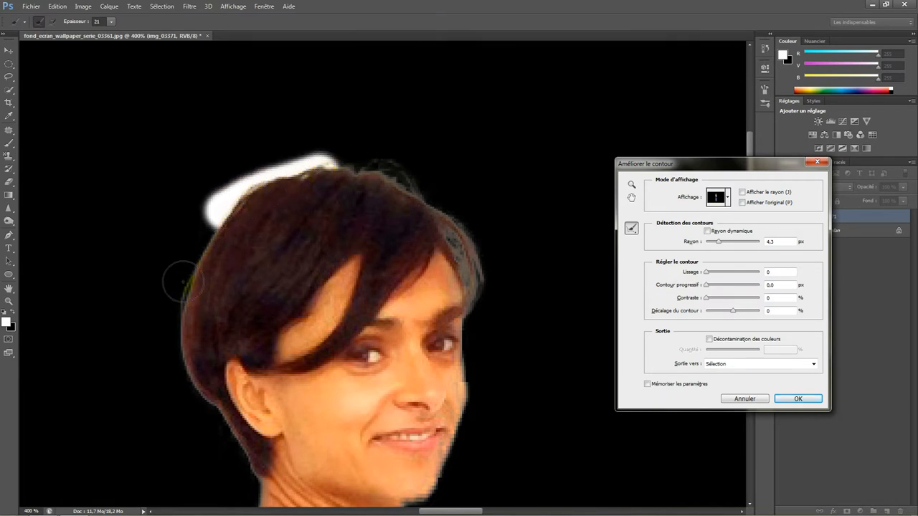
{"action": "scroll", "coordinate": [208, 258], "scroll_direction": "down", "scroll_amount": 3, "text": "alt"}
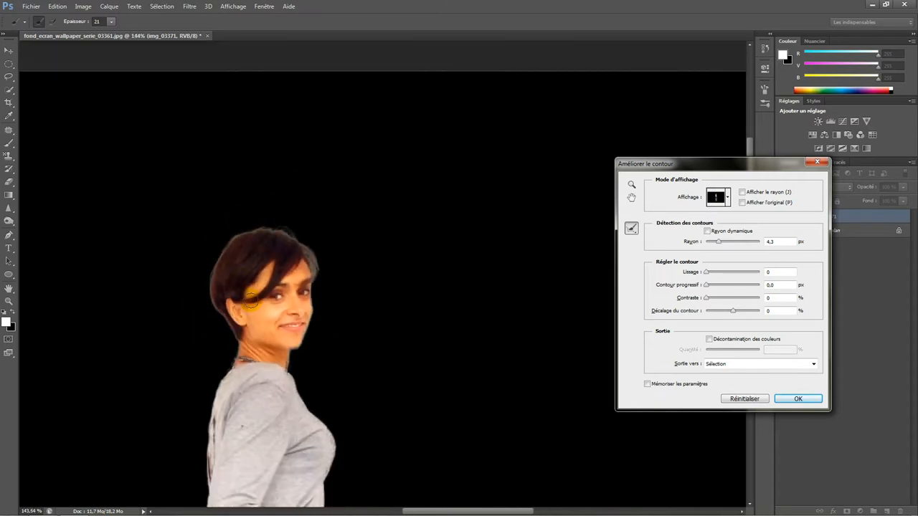
Paint the Refine Radius brush along the woman's face profile from the eye past the cheek and mouth to the chin
{"action": "scroll", "coordinate": [277, 334], "scroll_direction": "up", "scroll_amount": 3, "text": "alt"}
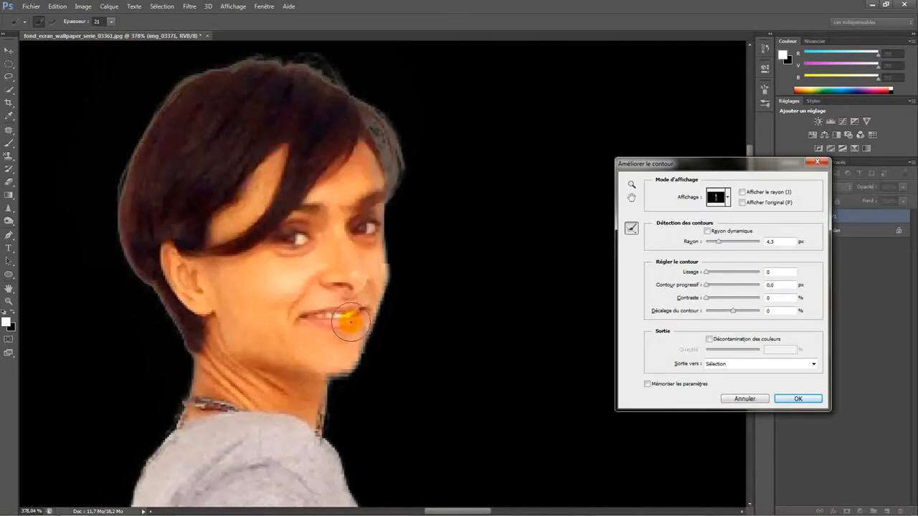
{"action": "left_click_drag", "start_coordinate": [364, 320], "coordinate": [366, 317]}
{"action": "left_click_drag", "start_coordinate": [381, 247], "coordinate": [391, 247]}
{"action": "mouse_move", "coordinate": [388, 205]}
{"action": "left_mouse_down"}
{"action": "mouse_move", "coordinate": [341, 355]}
{"action": "mouse_move", "coordinate": [383, 340]}
{"action": "mouse_move", "coordinate": [414, 297]}
{"action": "left_mouse_up"}
{"action": "mouse_move", "coordinate": [388, 259]}
{"action": "left_mouse_down"}
{"action": "mouse_move", "coordinate": [308, 336]}
{"action": "mouse_move", "coordinate": [356, 327]}
{"action": "mouse_move", "coordinate": [336, 351]}
{"action": "left_mouse_up"}
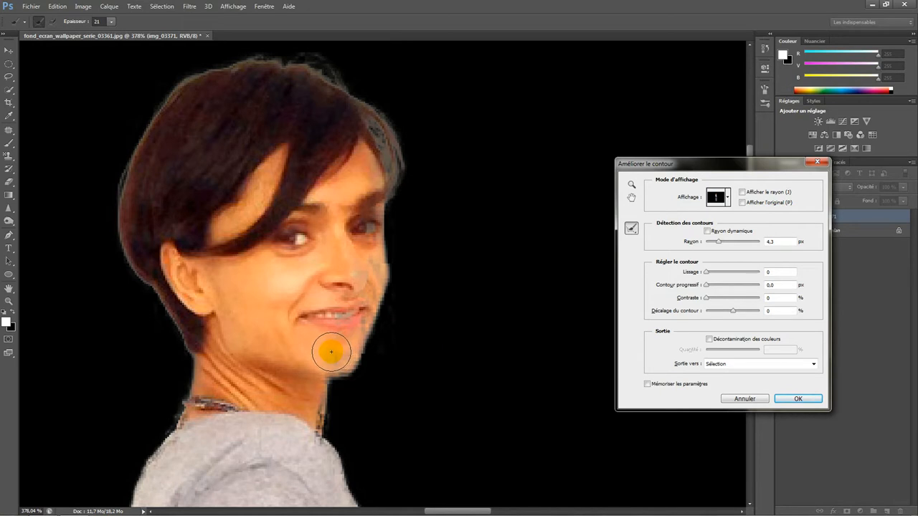
{"action": "left_click_drag", "start_coordinate": [331, 351], "coordinate": [334, 350]}
{"action": "mouse_move", "coordinate": [392, 248]}
{"action": "left_mouse_down"}
{"action": "mouse_move", "coordinate": [346, 221]}
{"action": "mouse_move", "coordinate": [318, 245]}
{"action": "left_mouse_up"}
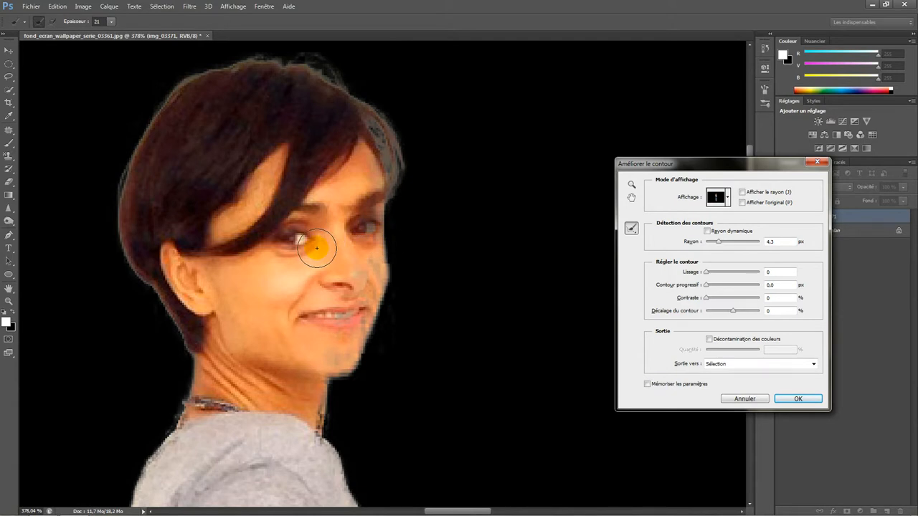
Erase the refinements from the woman's cheek, mouth, chin and front of the neck
{"action": "mouse_move", "coordinate": [316, 248]}
{"action": "left_mouse_down"}
{"action": "mouse_move", "coordinate": [301, 293]}
{"action": "mouse_move", "coordinate": [318, 301]}
{"action": "mouse_move", "coordinate": [354, 248]}
{"action": "mouse_move", "coordinate": [361, 205]}
{"action": "mouse_move", "coordinate": [350, 328]}
{"action": "mouse_move", "coordinate": [340, 339]}
{"action": "mouse_move", "coordinate": [332, 332]}
{"action": "mouse_move", "coordinate": [353, 215]}
{"action": "mouse_move", "coordinate": [344, 216]}
{"action": "mouse_move", "coordinate": [334, 281]}
{"action": "mouse_move", "coordinate": [314, 324]}
{"action": "mouse_move", "coordinate": [311, 308]}
{"action": "left_mouse_up"}
{"action": "mouse_move", "coordinate": [362, 236]}
{"action": "left_mouse_down"}
{"action": "mouse_move", "coordinate": [350, 330]}
{"action": "mouse_move", "coordinate": [323, 352]}
{"action": "mouse_move", "coordinate": [322, 344]}
{"action": "left_mouse_up"}
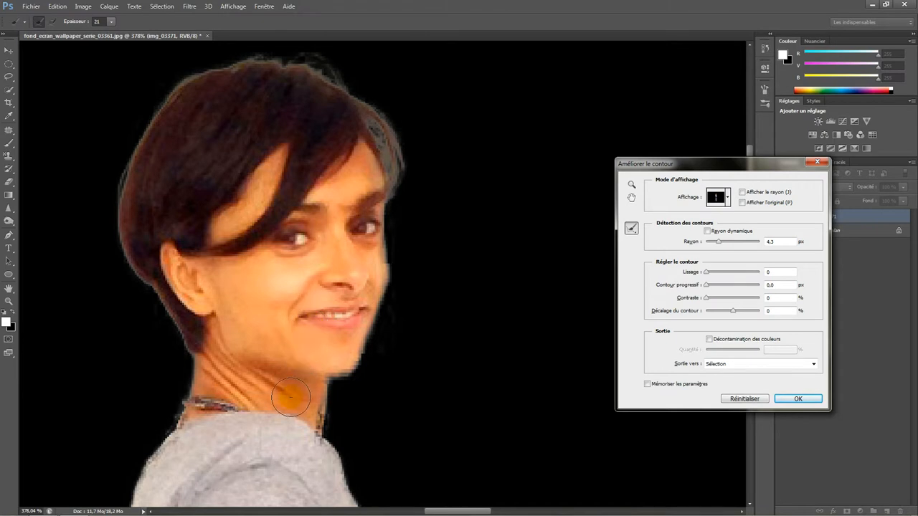
{"action": "left_click_drag", "start_coordinate": [300, 380], "coordinate": [307, 429]}
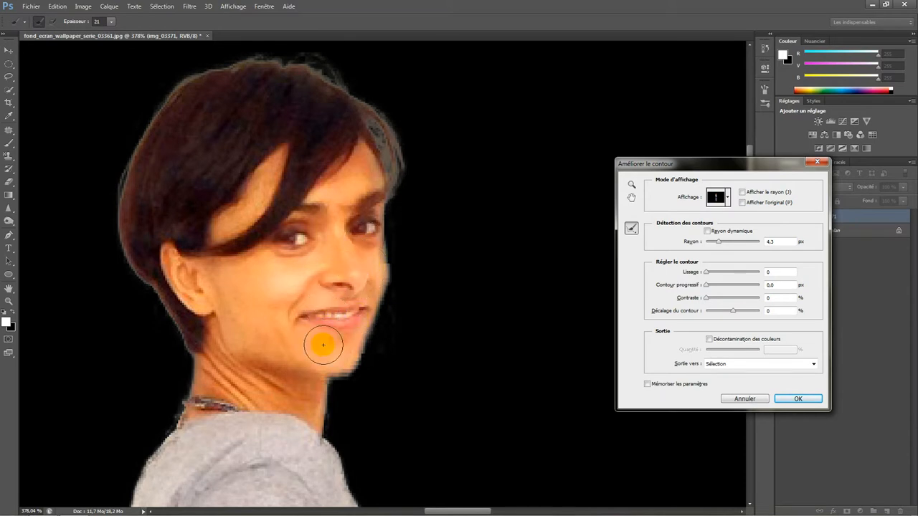
Refine the face and neck edge once more, and erase the excess refinements around the eye, cheek, chin and neck
{"action": "mouse_move", "coordinate": [384, 228]}
{"action": "left_mouse_down"}
{"action": "mouse_move", "coordinate": [374, 320]}
{"action": "mouse_move", "coordinate": [358, 361]}
{"action": "mouse_move", "coordinate": [337, 370]}
{"action": "mouse_move", "coordinate": [326, 428]}
{"action": "mouse_move", "coordinate": [320, 405]}
{"action": "left_mouse_up"}
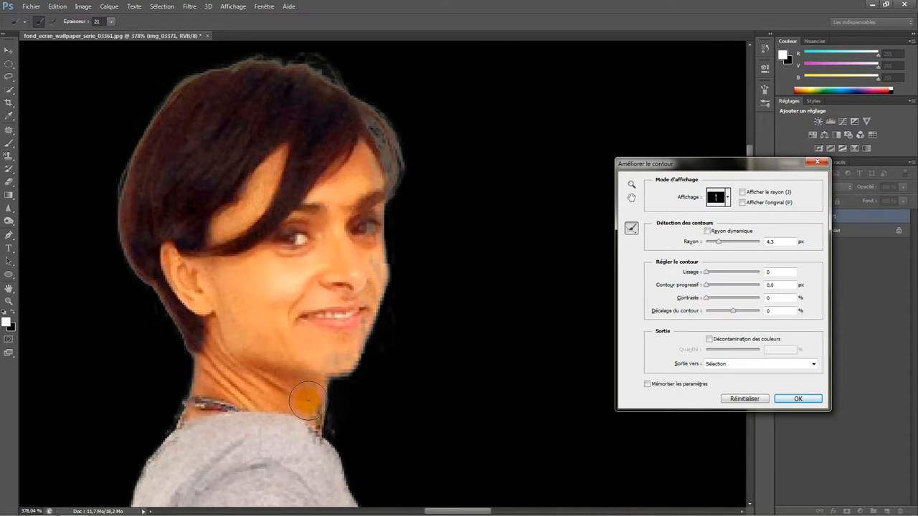
{"action": "mouse_move", "coordinate": [307, 400]}
{"action": "left_mouse_down"}
{"action": "mouse_move", "coordinate": [305, 447]}
{"action": "mouse_move", "coordinate": [320, 353]}
{"action": "mouse_move", "coordinate": [329, 362]}
{"action": "mouse_move", "coordinate": [344, 346]}
{"action": "mouse_move", "coordinate": [370, 241]}
{"action": "mouse_move", "coordinate": [343, 347]}
{"action": "left_mouse_up"}
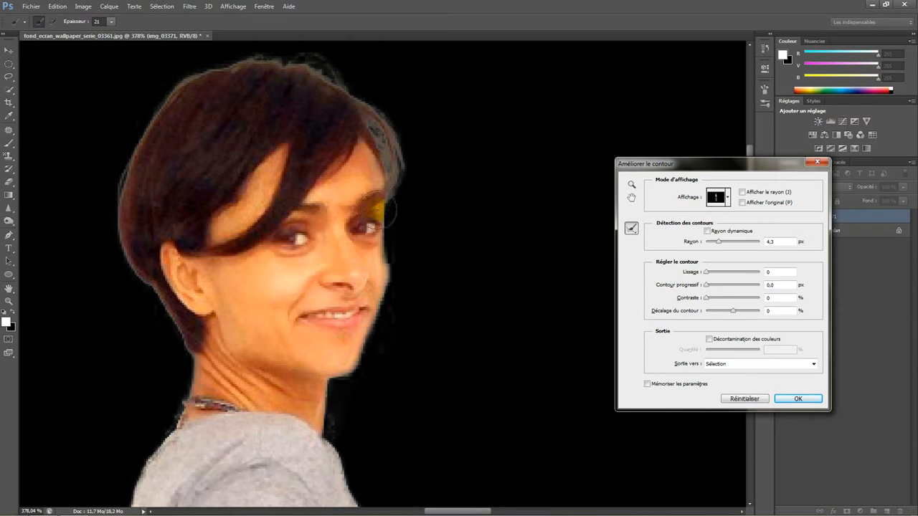
{"action": "left_click_drag", "start_coordinate": [371, 208], "coordinate": [374, 278]}
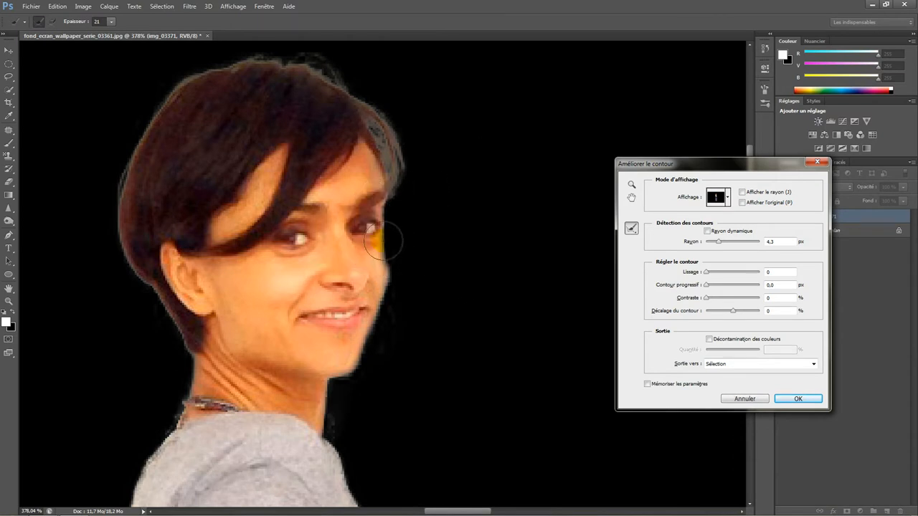
{"action": "mouse_move", "coordinate": [385, 210]}
{"action": "left_mouse_down"}
{"action": "mouse_move", "coordinate": [378, 256]}
{"action": "mouse_move", "coordinate": [364, 220]}
{"action": "mouse_move", "coordinate": [369, 270]}
{"action": "mouse_move", "coordinate": [365, 202]}
{"action": "left_mouse_up"}
Refine the outline of the rear boot with the Refine Radius brush, along its front edge, toe, sole and heel
{"action": "scroll", "coordinate": [279, 332], "scroll_direction": "down", "scroll_amount": 5}
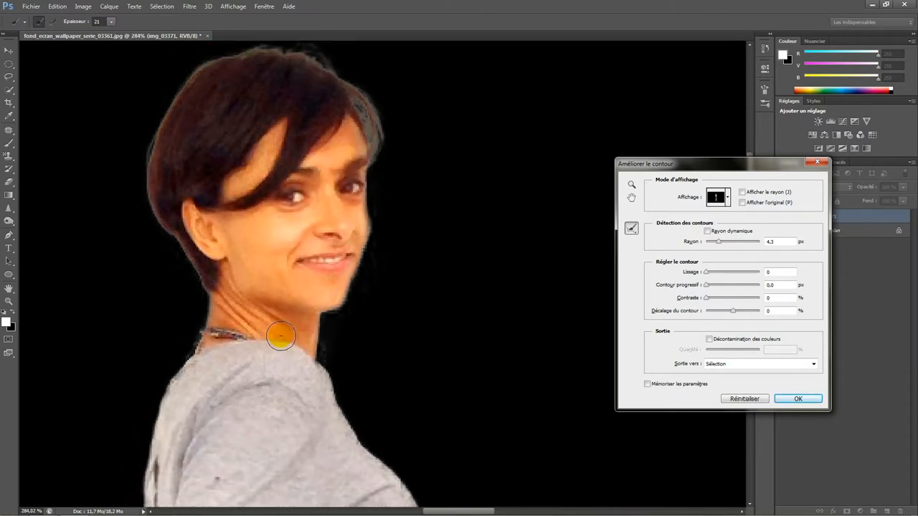
{"action": "scroll", "coordinate": [290, 348], "scroll_direction": "down", "scroll_amount": 2}
{"action": "scroll", "coordinate": [306, 351], "scroll_direction": "down", "scroll_amount": 4}
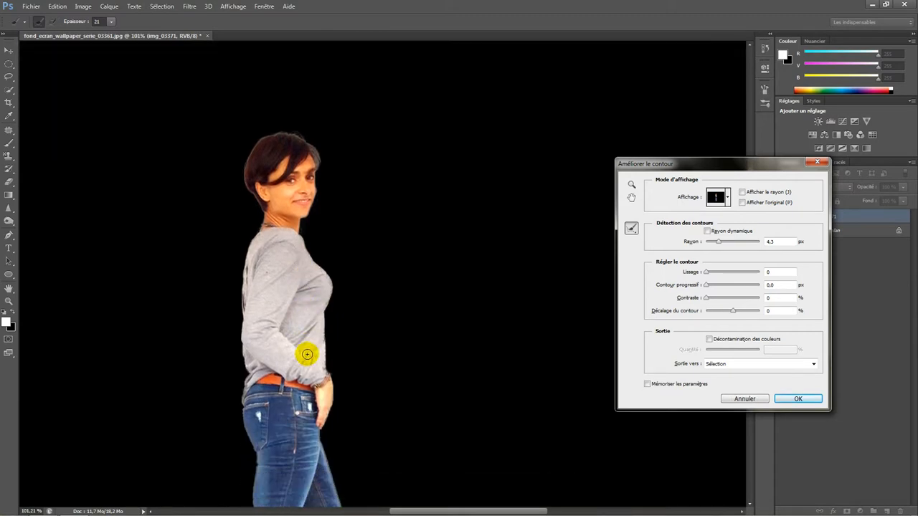
{"action": "scroll", "coordinate": [306, 364], "scroll_direction": "down", "scroll_amount": 6}
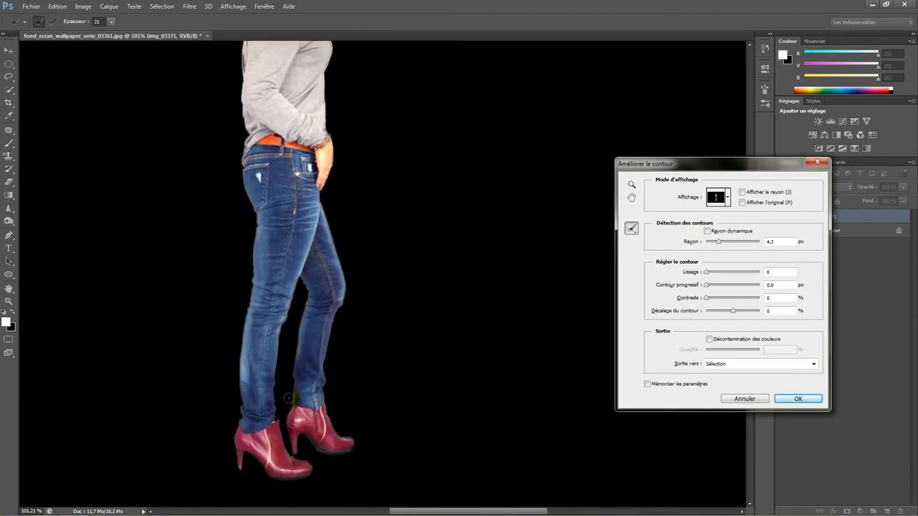
{"action": "scroll", "coordinate": [272, 423], "scroll_direction": "up", "scroll_amount": 2}
{"action": "scroll", "coordinate": [271, 426], "scroll_direction": "up", "scroll_amount": 1}
{"action": "scroll", "coordinate": [309, 420], "scroll_direction": "up", "scroll_amount": 1}
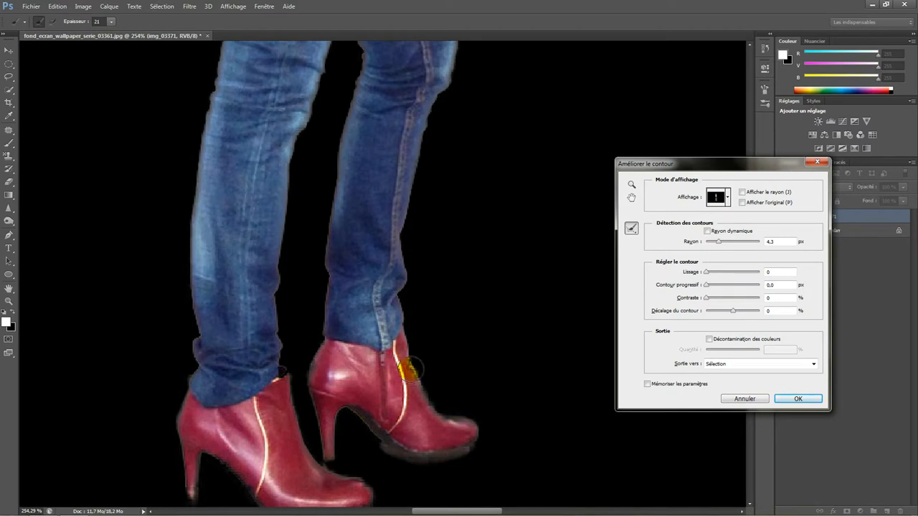
{"action": "mouse_move", "coordinate": [402, 358]}
{"action": "left_mouse_down"}
{"action": "mouse_move", "coordinate": [434, 418]}
{"action": "mouse_move", "coordinate": [468, 433]}
{"action": "left_mouse_up"}
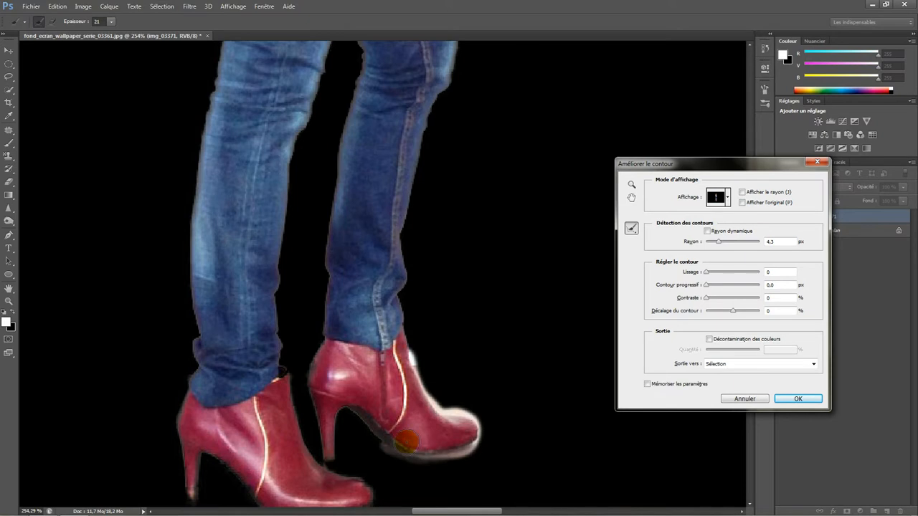
{"action": "mouse_move", "coordinate": [358, 405]}
{"action": "left_mouse_down"}
{"action": "mouse_move", "coordinate": [331, 343]}
{"action": "mouse_move", "coordinate": [379, 327]}
{"action": "mouse_move", "coordinate": [411, 403]}
{"action": "mouse_move", "coordinate": [459, 433]}
{"action": "mouse_move", "coordinate": [399, 428]}
{"action": "mouse_move", "coordinate": [359, 346]}
{"action": "left_mouse_up"}
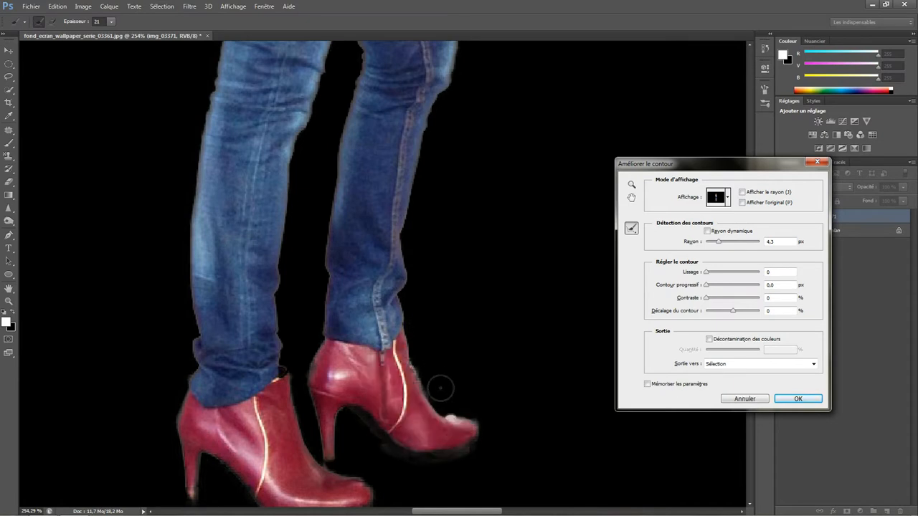
{"action": "left_click_drag", "start_coordinate": [416, 376], "coordinate": [476, 430]}
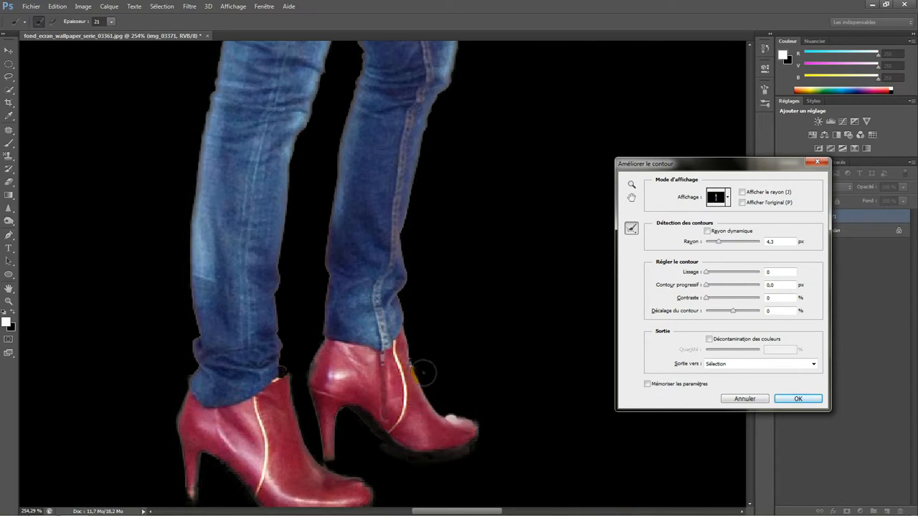
{"action": "scroll", "coordinate": [430, 365], "scroll_direction": "down", "scroll_amount": 5}
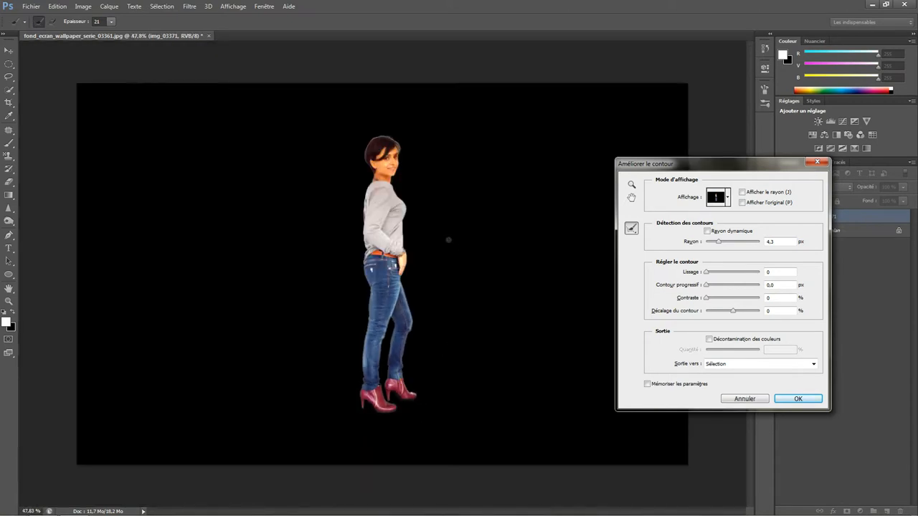
Preview the cutout on white and with the full layer shown, and set the view to Sur calques over the pier
{"action": "left_click", "coordinate": [717, 197]}
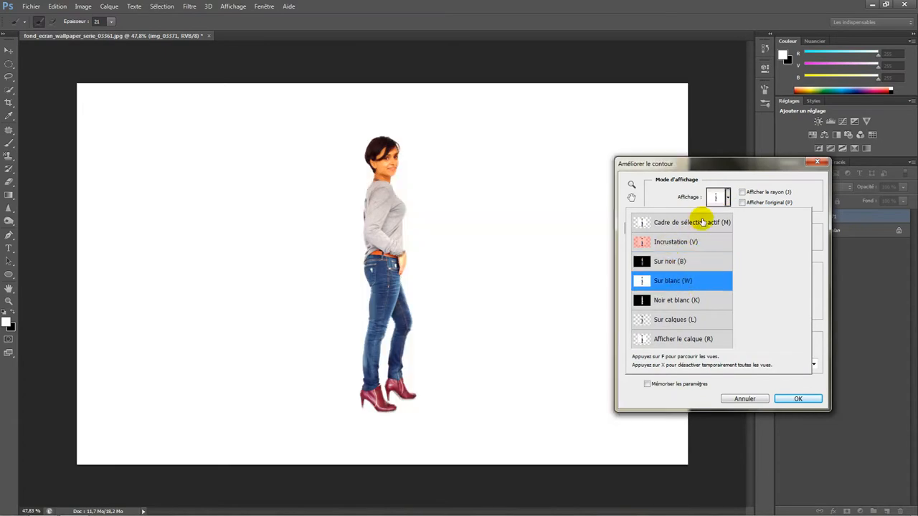
{"action": "left_click", "coordinate": [678, 339]}
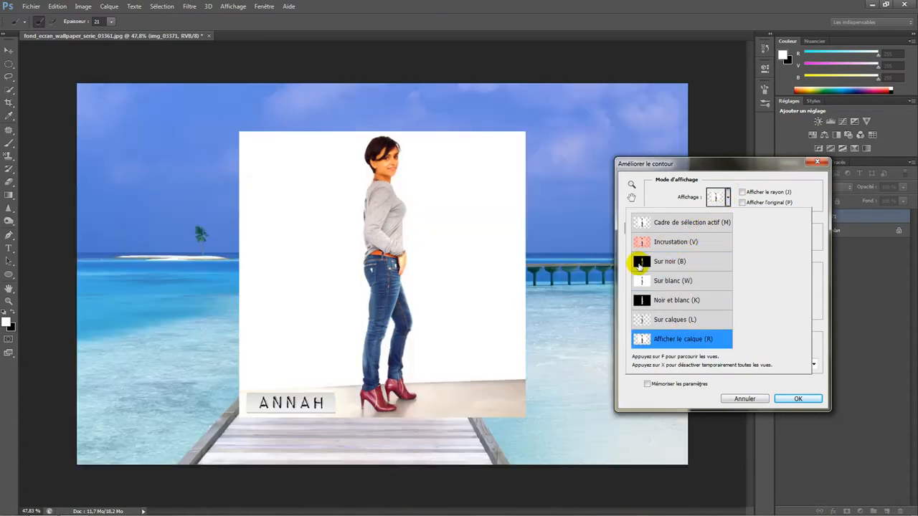
{"action": "left_click", "coordinate": [669, 323]}
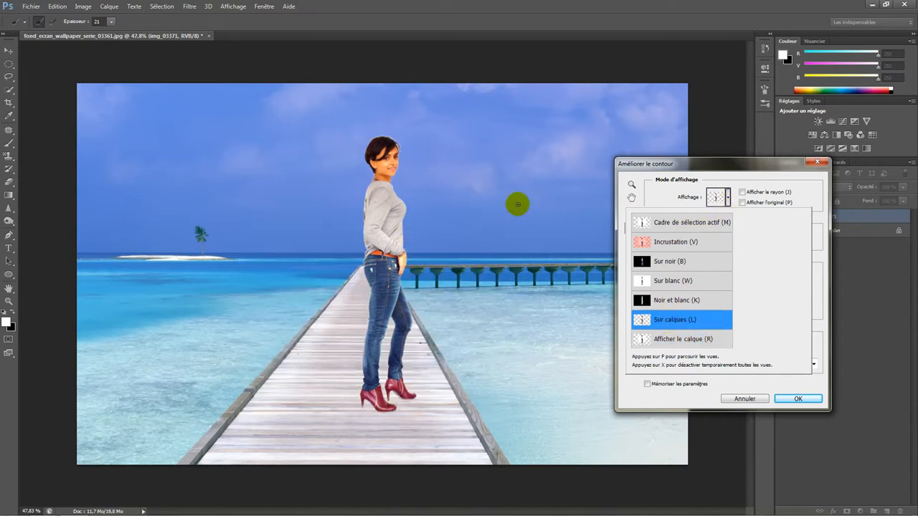
{"action": "left_click", "coordinate": [727, 197]}
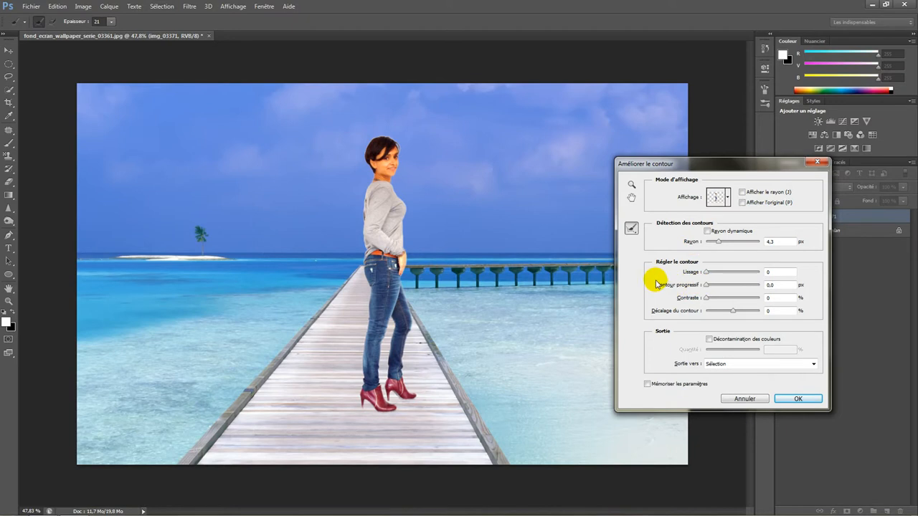
Set Contour progressif to 5 px and Décalage du contour to -5 % for the woman's edge
{"action": "left_click", "coordinate": [784, 283]}
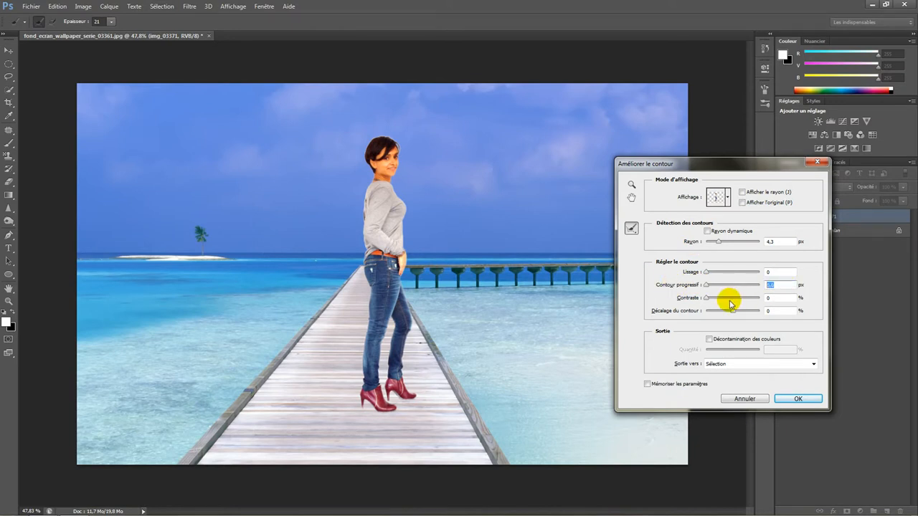
{"action": "type", "text": "3"}
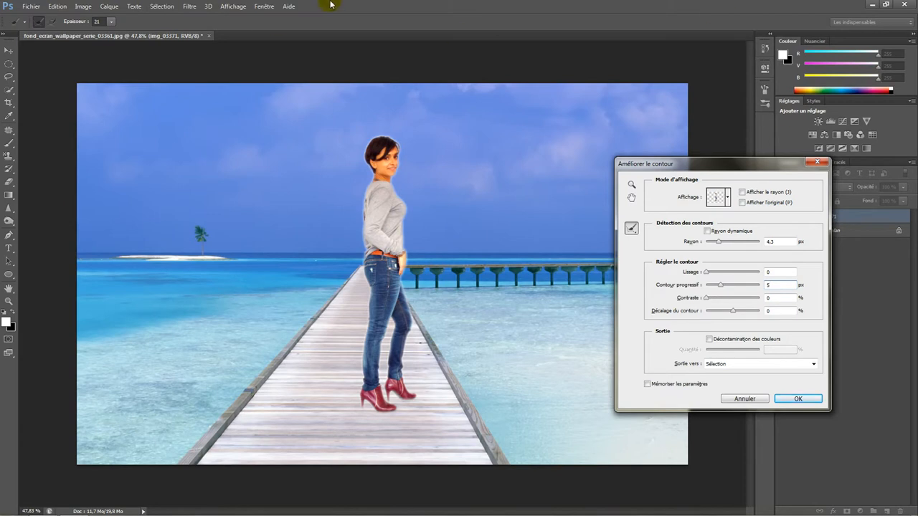
{"action": "left_click", "coordinate": [701, 333]}
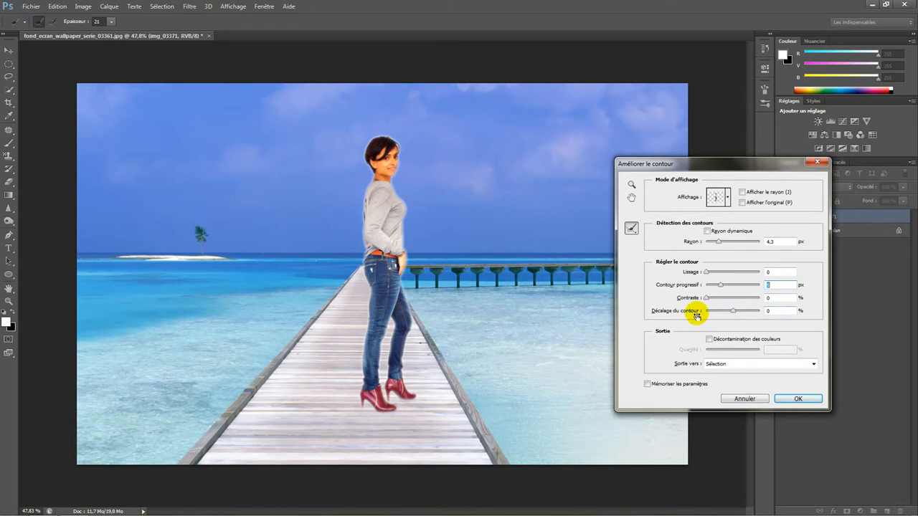
{"action": "mouse_move", "coordinate": [695, 314]}
{"action": "left_mouse_down"}
{"action": "mouse_move", "coordinate": [682, 316]}
{"action": "mouse_move", "coordinate": [727, 309]}
{"action": "mouse_move", "coordinate": [711, 313]}
{"action": "left_mouse_up"}
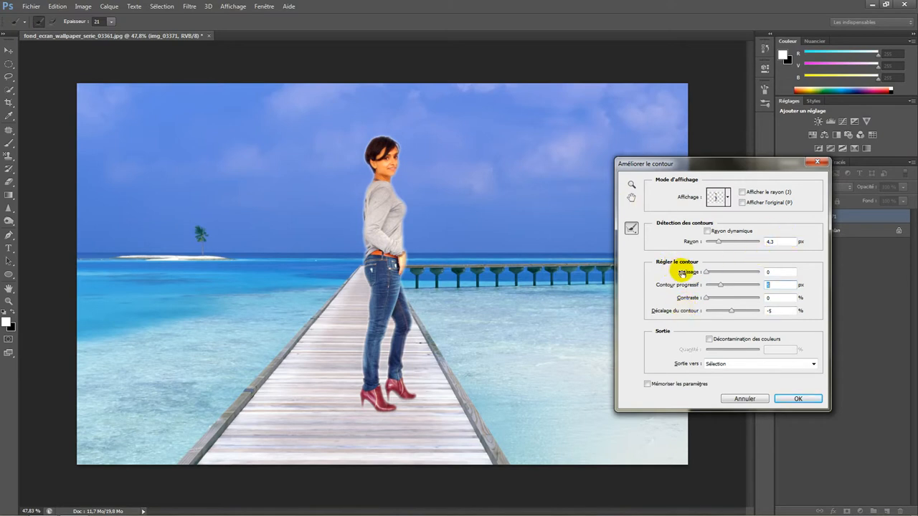
Try a Lissage of 57 and return it to 0, and set Contour progressif to 5.9 px and Contraste to 38 %
{"action": "left_click_drag", "start_coordinate": [688, 273], "coordinate": [709, 281]}
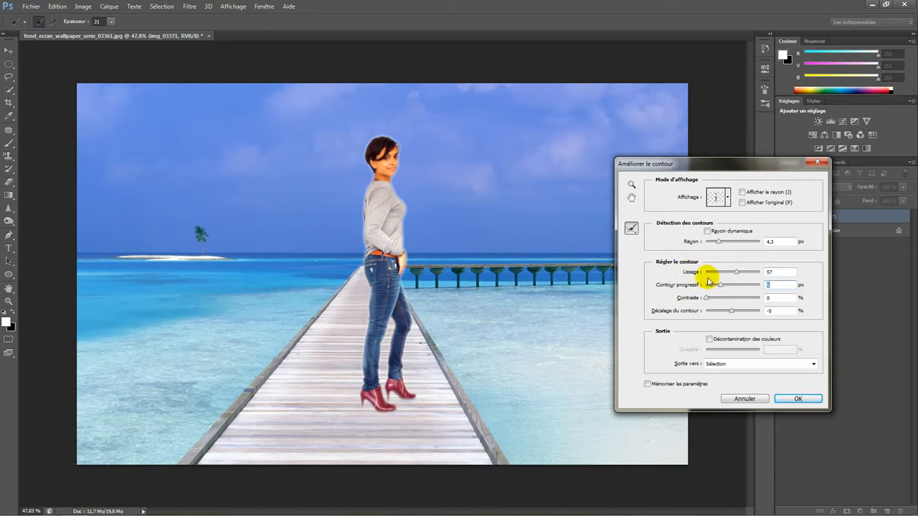
{"action": "left_click_drag", "start_coordinate": [699, 276], "coordinate": [583, 301]}
{"action": "left_click_drag", "start_coordinate": [669, 297], "coordinate": [708, 304]}
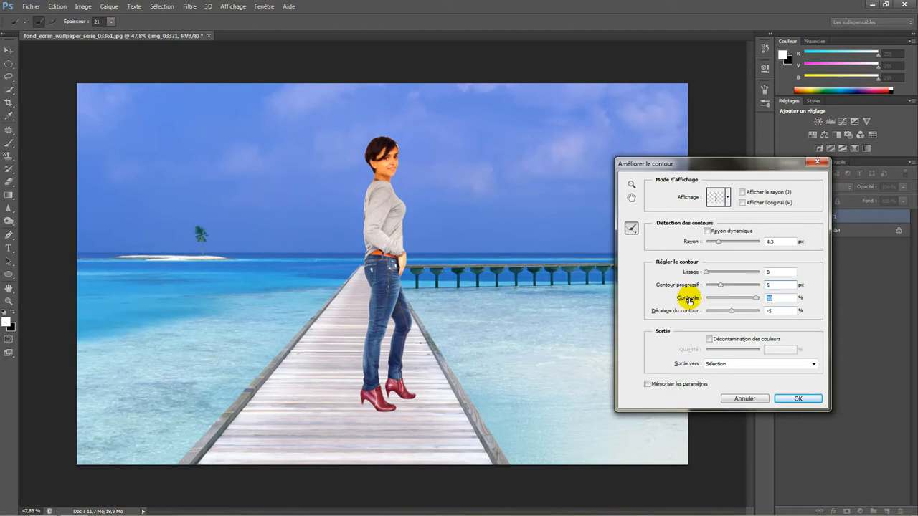
{"action": "mouse_move", "coordinate": [674, 305]}
{"action": "left_mouse_down"}
{"action": "mouse_move", "coordinate": [692, 294]}
{"action": "mouse_move", "coordinate": [665, 304]}
{"action": "left_mouse_up"}
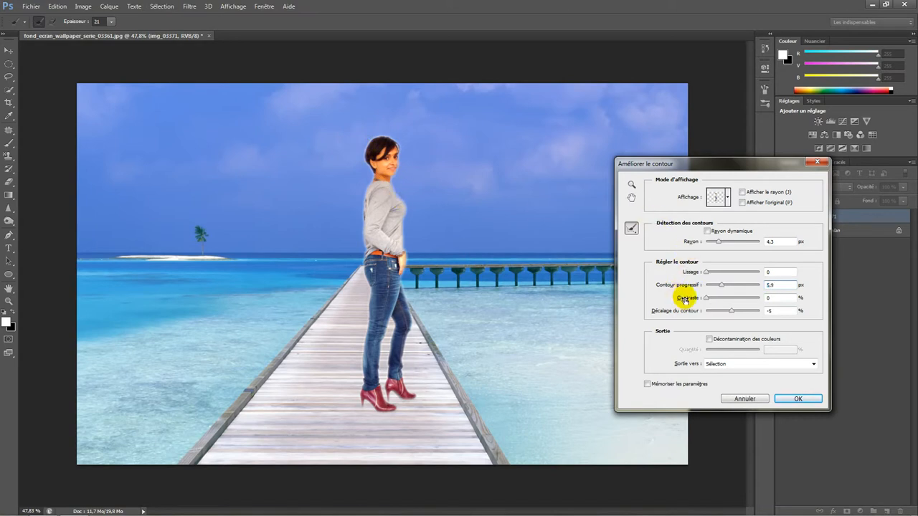
{"action": "left_click_drag", "start_coordinate": [687, 300], "coordinate": [686, 300]}
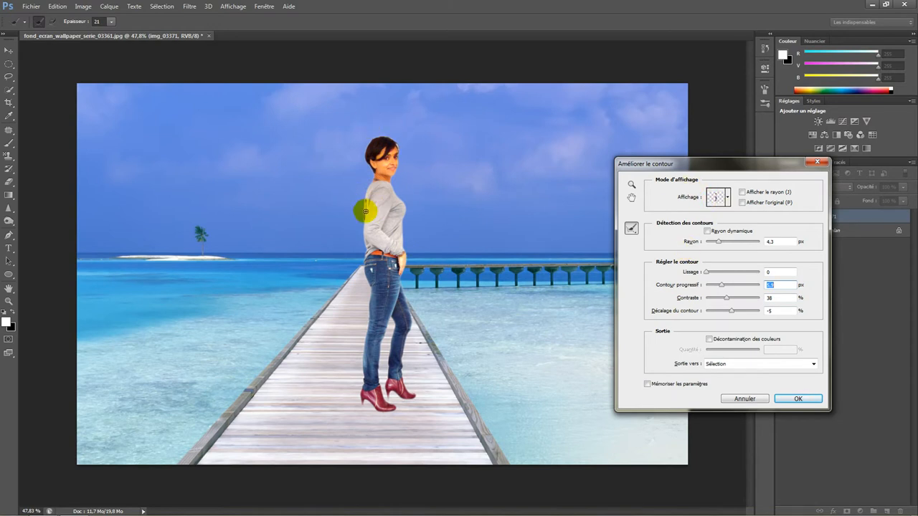
Turn on Décontamination des couleurs with a Quantité of 84 %
{"action": "left_click", "coordinate": [711, 339]}
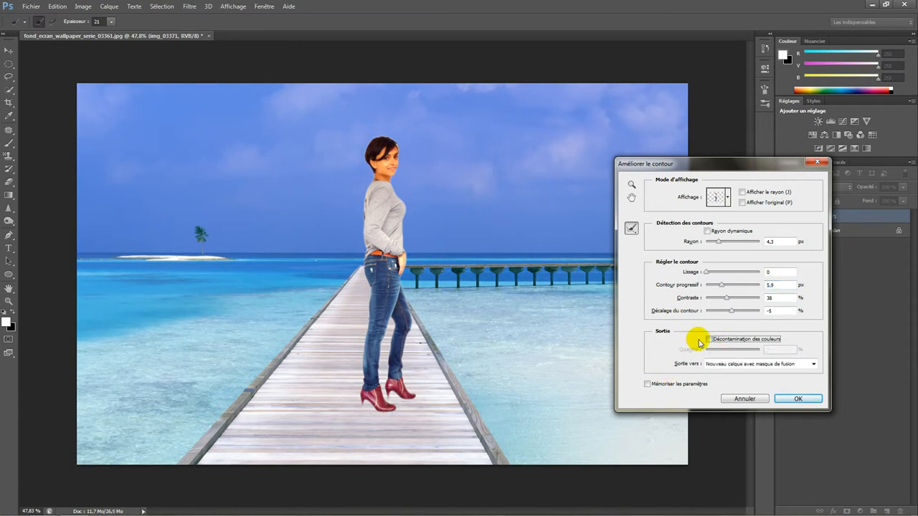
{"action": "left_click", "coordinate": [712, 340]}
{"action": "left_click", "coordinate": [709, 339]}
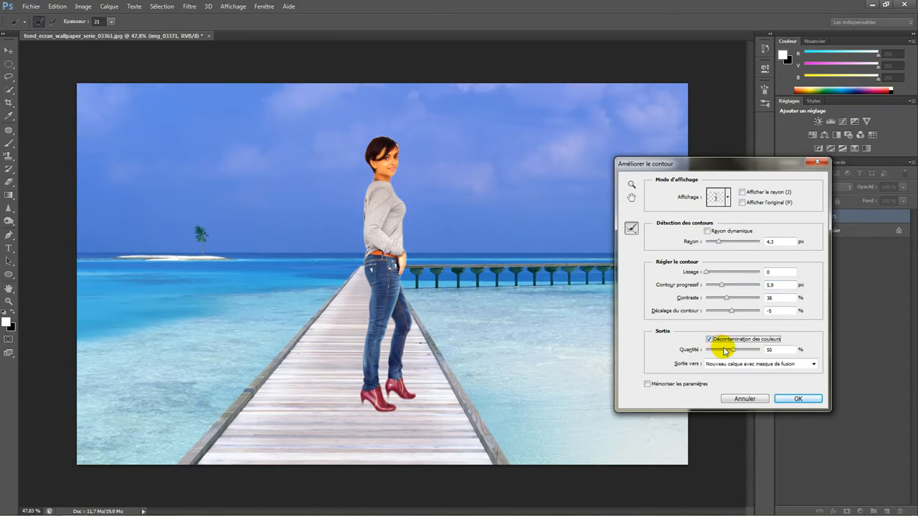
{"action": "mouse_move", "coordinate": [734, 349]}
{"action": "left_mouse_down"}
{"action": "mouse_move", "coordinate": [749, 351]}
{"action": "mouse_move", "coordinate": [723, 357]}
{"action": "mouse_move", "coordinate": [733, 354]}
{"action": "left_mouse_up"}
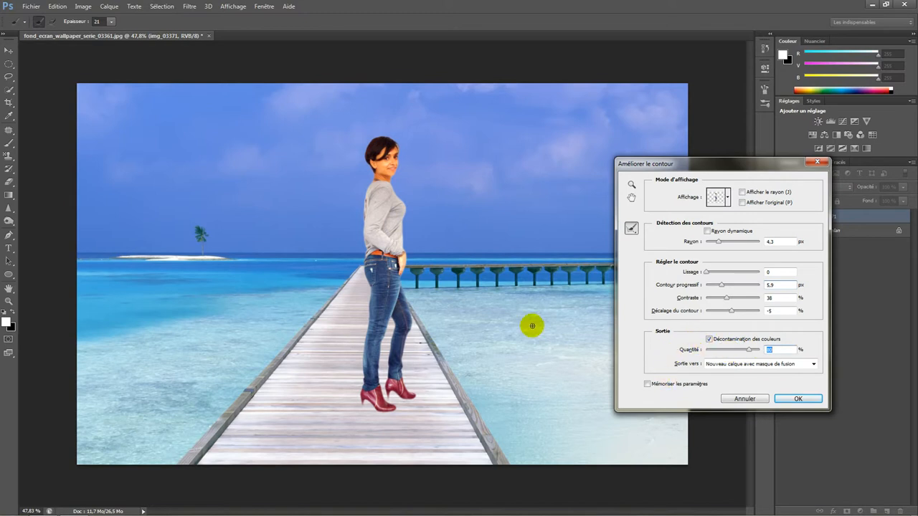
{"action": "key", "text": "alt"}
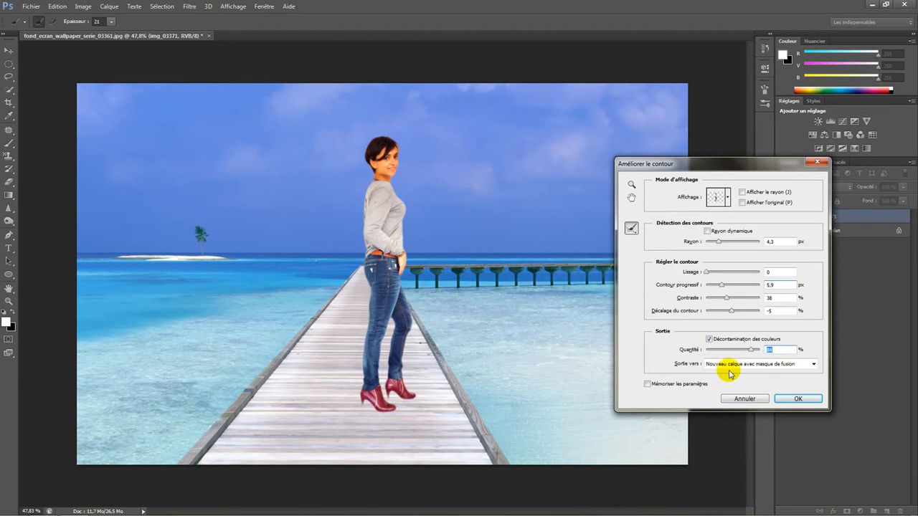
Show the cutout with the Sur noir view and refine the edges around the near boot's heel
{"action": "left_click", "coordinate": [719, 196]}
{"action": "left_click", "coordinate": [666, 262]}
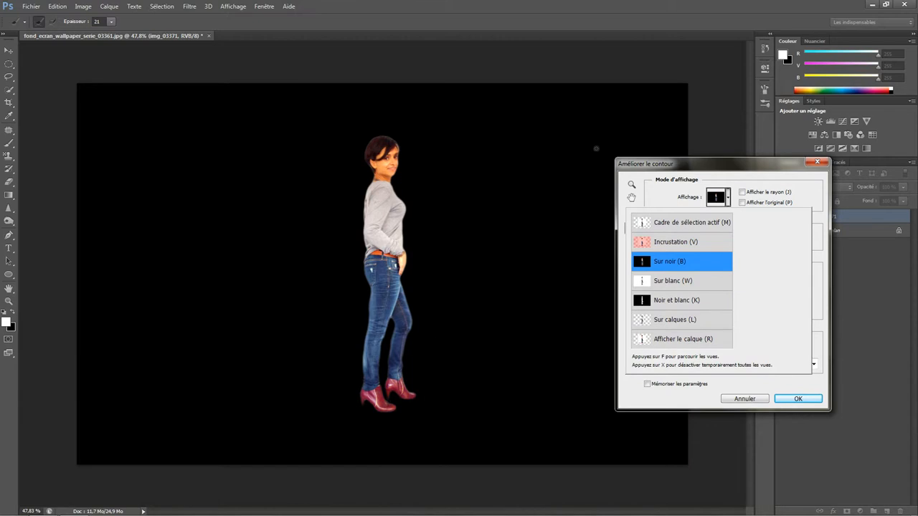
{"action": "left_click", "coordinate": [631, 185]}
{"action": "mouse_move", "coordinate": [362, 403]}
{"action": "left_mouse_down"}
{"action": "mouse_move", "coordinate": [365, 415]}
{"action": "mouse_move", "coordinate": [377, 399]}
{"action": "left_mouse_up"}
{"action": "left_click", "coordinate": [631, 227]}
{"action": "mouse_move", "coordinate": [335, 368]}
{"action": "left_mouse_down"}
{"action": "mouse_move", "coordinate": [324, 395]}
{"action": "mouse_move", "coordinate": [334, 423]}
{"action": "mouse_move", "coordinate": [349, 420]}
{"action": "mouse_move", "coordinate": [345, 372]}
{"action": "mouse_move", "coordinate": [350, 378]}
{"action": "left_mouse_up"}
{"action": "mouse_move", "coordinate": [324, 421]}
{"action": "left_mouse_down"}
{"action": "mouse_move", "coordinate": [332, 434]}
{"action": "mouse_move", "coordinate": [349, 361]}
{"action": "mouse_move", "coordinate": [338, 420]}
{"action": "left_mouse_up"}
{"action": "left_click", "coordinate": [357, 342]}
{"action": "left_click_drag", "start_coordinate": [352, 350], "coordinate": [340, 415]}
{"action": "mouse_move", "coordinate": [376, 377]}
{"action": "left_mouse_down"}
{"action": "mouse_move", "coordinate": [347, 395]}
{"action": "mouse_move", "coordinate": [334, 433]}
{"action": "mouse_move", "coordinate": [348, 439]}
{"action": "mouse_move", "coordinate": [360, 388]}
{"action": "mouse_move", "coordinate": [404, 347]}
{"action": "mouse_move", "coordinate": [344, 405]}
{"action": "mouse_move", "coordinate": [338, 448]}
{"action": "mouse_move", "coordinate": [349, 386]}
{"action": "left_mouse_up"}
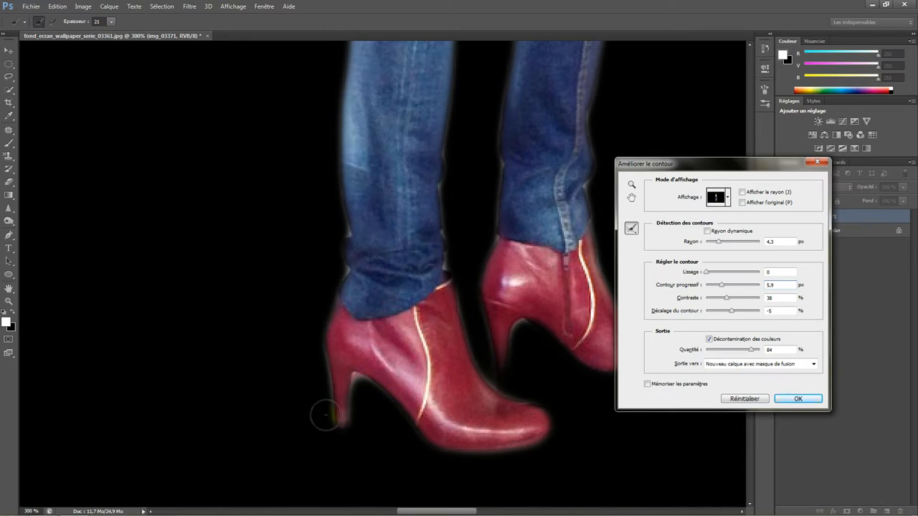
{"action": "mouse_move", "coordinate": [344, 421]}
{"action": "left_mouse_down"}
{"action": "mouse_move", "coordinate": [336, 447]}
{"action": "mouse_move", "coordinate": [347, 419]}
{"action": "mouse_move", "coordinate": [346, 438]}
{"action": "mouse_move", "coordinate": [329, 444]}
{"action": "mouse_move", "coordinate": [331, 404]}
{"action": "mouse_move", "coordinate": [342, 401]}
{"action": "mouse_move", "coordinate": [340, 434]}
{"action": "mouse_move", "coordinate": [347, 381]}
{"action": "left_mouse_up"}
Refine the edge along the rear boot's heel and arch, and return to a view of the whole cutout
{"action": "mouse_move", "coordinate": [505, 349]}
{"action": "left_mouse_down"}
{"action": "mouse_move", "coordinate": [508, 381]}
{"action": "mouse_move", "coordinate": [510, 355]}
{"action": "left_mouse_up"}
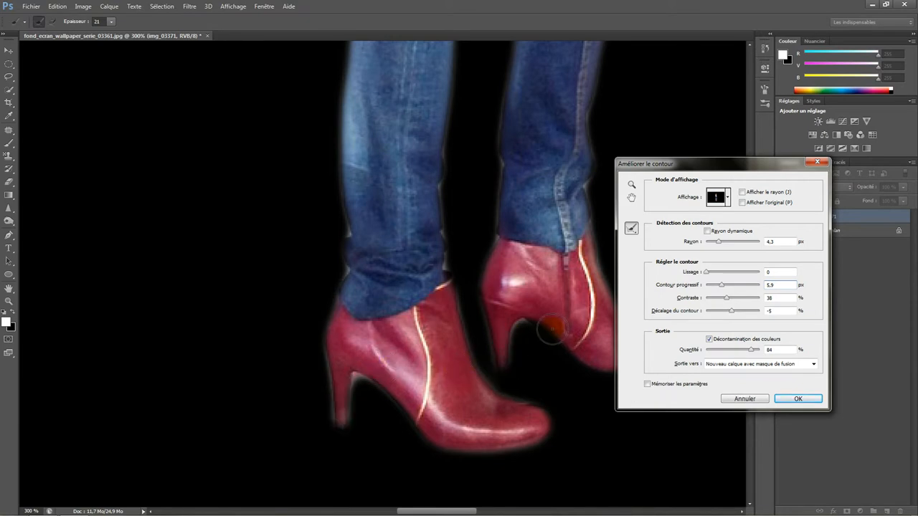
{"action": "scroll", "coordinate": [552, 324], "scroll_direction": "down", "scroll_amount": 5}
{"action": "scroll", "coordinate": [557, 326], "scroll_direction": "down", "scroll_amount": 3}
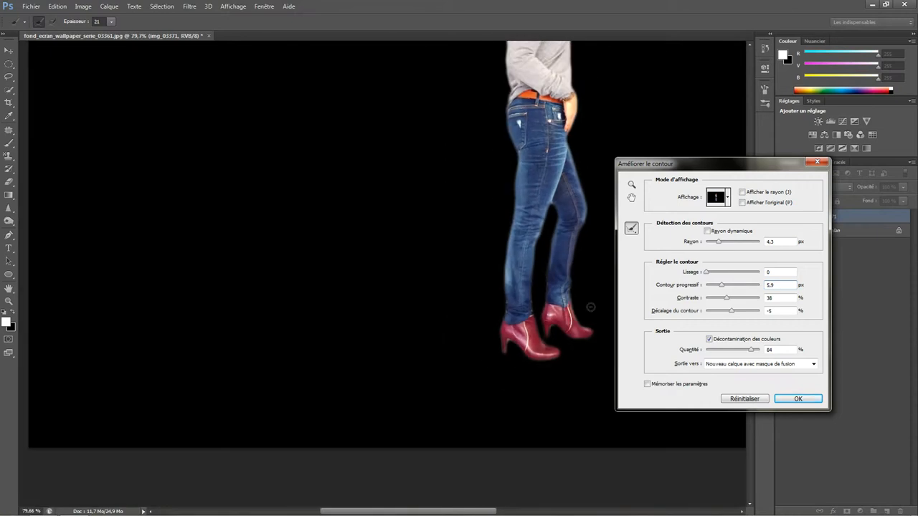
{"action": "scroll", "coordinate": [590, 307], "scroll_direction": "down", "scroll_amount": 2}
{"action": "scroll", "coordinate": [587, 308], "scroll_direction": "down", "scroll_amount": 1}
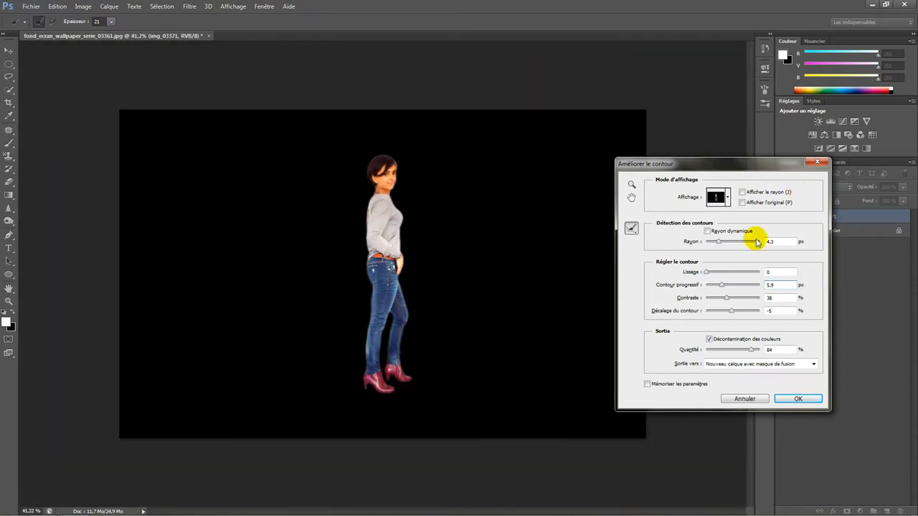
Look through the output options and choose Nouveau calque avec masque de fusion for the refined selection
{"action": "left_click", "coordinate": [784, 364]}
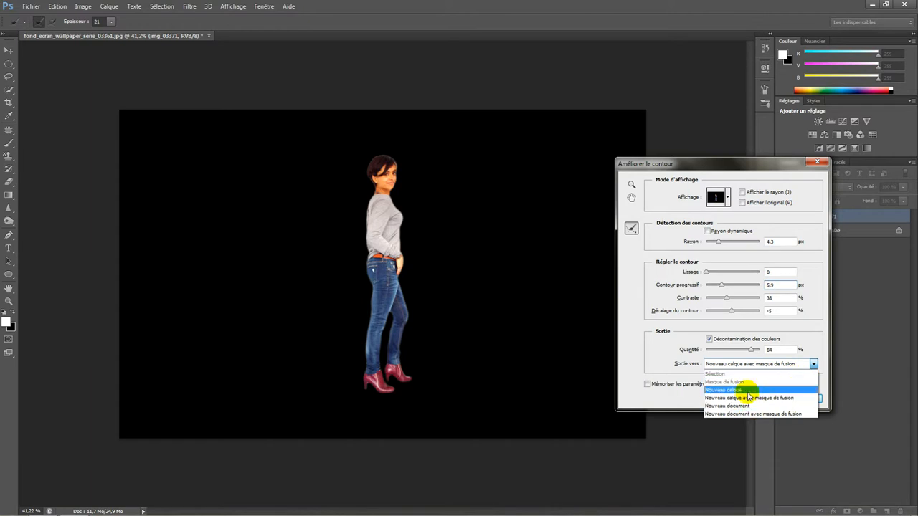
{"action": "left_click", "coordinate": [795, 363]}
{"action": "left_click", "coordinate": [786, 364]}
{"action": "left_click", "coordinate": [774, 367]}
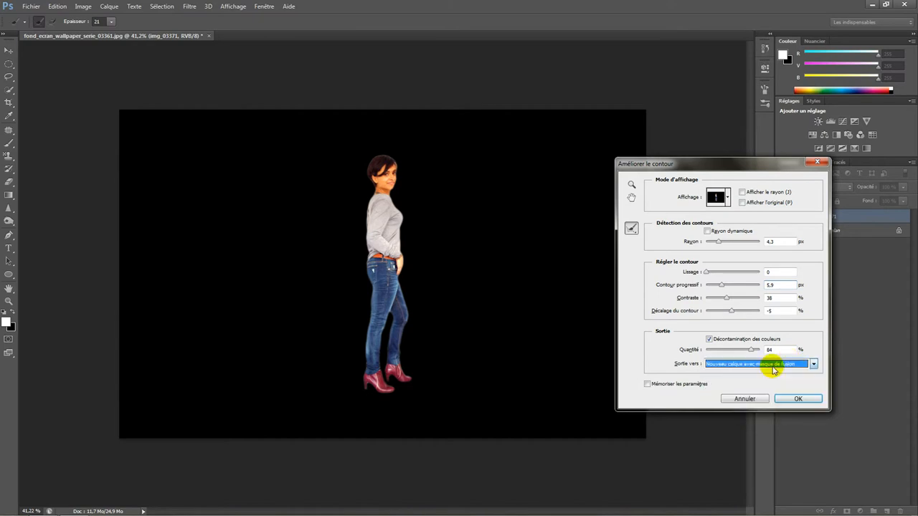
{"action": "left_click", "coordinate": [777, 366]}
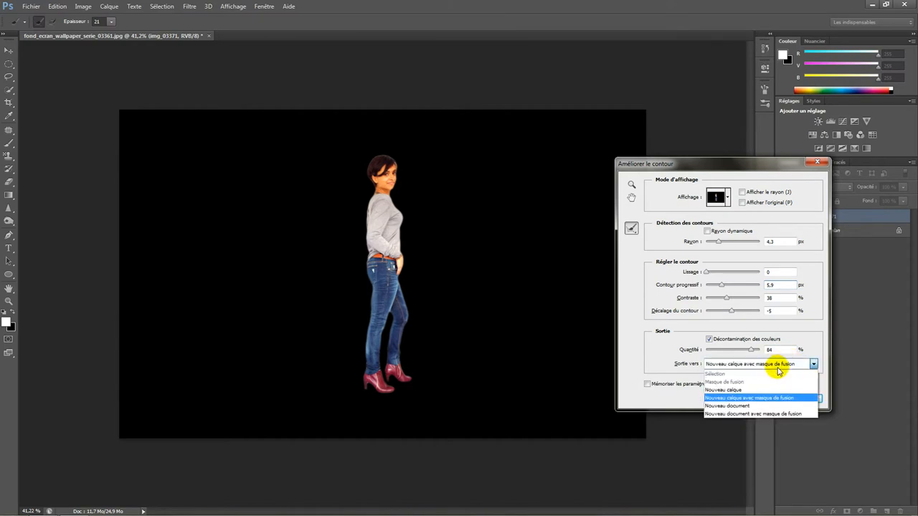
{"action": "left_click", "coordinate": [778, 367]}
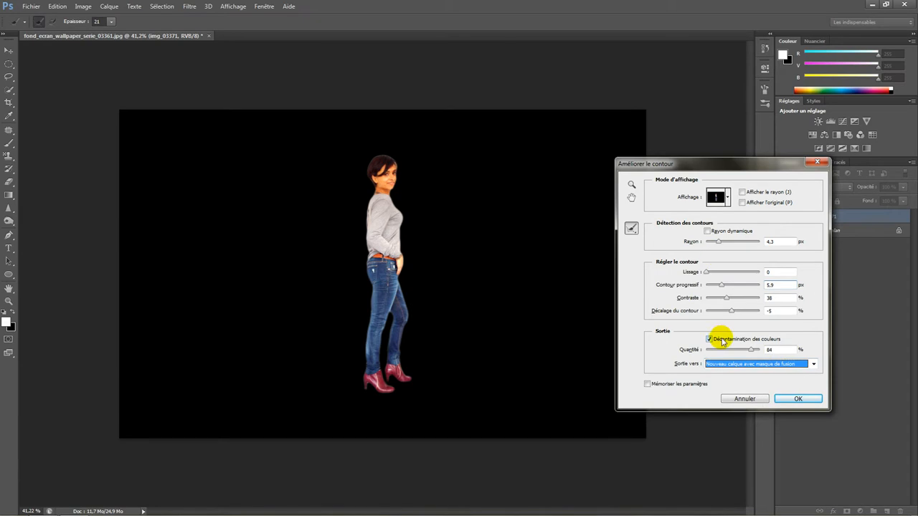
{"action": "left_click", "coordinate": [730, 363]}
{"action": "left_click", "coordinate": [732, 363]}
{"action": "left_click", "coordinate": [740, 365]}
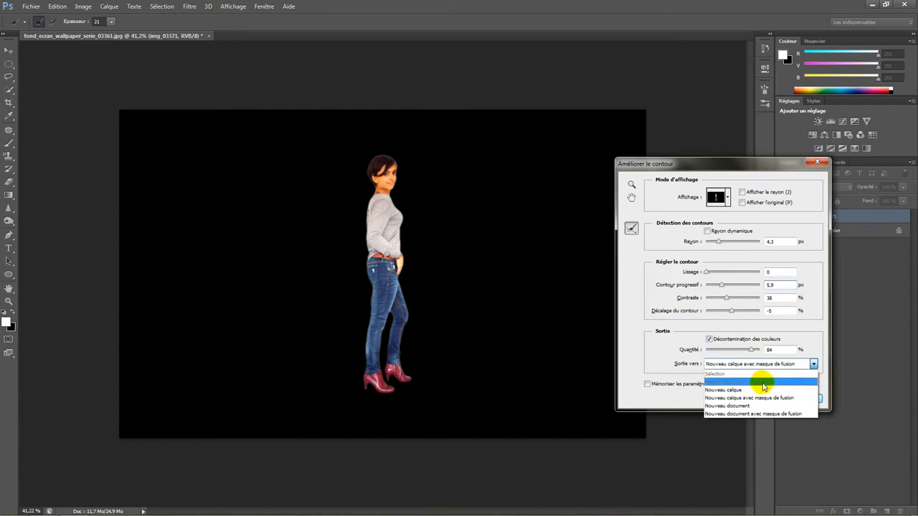
{"action": "left_click", "coordinate": [782, 399]}
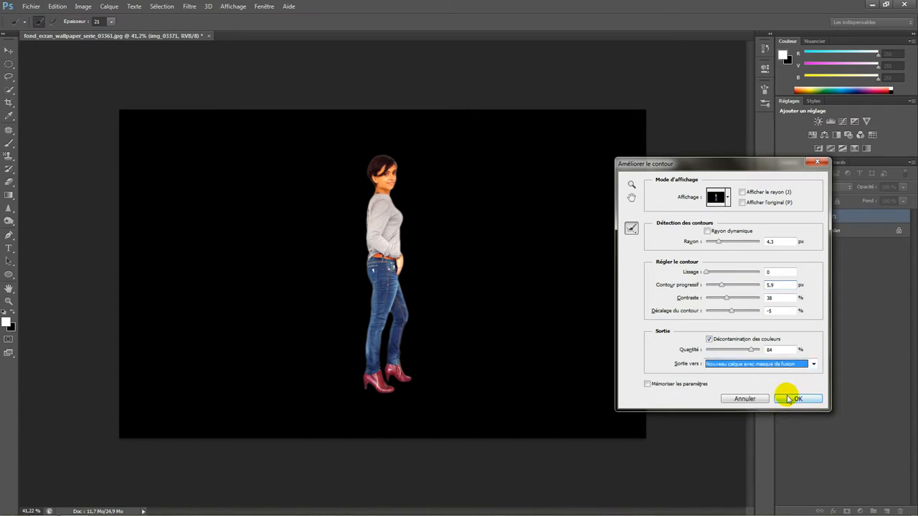
Apply the edge refinement and compare the masked copy with the original img_03371 layer by showing and hiding the original
{"action": "left_click", "coordinate": [799, 399]}
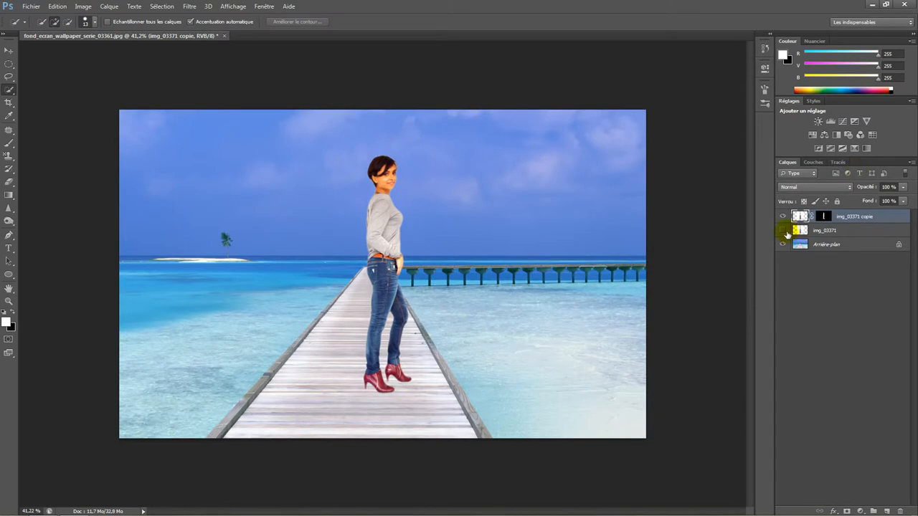
{"action": "left_click", "coordinate": [786, 234]}
{"action": "left_click", "coordinate": [783, 231]}
{"action": "left_click", "coordinate": [783, 230]}
{"action": "left_click", "coordinate": [782, 231]}
{"action": "left_click", "coordinate": [782, 230]}
{"action": "left_click", "coordinate": [783, 230]}
Examine the cutout on the pier, view the img_03371 copie layer mask on its own, and return to the image
{"action": "left_click", "coordinate": [800, 216]}
{"action": "left_click", "coordinate": [826, 219]}
{"action": "scroll", "coordinate": [501, 194], "scroll_direction": "up", "scroll_amount": 1}
{"action": "scroll", "coordinate": [502, 218], "scroll_direction": "up", "scroll_amount": 1}
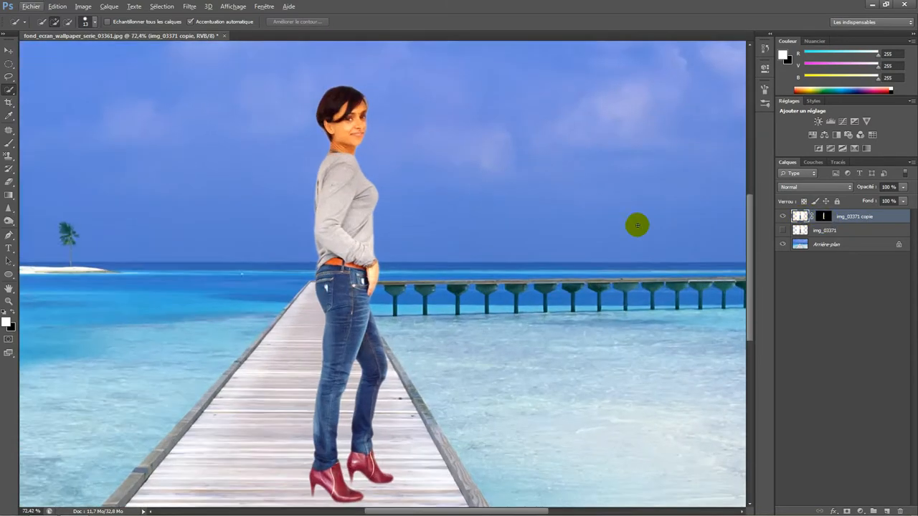
{"action": "scroll", "coordinate": [645, 222], "scroll_direction": "down", "scroll_amount": 1}
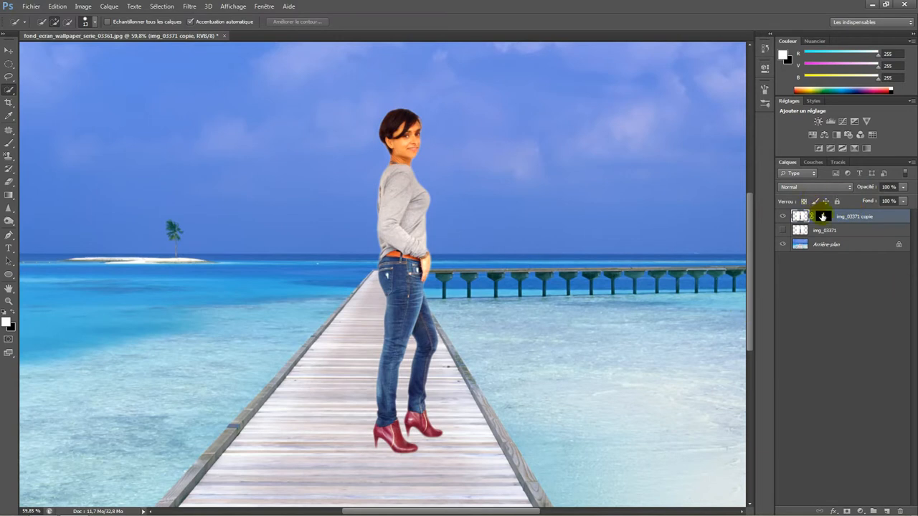
{"action": "left_click", "coordinate": [821, 216]}
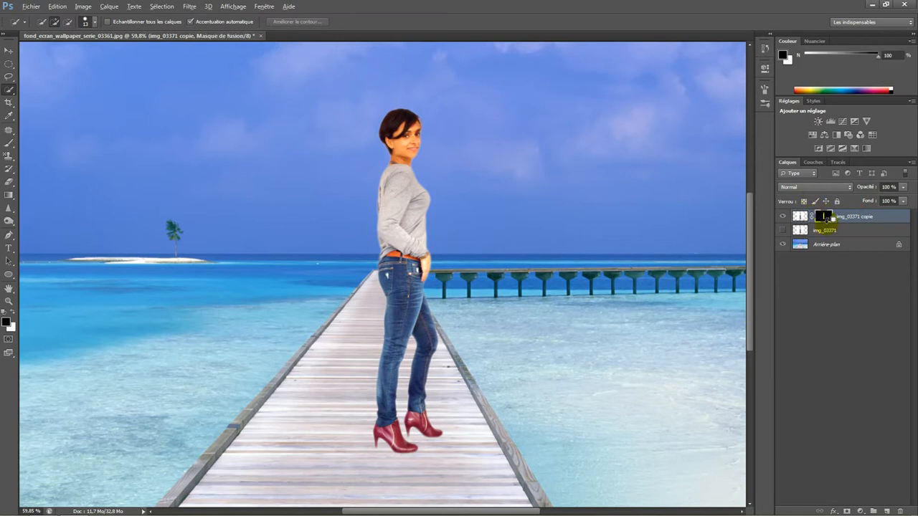
{"action": "left_click", "coordinate": [828, 217], "text": "alt"}
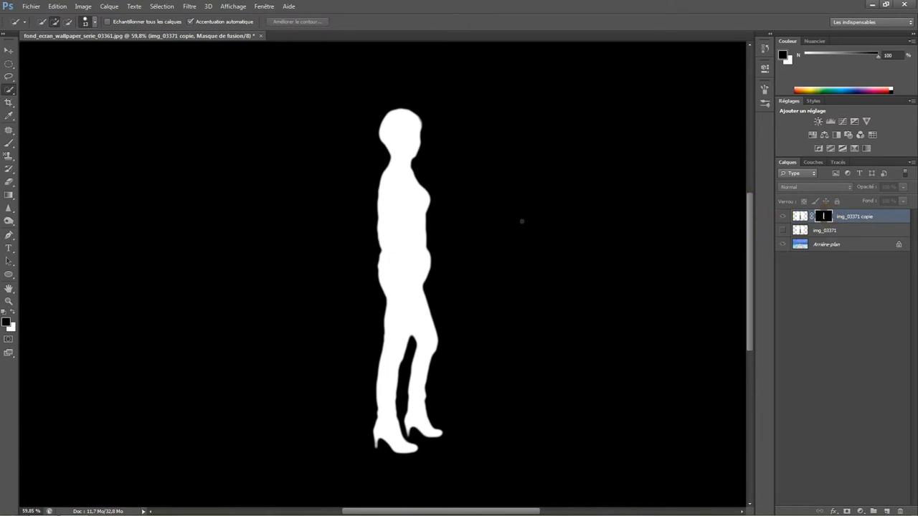
{"action": "left_click", "coordinate": [800, 216]}
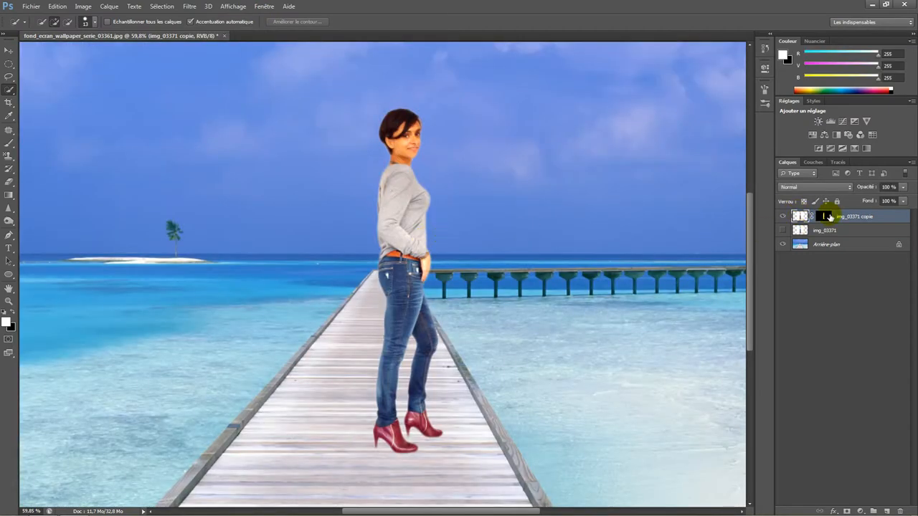
{"action": "left_click", "coordinate": [828, 216]}
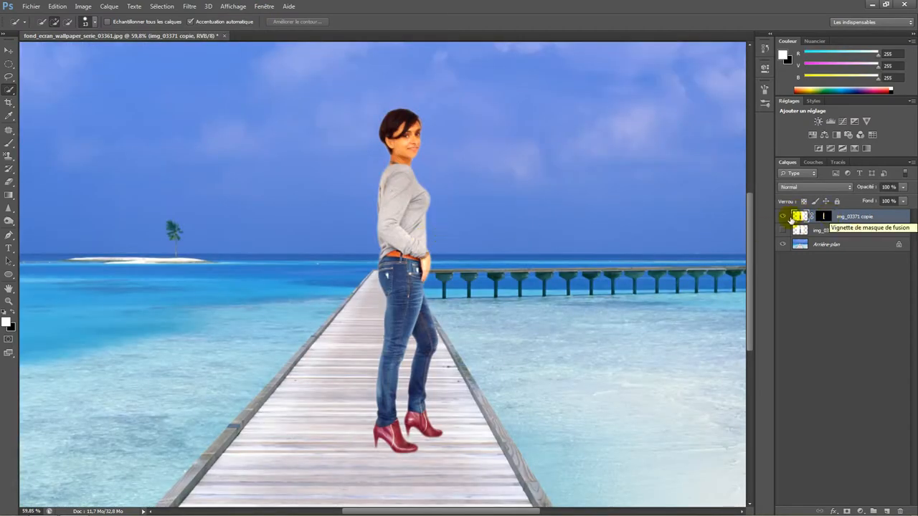
Set the foreground colour to black (000000) and choose a round brush with 100 % hardness
{"action": "left_click", "coordinate": [10, 144]}
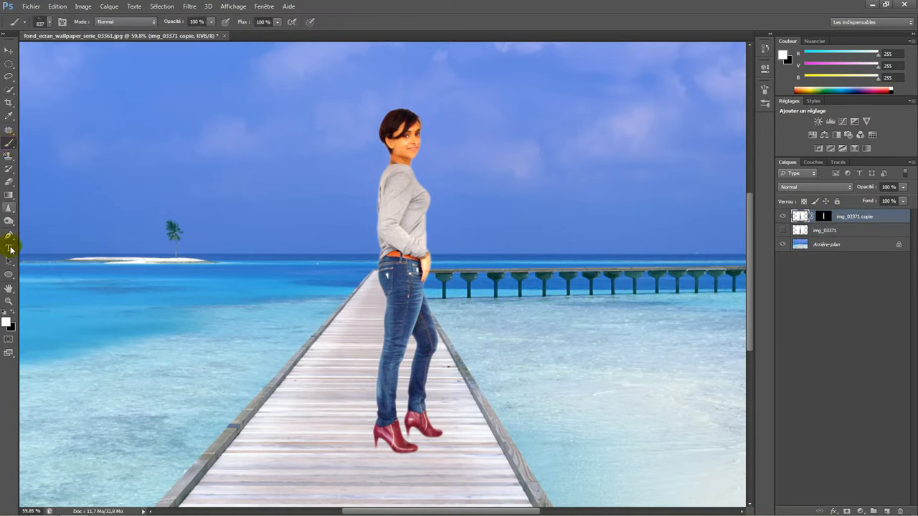
{"action": "left_click", "coordinate": [5, 324]}
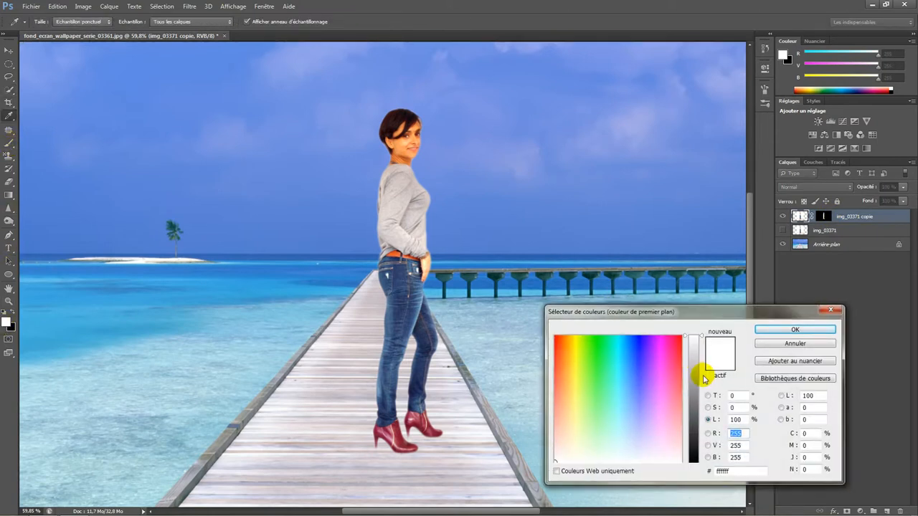
{"action": "left_click_drag", "start_coordinate": [690, 389], "coordinate": [698, 497]}
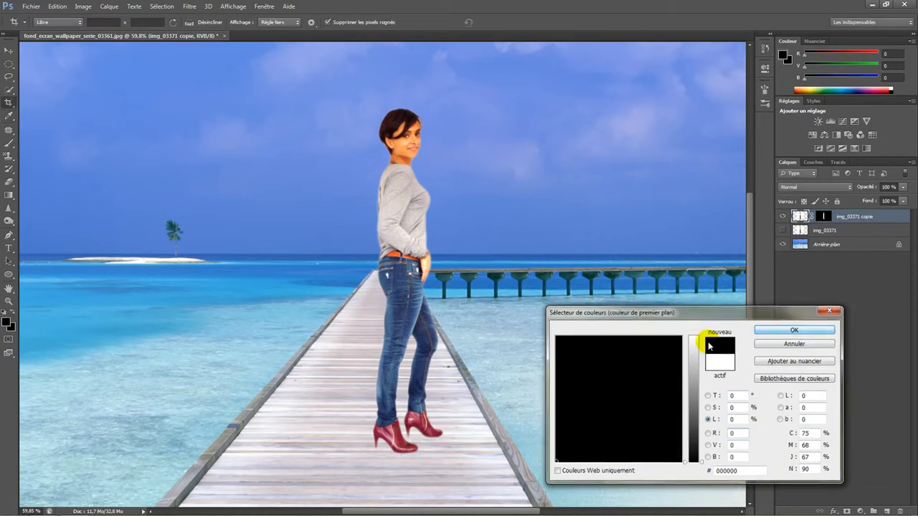
{"action": "key", "text": "Return"}
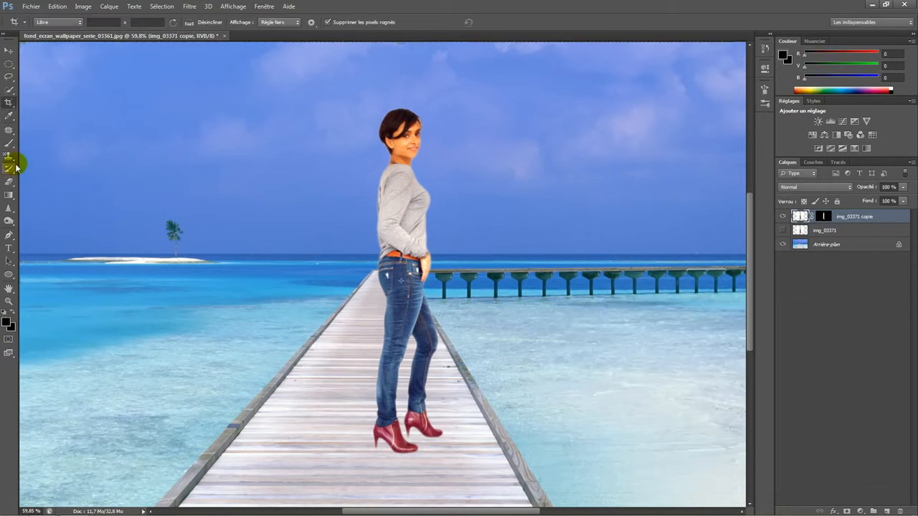
{"action": "left_click", "coordinate": [8, 143]}
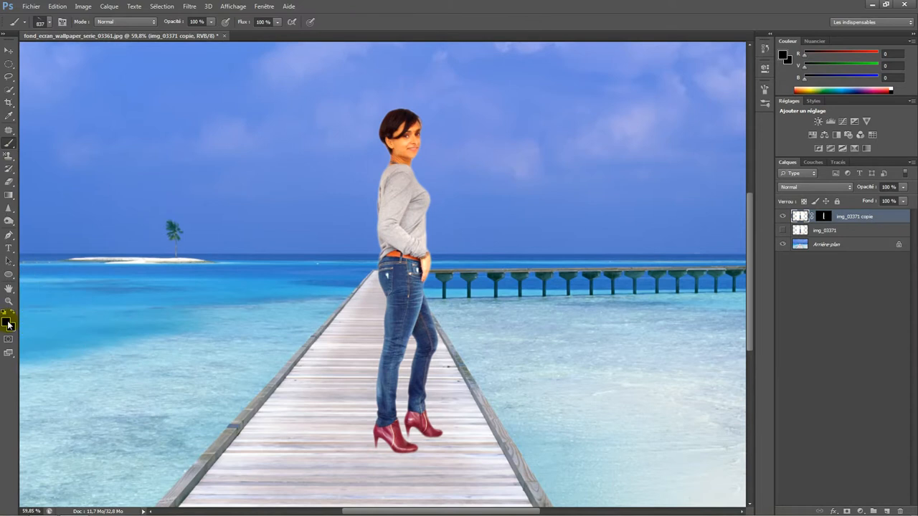
{"action": "right_click", "coordinate": [158, 266]}
{"action": "left_click", "coordinate": [196, 353]}
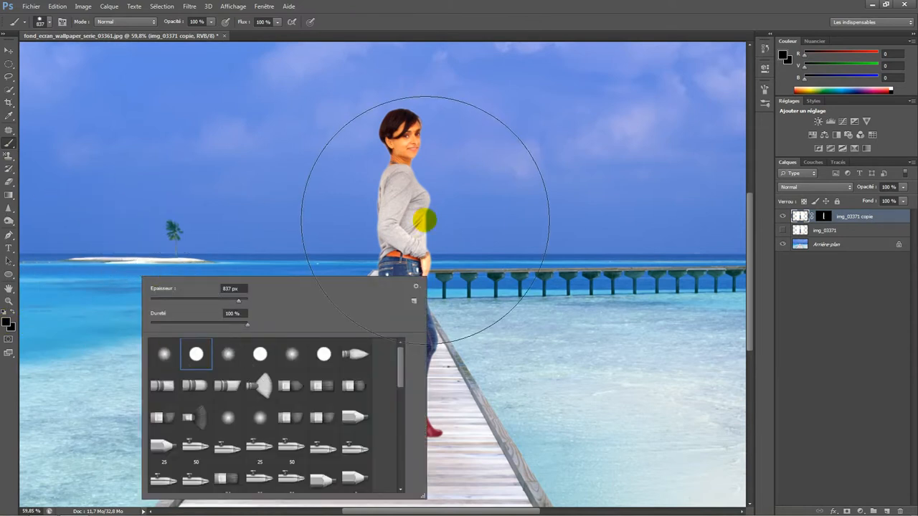
Try painting black over the woman on the img_03371 copie layer's image itself, and undo the stroke
{"action": "mouse_move", "coordinate": [482, 183]}
{"action": "left_mouse_down"}
{"action": "mouse_move", "coordinate": [428, 207]}
{"action": "mouse_move", "coordinate": [464, 166]}
{"action": "mouse_move", "coordinate": [408, 223]}
{"action": "left_mouse_up"}
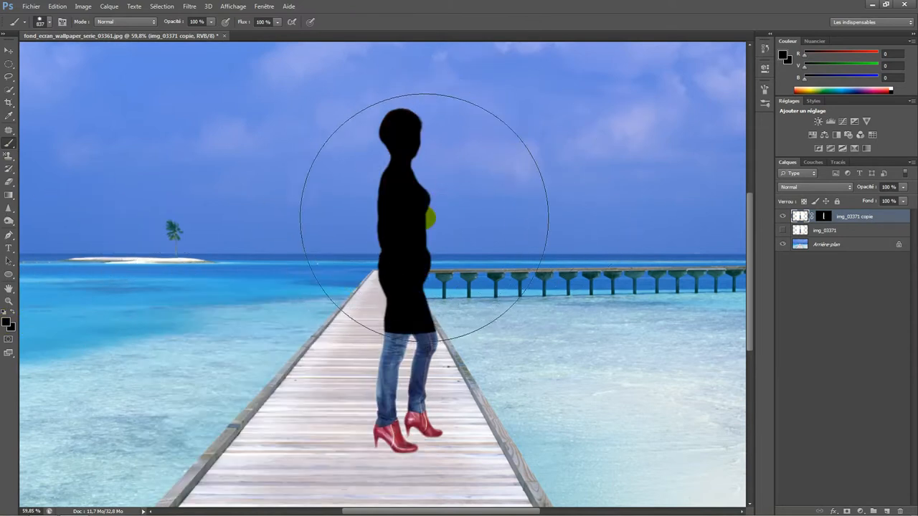
{"action": "key", "text": "ctrl+z"}
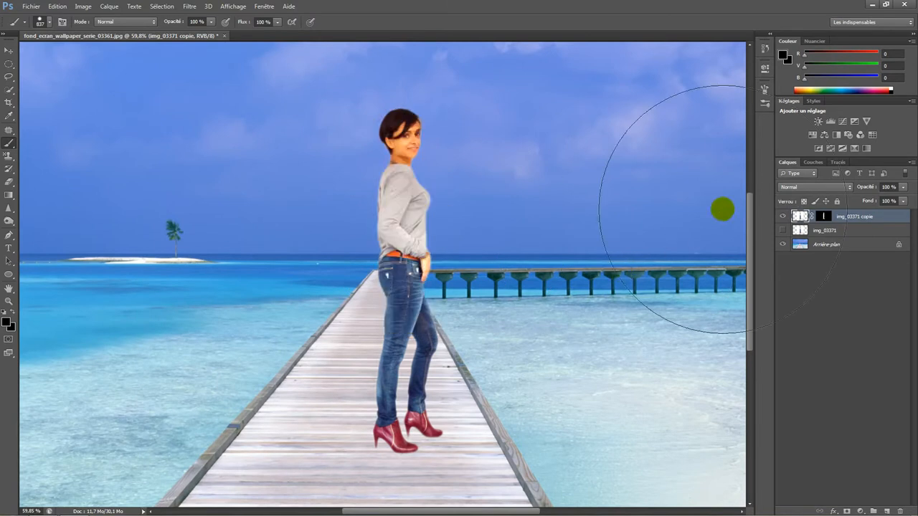
Try painting the img_03371 copie mask with black and with white around the woman, and restore the cutout mask
{"action": "left_click", "coordinate": [824, 216]}
{"action": "mouse_move", "coordinate": [463, 134]}
{"action": "left_mouse_down"}
{"action": "mouse_move", "coordinate": [364, 332]}
{"action": "mouse_move", "coordinate": [508, 370]}
{"action": "left_mouse_up"}
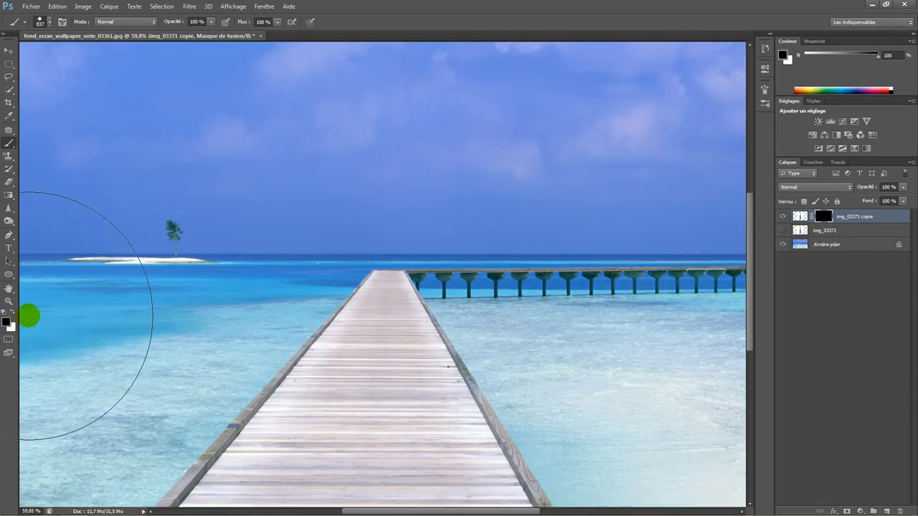
{"action": "key", "text": "x"}
{"action": "mouse_move", "coordinate": [487, 293]}
{"action": "left_mouse_down"}
{"action": "mouse_move", "coordinate": [424, 334]}
{"action": "mouse_move", "coordinate": [438, 236]}
{"action": "mouse_move", "coordinate": [263, 226]}
{"action": "mouse_move", "coordinate": [240, 311]}
{"action": "mouse_move", "coordinate": [465, 420]}
{"action": "mouse_move", "coordinate": [593, 236]}
{"action": "mouse_move", "coordinate": [880, 247]}
{"action": "left_mouse_up"}
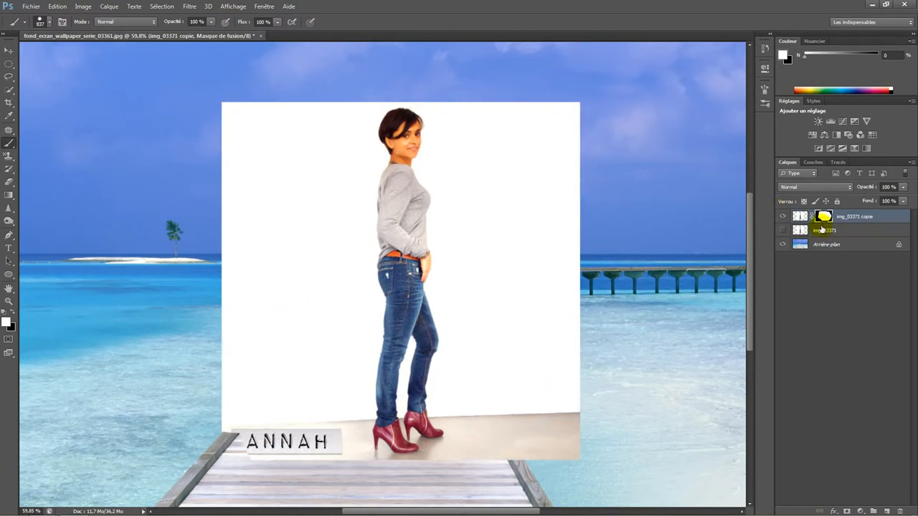
{"action": "key", "text": "ctrl+i"}
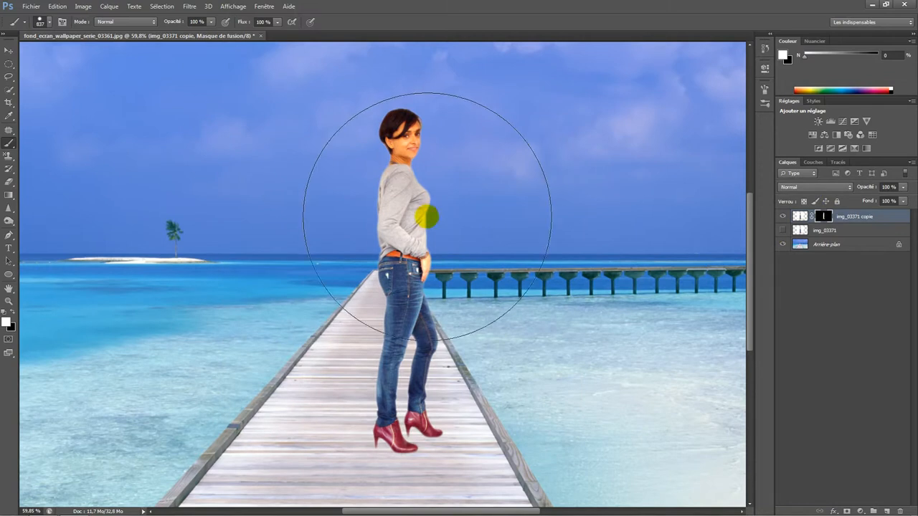
Reduce the hard brush to 11 px and paint white on the mask to restore the near boot's heel
{"action": "right_click", "coordinate": [426, 216]}
{"action": "mouse_move", "coordinate": [506, 242]}
{"action": "left_mouse_down"}
{"action": "mouse_move", "coordinate": [469, 232]}
{"action": "mouse_move", "coordinate": [446, 239]}
{"action": "mouse_move", "coordinate": [454, 236]}
{"action": "left_mouse_up"}
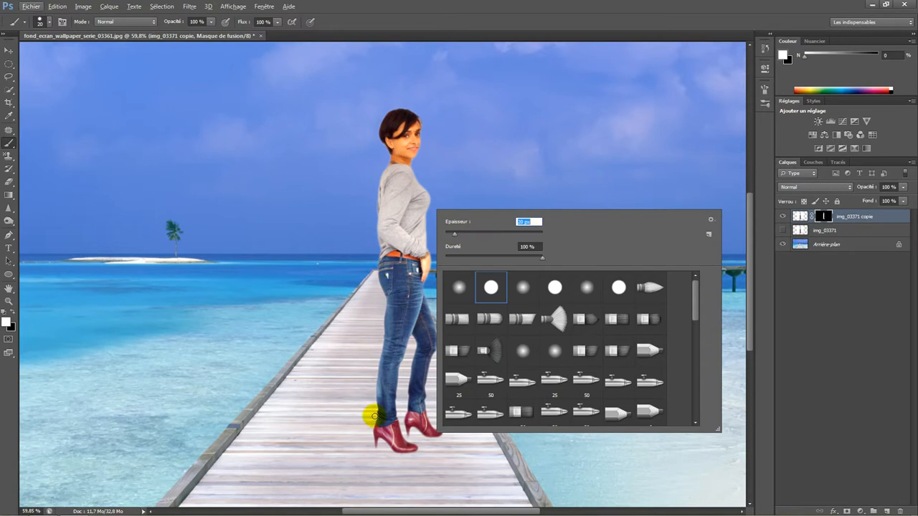
{"action": "key", "text": "Return"}
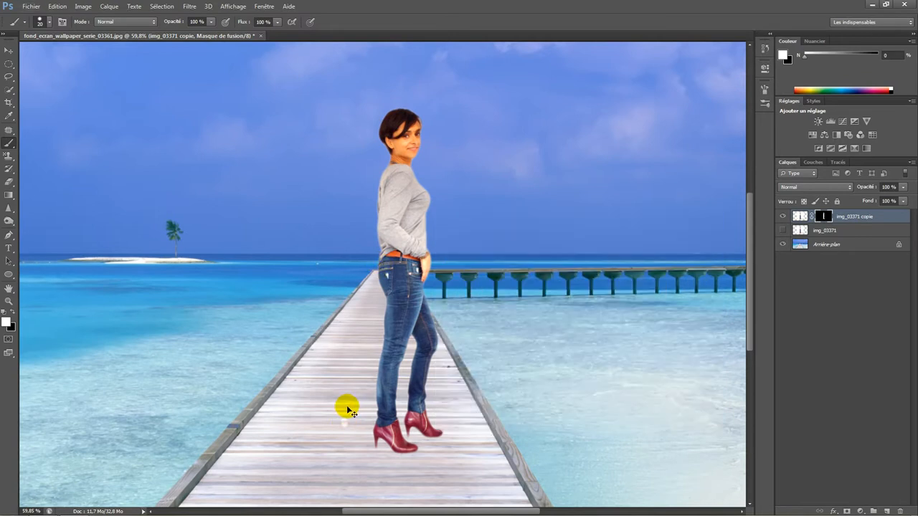
{"action": "scroll", "coordinate": [360, 418], "scroll_direction": "up", "scroll_amount": 3}
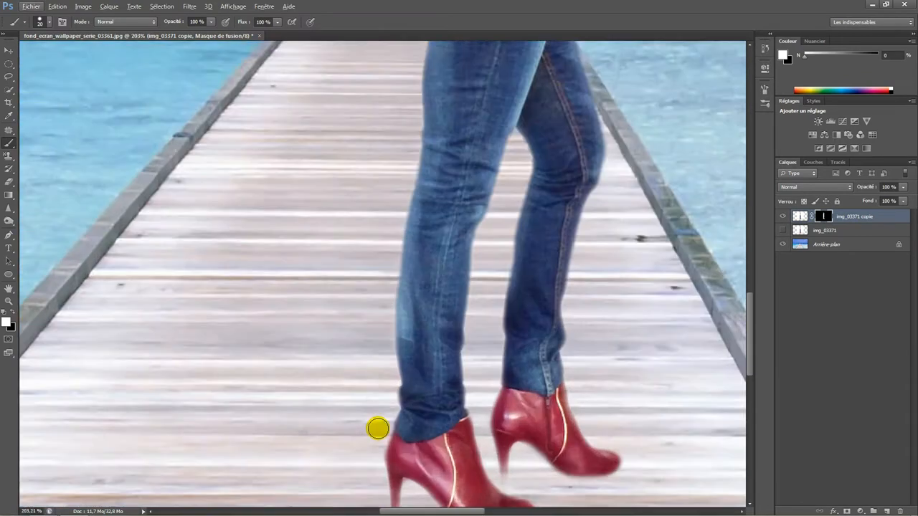
{"action": "scroll", "coordinate": [378, 428], "scroll_direction": "down", "scroll_amount": 2}
{"action": "scroll", "coordinate": [379, 428], "scroll_direction": "up", "scroll_amount": 5}
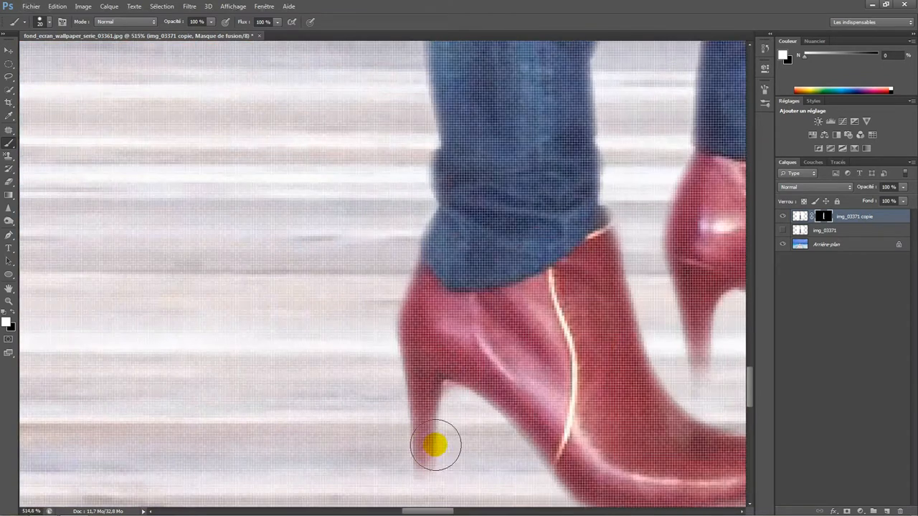
{"action": "right_click", "coordinate": [435, 443]}
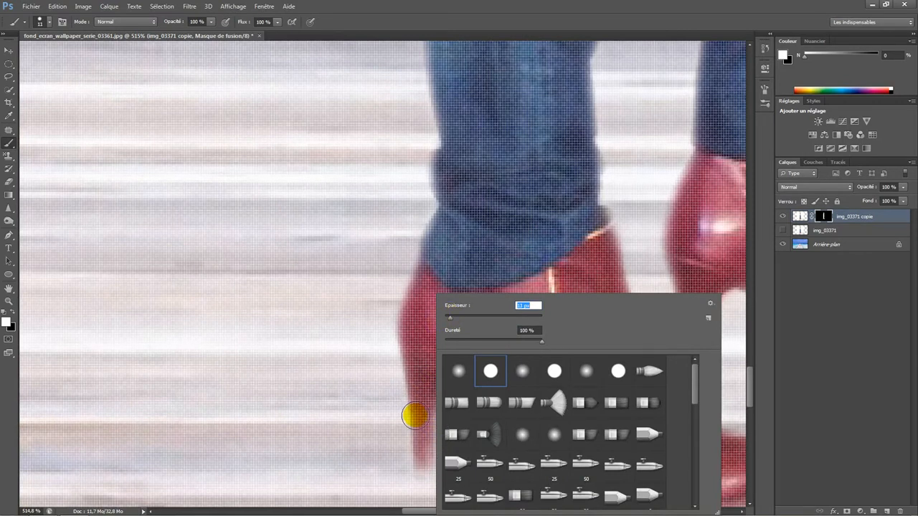
{"action": "left_click", "coordinate": [422, 445]}
{"action": "mouse_move", "coordinate": [425, 456]}
{"action": "left_mouse_down"}
{"action": "mouse_move", "coordinate": [426, 467]}
{"action": "mouse_move", "coordinate": [423, 387]}
{"action": "mouse_move", "coordinate": [428, 442]}
{"action": "left_mouse_up"}
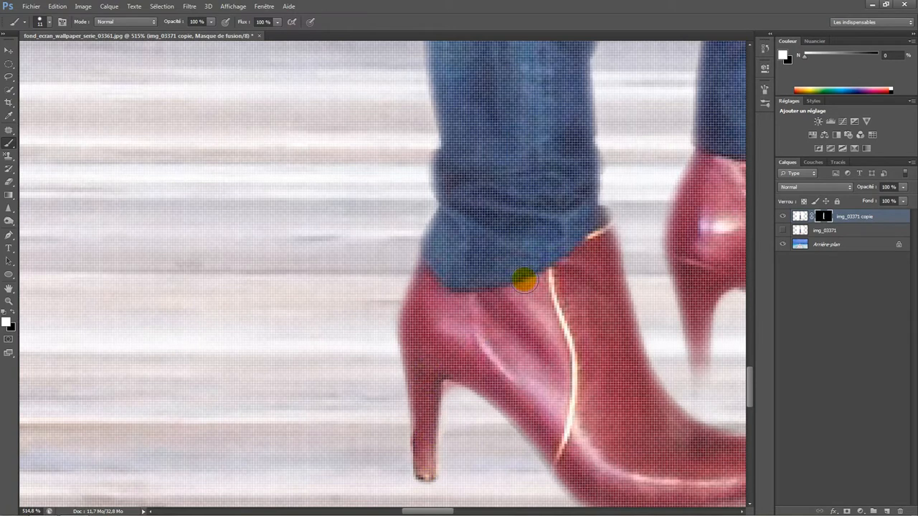
Paint white on the mask along the rear boot's heel to restore its faded tip
{"action": "scroll", "coordinate": [541, 280], "scroll_direction": "down", "scroll_amount": 2}
{"action": "left_click_drag", "start_coordinate": [647, 334], "coordinate": [645, 349]}
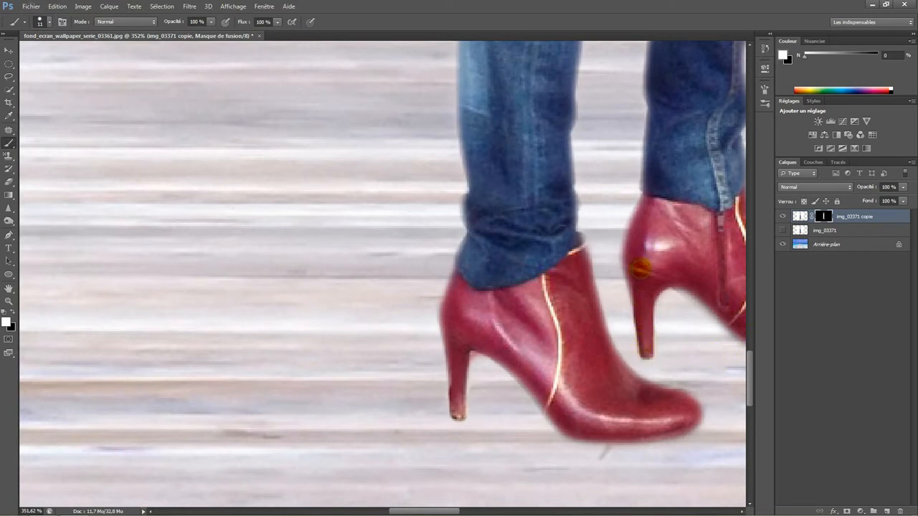
{"action": "scroll", "coordinate": [662, 241], "scroll_direction": "down", "scroll_amount": 10}
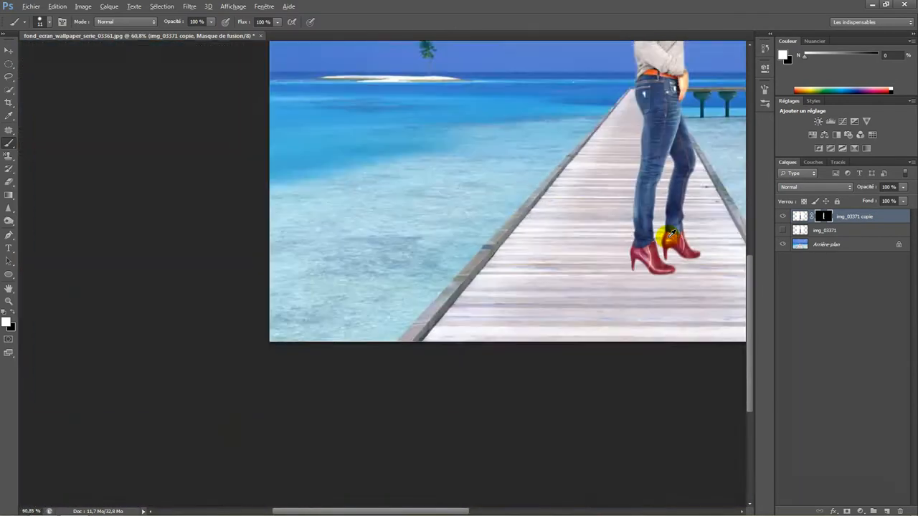
Paint black on the mask along the front of the woman's neck to remove the pale fringe
{"action": "scroll", "coordinate": [402, 195], "scroll_direction": "up", "scroll_amount": 5}
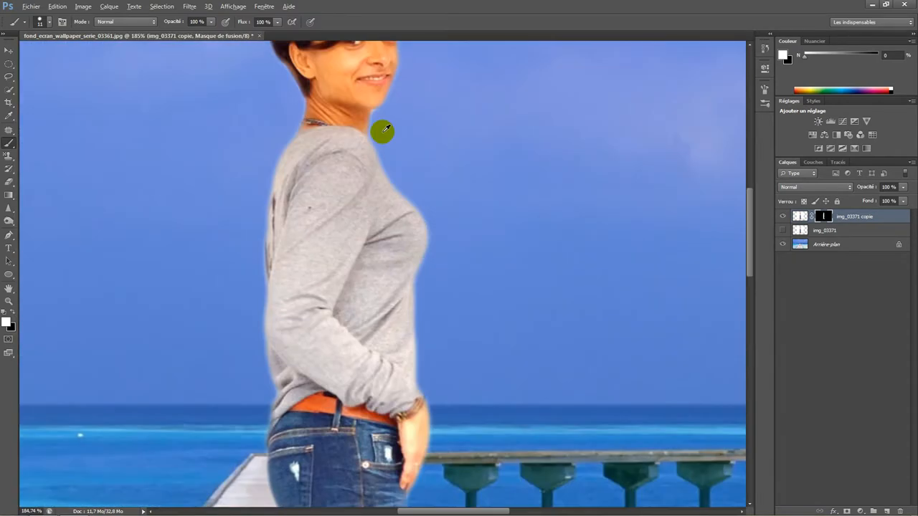
{"action": "scroll", "coordinate": [385, 130], "scroll_direction": "up", "scroll_amount": 6}
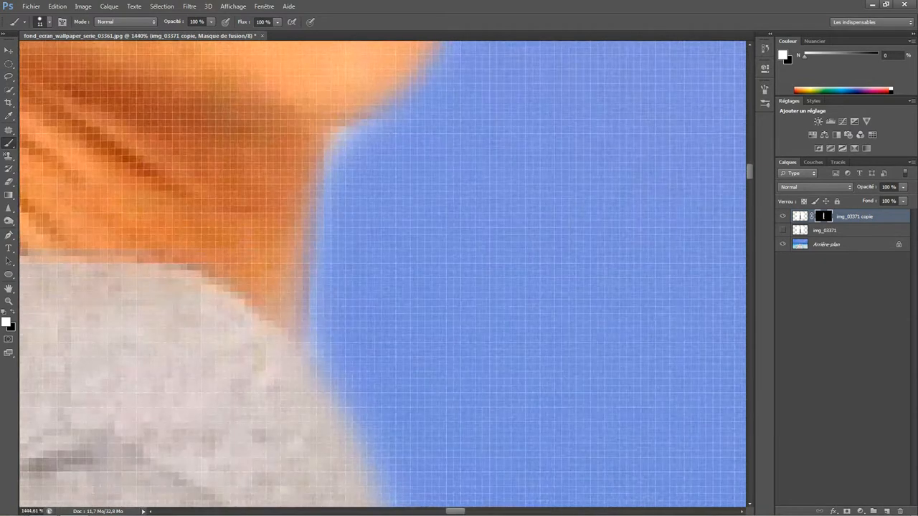
{"action": "left_click", "coordinate": [13, 318]}
{"action": "mouse_move", "coordinate": [397, 124]}
{"action": "left_mouse_down"}
{"action": "mouse_move", "coordinate": [346, 145]}
{"action": "mouse_move", "coordinate": [400, 185]}
{"action": "mouse_move", "coordinate": [366, 235]}
{"action": "mouse_move", "coordinate": [356, 321]}
{"action": "left_mouse_up"}
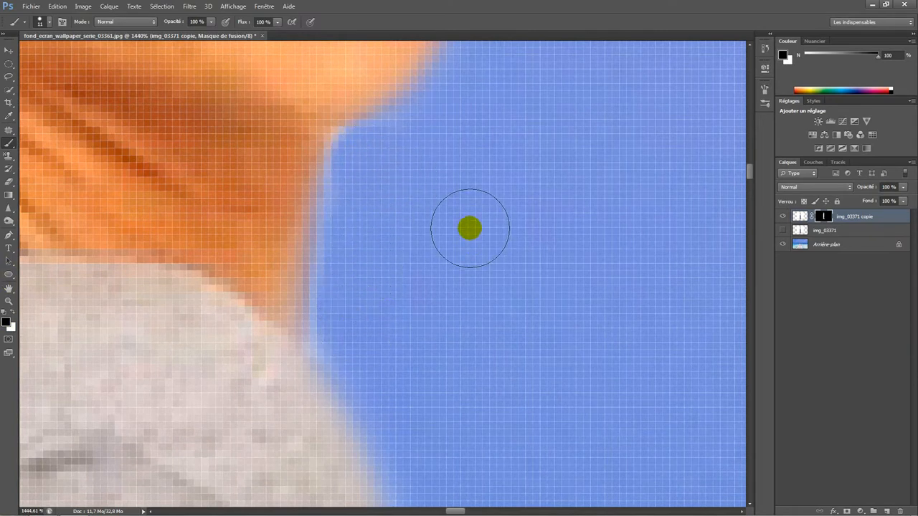
{"action": "scroll", "coordinate": [469, 232], "scroll_direction": "down", "scroll_amount": 10}
{"action": "scroll", "coordinate": [554, 184], "scroll_direction": "down", "scroll_amount": 4}
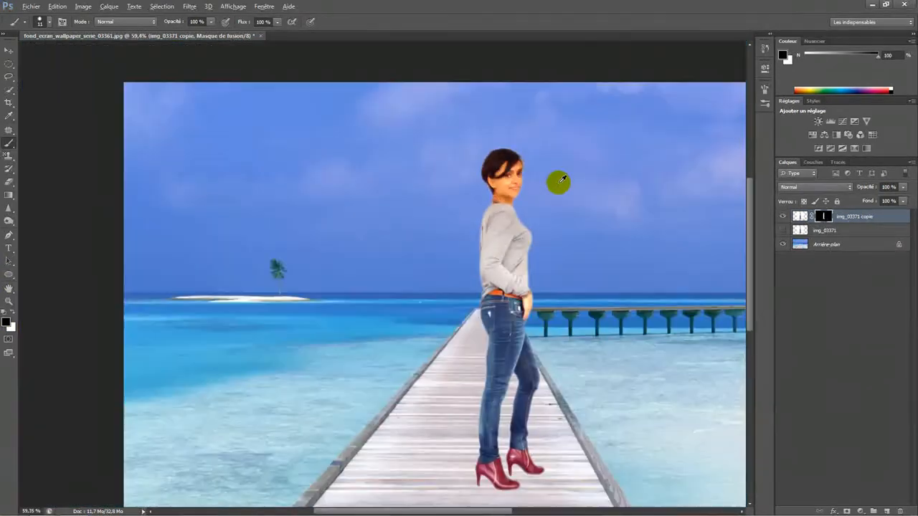
Move the cut-out woman from the middle of the pier to its left edge in the foreground
{"action": "scroll", "coordinate": [559, 183], "scroll_direction": "up", "scroll_amount": 2}
{"action": "scroll", "coordinate": [518, 192], "scroll_direction": "up", "scroll_amount": 2}
{"action": "scroll", "coordinate": [459, 183], "scroll_direction": "down", "scroll_amount": 2}
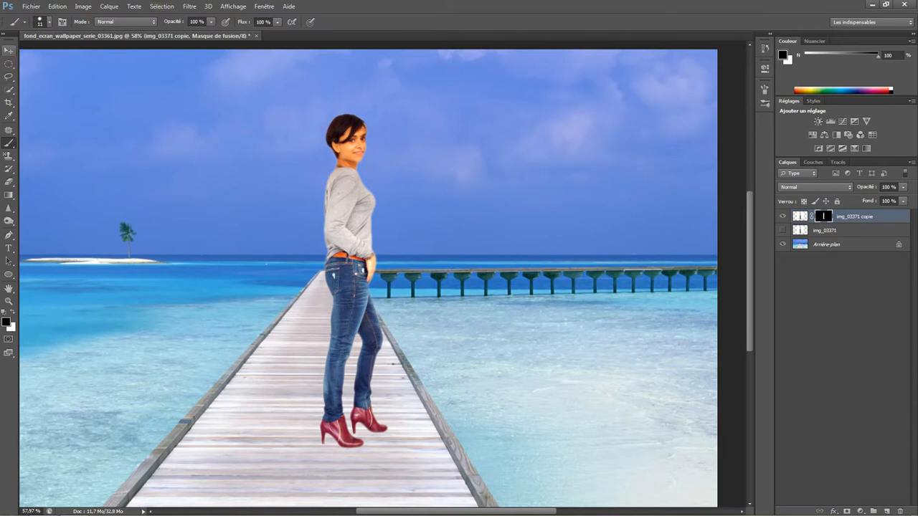
{"action": "left_click", "coordinate": [9, 53]}
{"action": "left_click_drag", "start_coordinate": [332, 272], "coordinate": [176, 333]}
Place the chien-34 image into the document as a new layer at 100 % size
{"action": "left_click", "coordinate": [50, 7]}
{"action": "mouse_move", "coordinate": [30, 7]}
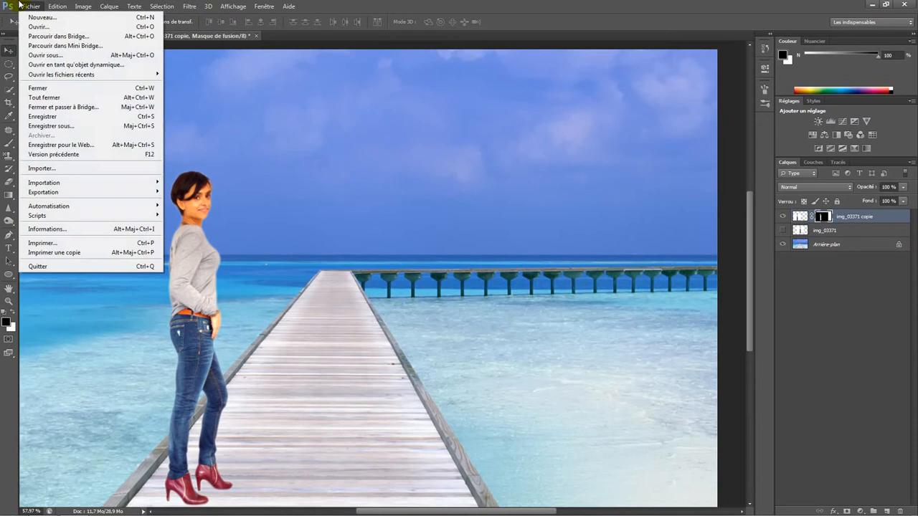
{"action": "left_click", "coordinate": [43, 168]}
{"action": "double_click", "coordinate": [494, 157]}
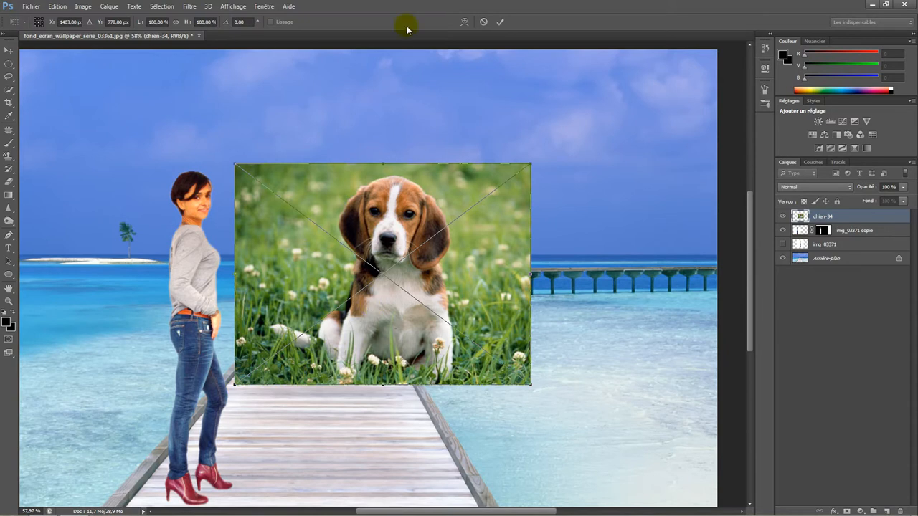
{"action": "left_click", "coordinate": [500, 24]}
Commit the placed dog image and choose the Quick Selection tool for cutting out the dog
{"action": "left_click", "coordinate": [11, 90]}
{"action": "right_click", "coordinate": [9, 94]}
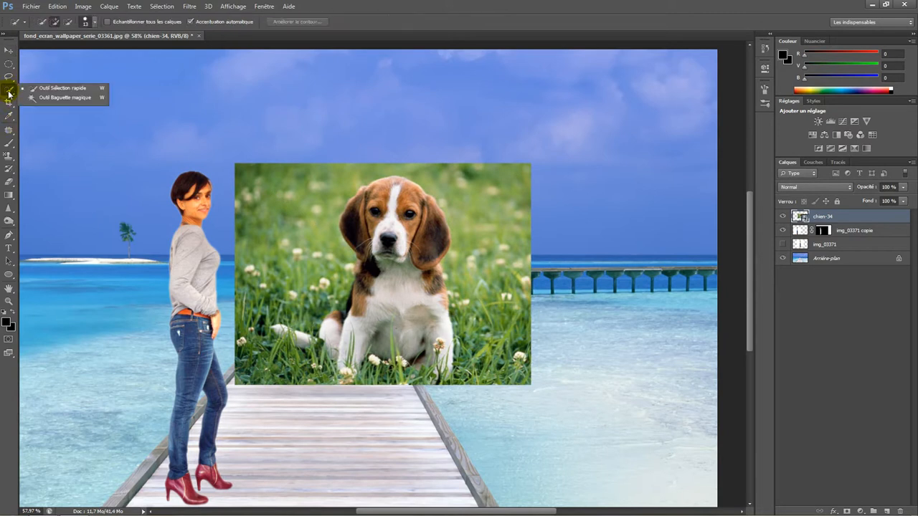
{"action": "left_click", "coordinate": [26, 88]}
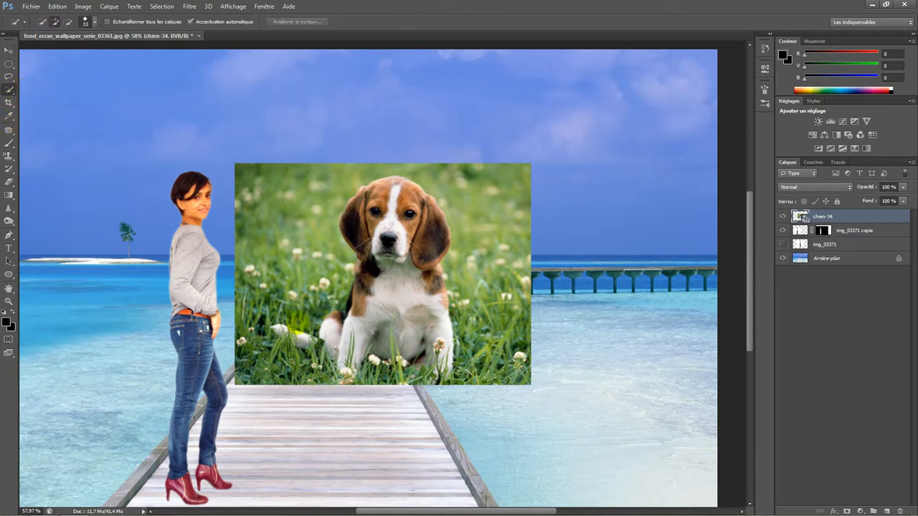
{"action": "scroll", "coordinate": [440, 284], "scroll_direction": "up", "scroll_amount": 2}
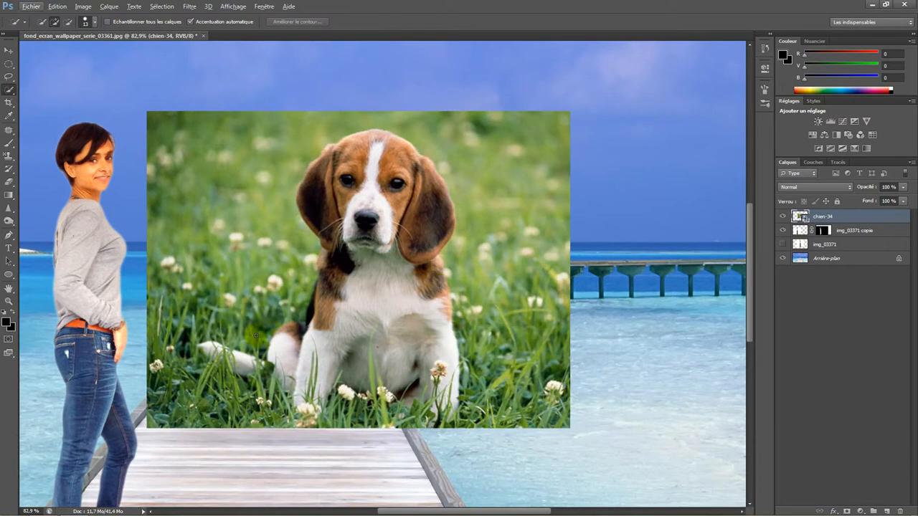
Try selecting the grass around the dog with Color Range at tolerance 200, sampling its green, and discard the selection
{"action": "left_click", "coordinate": [189, 7]}
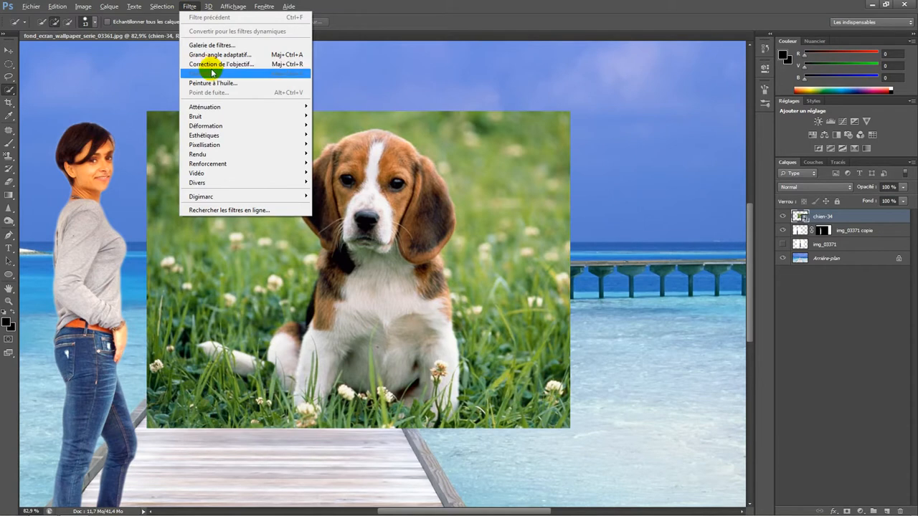
{"action": "mouse_move", "coordinate": [167, 5]}
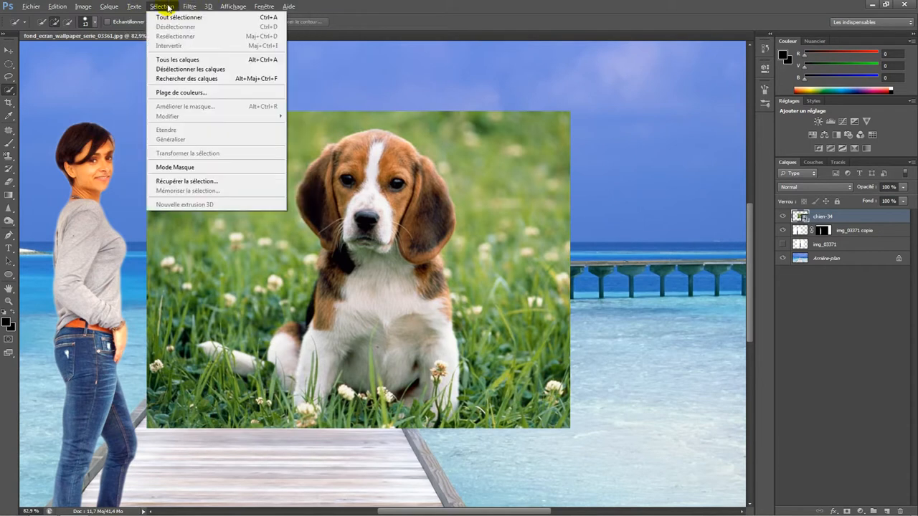
{"action": "left_click", "coordinate": [181, 91]}
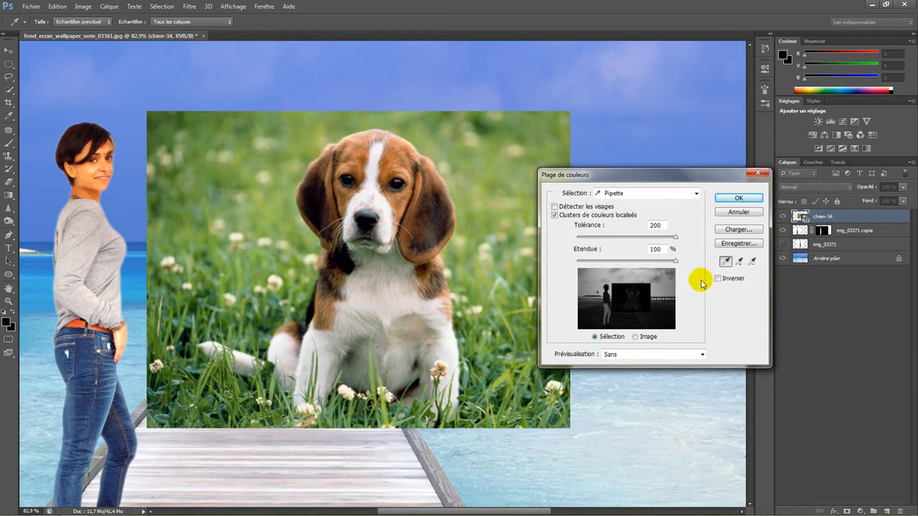
{"action": "left_click", "coordinate": [626, 304]}
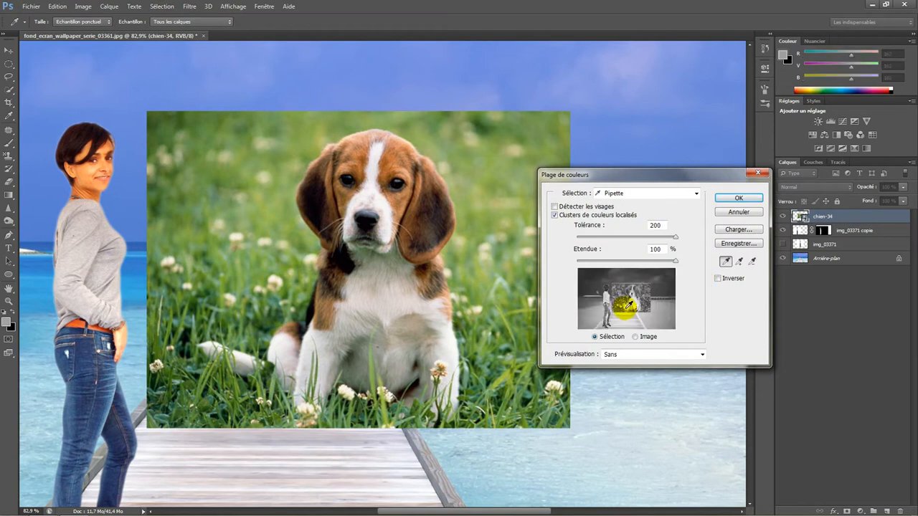
{"action": "left_click", "coordinate": [493, 200]}
{"action": "left_click_drag", "start_coordinate": [494, 210], "coordinate": [517, 130]}
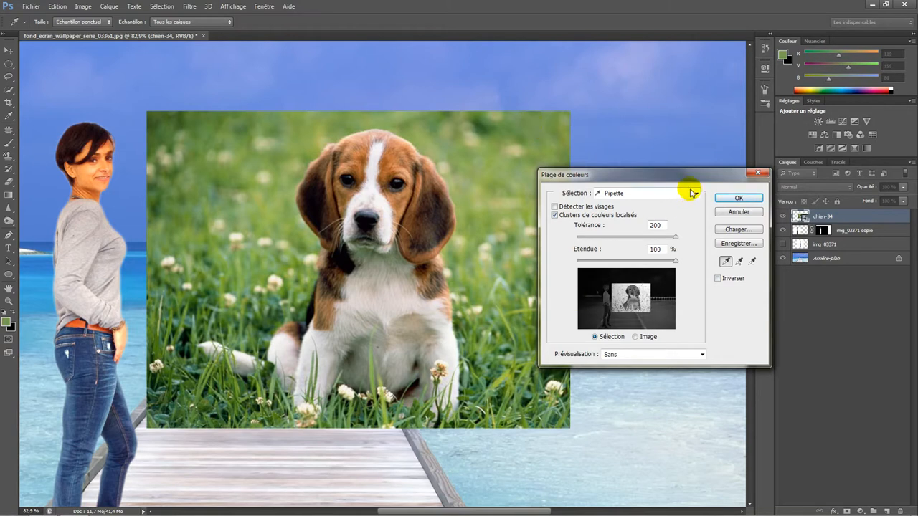
{"action": "left_click", "coordinate": [724, 198]}
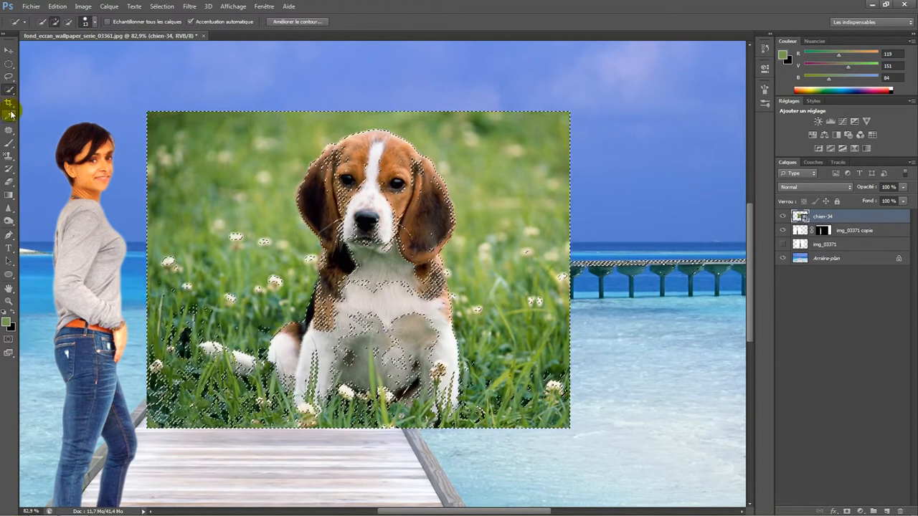
{"action": "right_click", "coordinate": [11, 88]}
{"action": "left_click", "coordinate": [11, 89]}
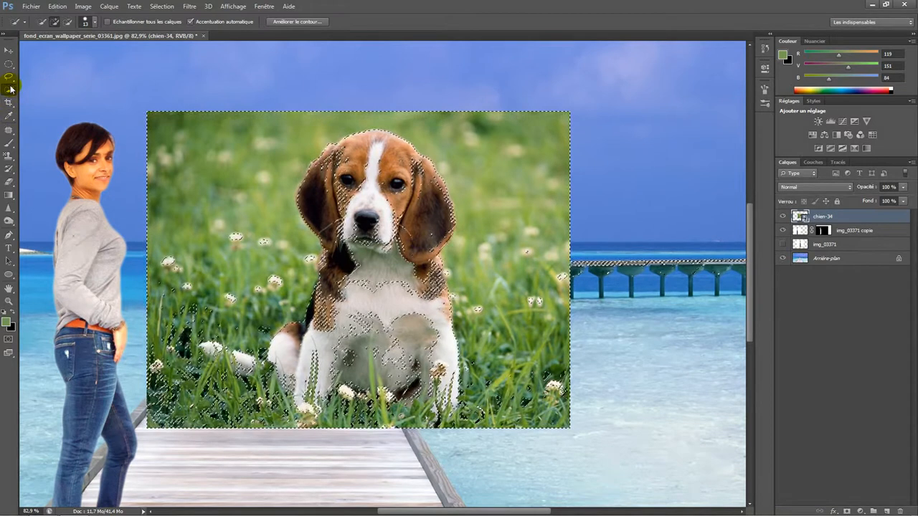
{"action": "key", "text": "ctrl+d"}
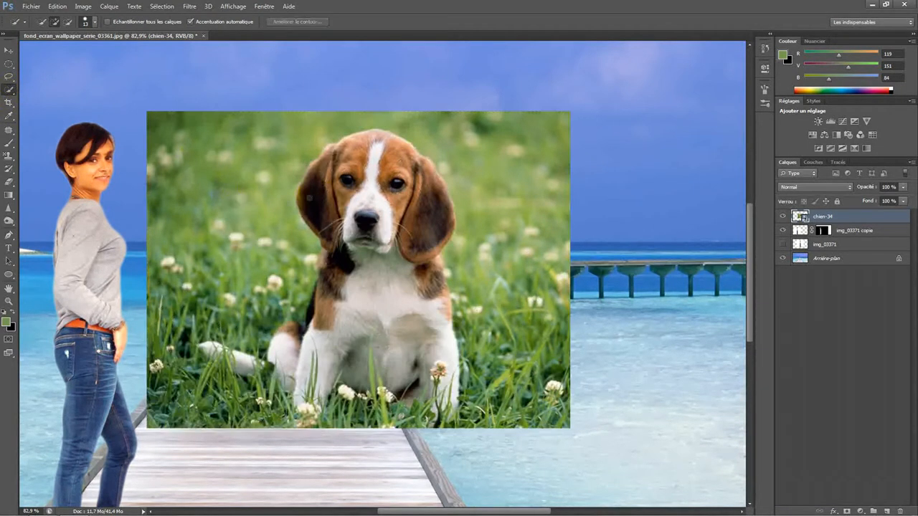
Quick-select the dog's head, ears, body and tail on chien-34, and subtract the grass behind its back
{"action": "mouse_move", "coordinate": [378, 220]}
{"action": "left_mouse_down"}
{"action": "mouse_move", "coordinate": [384, 273]}
{"action": "mouse_move", "coordinate": [431, 366]}
{"action": "mouse_move", "coordinate": [393, 353]}
{"action": "mouse_move", "coordinate": [247, 373]}
{"action": "mouse_move", "coordinate": [207, 348]}
{"action": "mouse_move", "coordinate": [279, 358]}
{"action": "mouse_move", "coordinate": [293, 335]}
{"action": "left_mouse_up"}
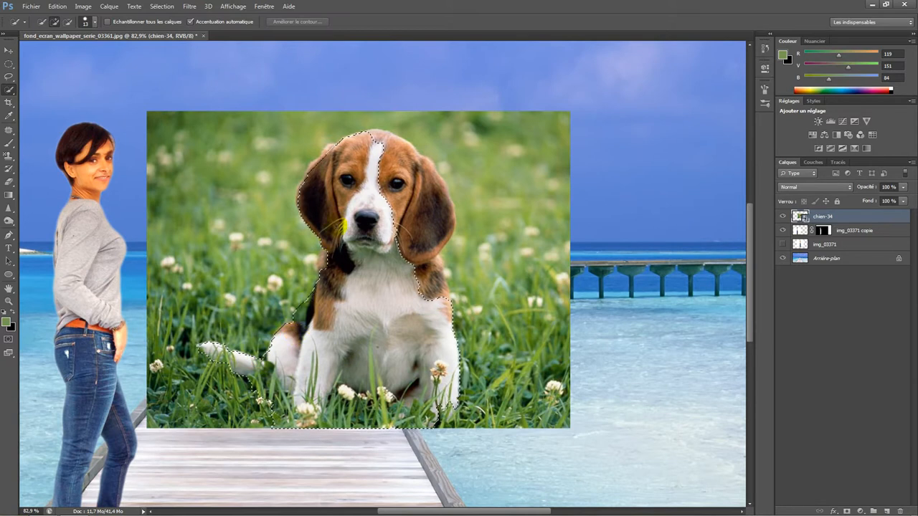
{"action": "mouse_move", "coordinate": [322, 147]}
{"action": "left_mouse_down"}
{"action": "mouse_move", "coordinate": [369, 142]}
{"action": "mouse_move", "coordinate": [382, 167]}
{"action": "mouse_move", "coordinate": [376, 252]}
{"action": "mouse_move", "coordinate": [397, 222]}
{"action": "mouse_move", "coordinate": [407, 266]}
{"action": "mouse_move", "coordinate": [426, 227]}
{"action": "mouse_move", "coordinate": [430, 372]}
{"action": "mouse_move", "coordinate": [418, 408]}
{"action": "mouse_move", "coordinate": [364, 434]}
{"action": "mouse_move", "coordinate": [285, 331]}
{"action": "left_mouse_up"}
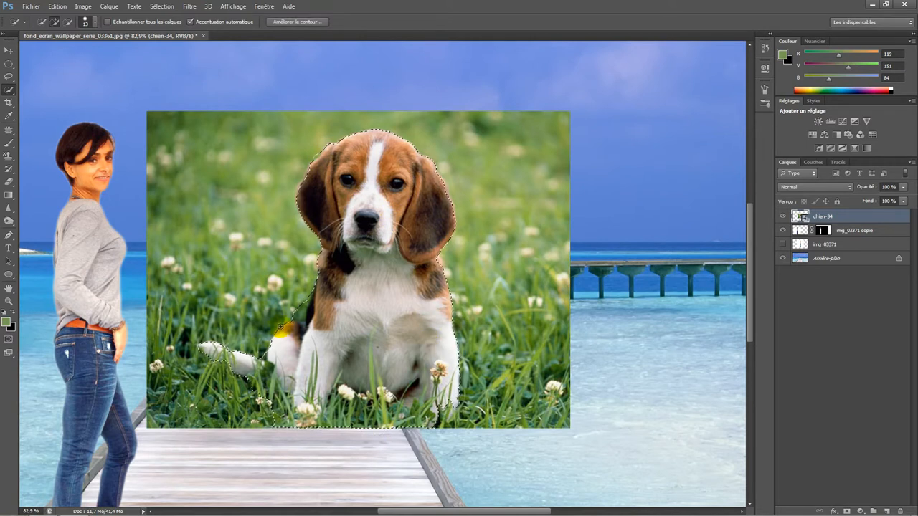
{"action": "scroll", "coordinate": [284, 328], "scroll_direction": "up", "scroll_amount": 3}
{"action": "left_click", "coordinate": [297, 303], "text": "alt"}
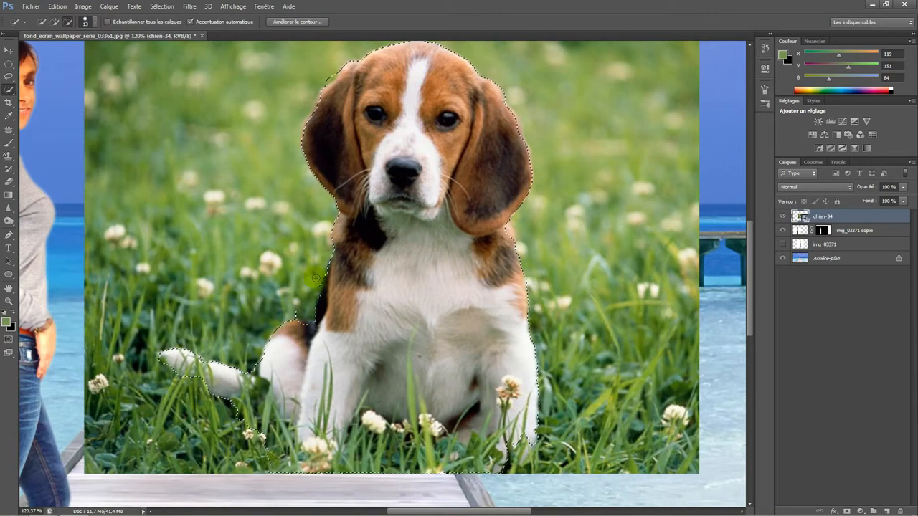
{"action": "left_click", "coordinate": [55, 22]}
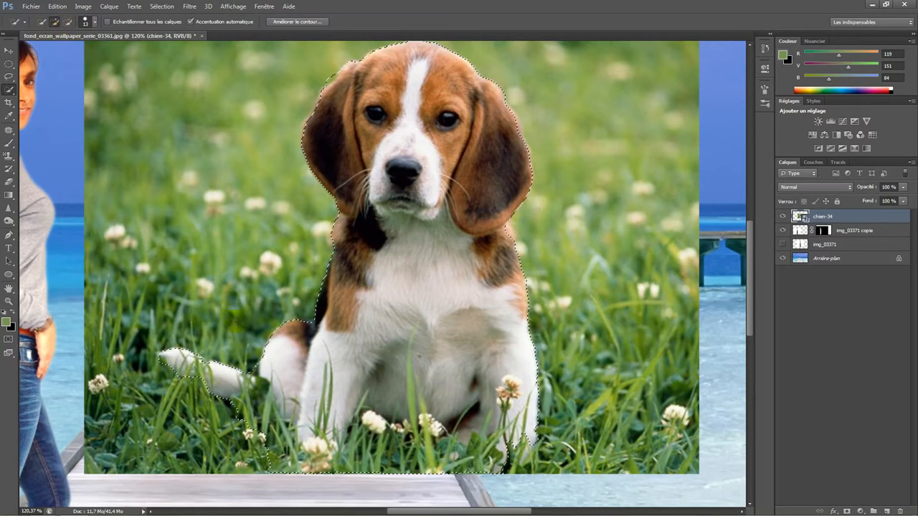
Subtract the grass under the dog's belly and between its tail and front leg, keeping the tail selected
{"action": "scroll", "coordinate": [304, 316], "scroll_direction": "down", "scroll_amount": 1}
{"action": "mouse_move", "coordinate": [367, 391]}
{"action": "left_mouse_down"}
{"action": "mouse_move", "coordinate": [354, 414]}
{"action": "mouse_move", "coordinate": [331, 452]}
{"action": "mouse_move", "coordinate": [357, 389]}
{"action": "mouse_move", "coordinate": [351, 441]}
{"action": "left_mouse_up"}
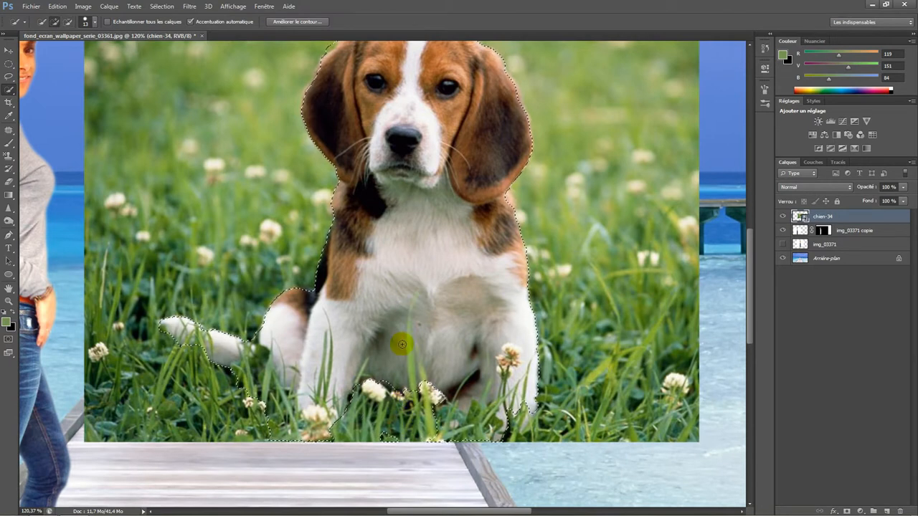
{"action": "left_click", "coordinate": [284, 375], "text": "alt"}
{"action": "left_click_drag", "start_coordinate": [249, 362], "coordinate": [236, 381]}
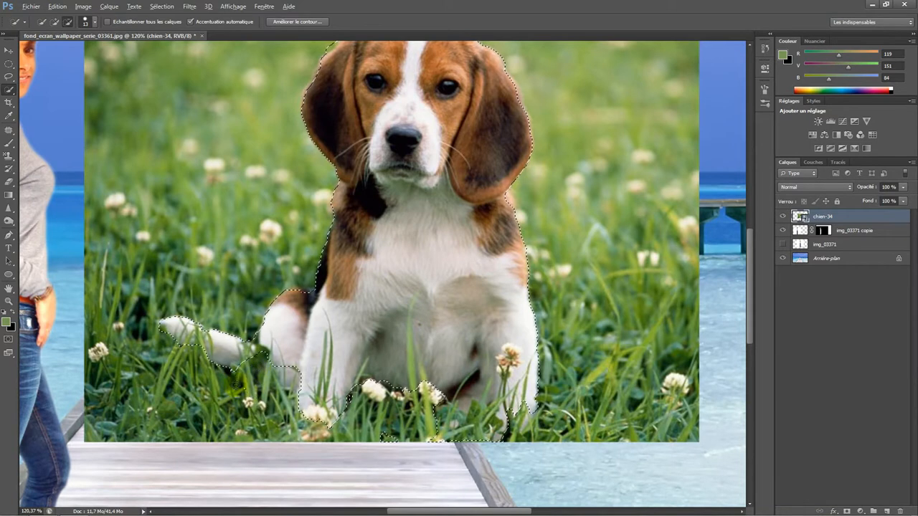
{"action": "left_click", "coordinate": [223, 346]}
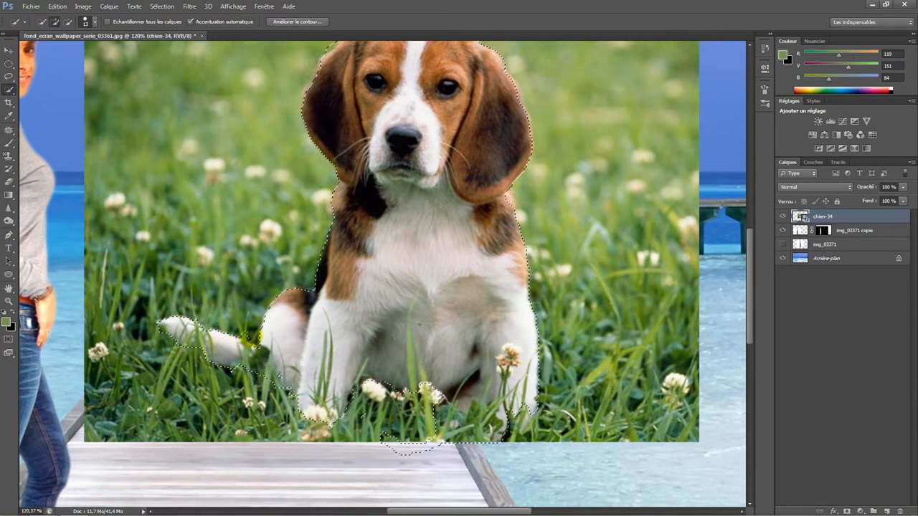
Subtract the remaining grass between the dog's front paws down to the photo's lower edge
{"action": "left_click", "coordinate": [381, 392], "text": "alt"}
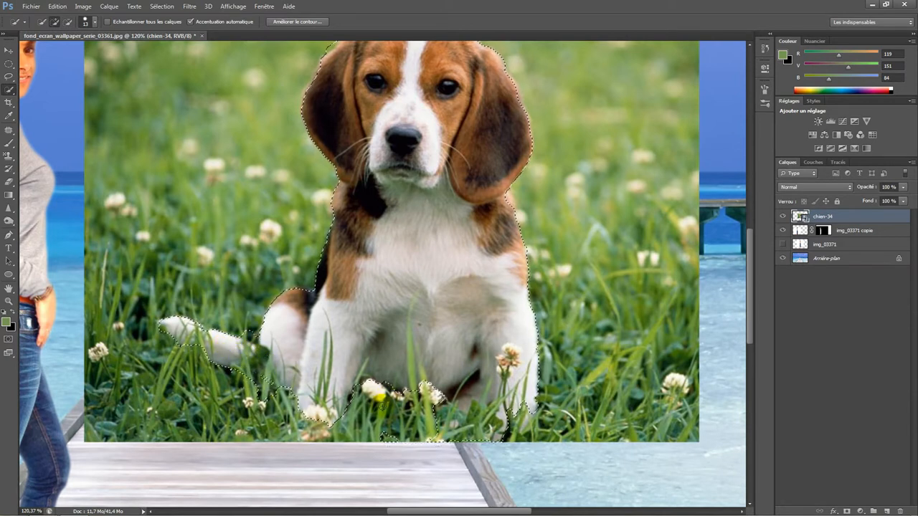
{"action": "left_click", "coordinate": [454, 423], "text": "alt"}
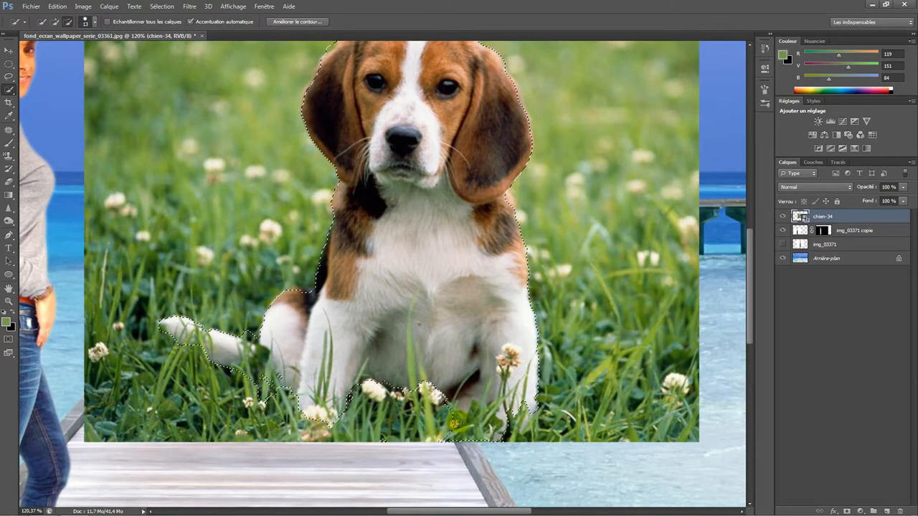
{"action": "left_click", "coordinate": [440, 438], "text": "alt"}
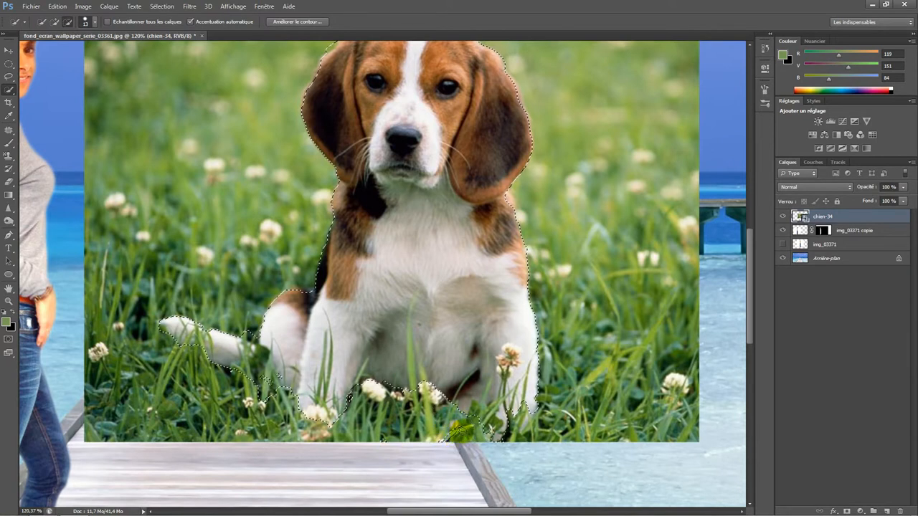
{"action": "mouse_move", "coordinate": [454, 434]}
{"action": "left_mouse_down"}
{"action": "mouse_move", "coordinate": [417, 444]}
{"action": "mouse_move", "coordinate": [444, 435]}
{"action": "mouse_move", "coordinate": [412, 443]}
{"action": "mouse_move", "coordinate": [356, 435]}
{"action": "left_mouse_up"}
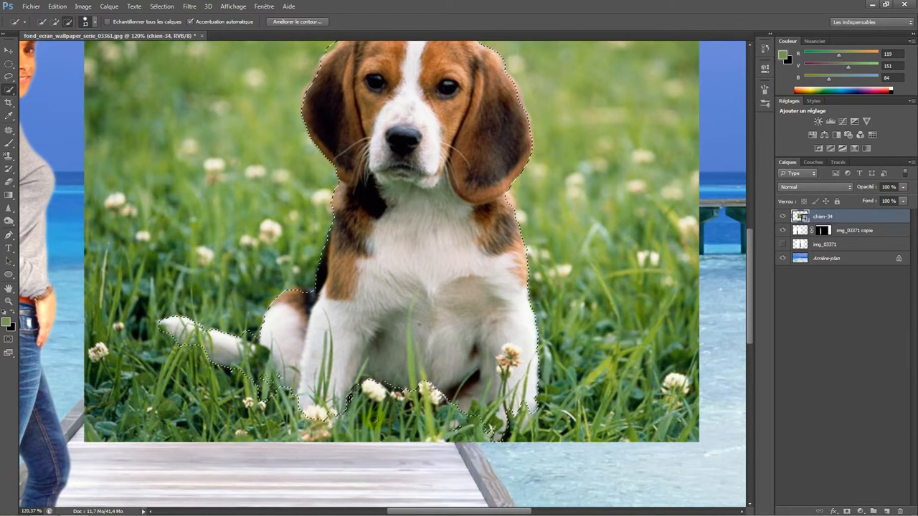
Start Refine Edge on the dog selection and brush the refinement around the fur outline at brush size 86
{"action": "scroll", "coordinate": [409, 375], "scroll_direction": "up", "scroll_amount": 3}
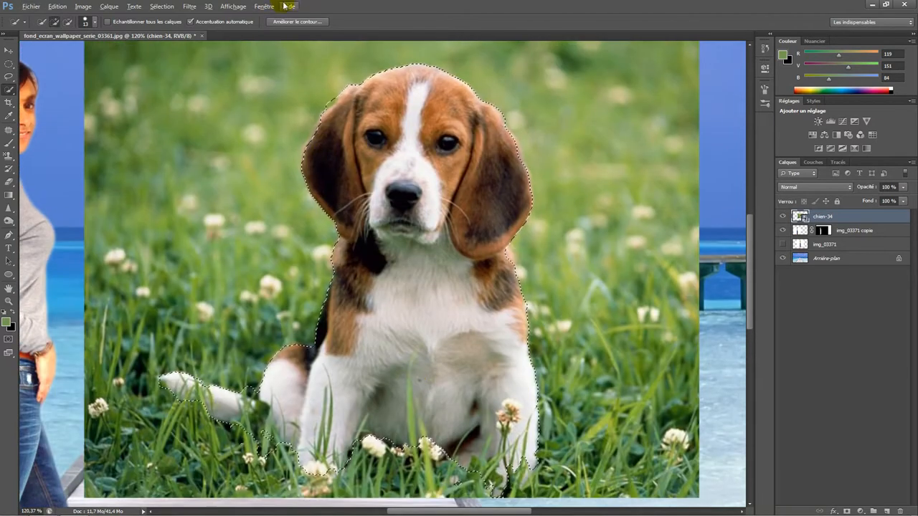
{"action": "left_click", "coordinate": [302, 22]}
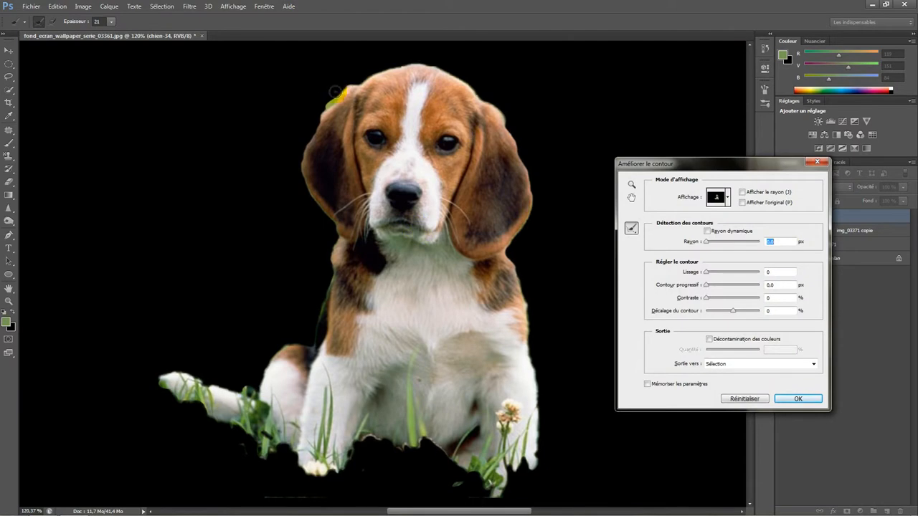
{"action": "mouse_move", "coordinate": [335, 92]}
{"action": "left_mouse_down"}
{"action": "mouse_move", "coordinate": [308, 122]}
{"action": "mouse_move", "coordinate": [344, 143]}
{"action": "mouse_move", "coordinate": [331, 148]}
{"action": "mouse_move", "coordinate": [381, 127]}
{"action": "mouse_move", "coordinate": [360, 125]}
{"action": "mouse_move", "coordinate": [352, 92]}
{"action": "mouse_move", "coordinate": [320, 123]}
{"action": "mouse_move", "coordinate": [298, 182]}
{"action": "mouse_move", "coordinate": [304, 236]}
{"action": "left_mouse_up"}
{"action": "mouse_move", "coordinate": [366, 115]}
{"action": "left_mouse_down"}
{"action": "mouse_move", "coordinate": [364, 78]}
{"action": "mouse_move", "coordinate": [328, 78]}
{"action": "mouse_move", "coordinate": [266, 172]}
{"action": "mouse_move", "coordinate": [295, 214]}
{"action": "left_mouse_up"}
{"action": "key", "text": "alt"}
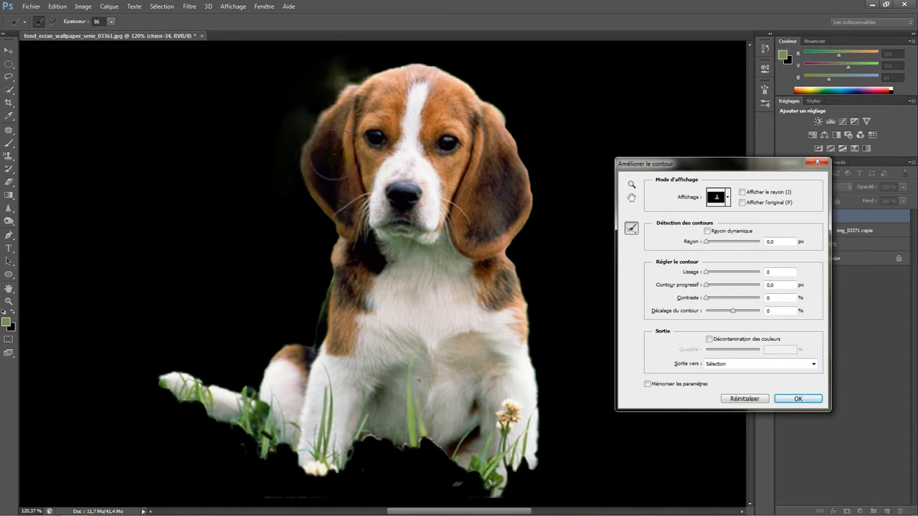
{"action": "mouse_move", "coordinate": [328, 147]}
{"action": "left_mouse_down"}
{"action": "mouse_move", "coordinate": [361, 111]}
{"action": "mouse_move", "coordinate": [374, 65]}
{"action": "mouse_move", "coordinate": [319, 121]}
{"action": "mouse_move", "coordinate": [291, 228]}
{"action": "left_mouse_up"}
{"action": "mouse_move", "coordinate": [336, 103]}
{"action": "left_mouse_down"}
{"action": "mouse_move", "coordinate": [294, 167]}
{"action": "mouse_move", "coordinate": [316, 241]}
{"action": "mouse_move", "coordinate": [307, 341]}
{"action": "mouse_move", "coordinate": [281, 346]}
{"action": "mouse_move", "coordinate": [251, 386]}
{"action": "mouse_move", "coordinate": [182, 367]}
{"action": "mouse_move", "coordinate": [166, 394]}
{"action": "mouse_move", "coordinate": [227, 423]}
{"action": "left_mouse_up"}
{"action": "mouse_move", "coordinate": [273, 445]}
{"action": "left_mouse_down"}
{"action": "mouse_move", "coordinate": [346, 475]}
{"action": "mouse_move", "coordinate": [366, 439]}
{"action": "mouse_move", "coordinate": [378, 459]}
{"action": "mouse_move", "coordinate": [460, 466]}
{"action": "mouse_move", "coordinate": [503, 494]}
{"action": "mouse_move", "coordinate": [533, 458]}
{"action": "mouse_move", "coordinate": [531, 301]}
{"action": "mouse_move", "coordinate": [512, 228]}
{"action": "mouse_move", "coordinate": [526, 174]}
{"action": "mouse_move", "coordinate": [490, 106]}
{"action": "mouse_move", "coordinate": [436, 62]}
{"action": "mouse_move", "coordinate": [397, 56]}
{"action": "mouse_move", "coordinate": [308, 104]}
{"action": "left_mouse_up"}
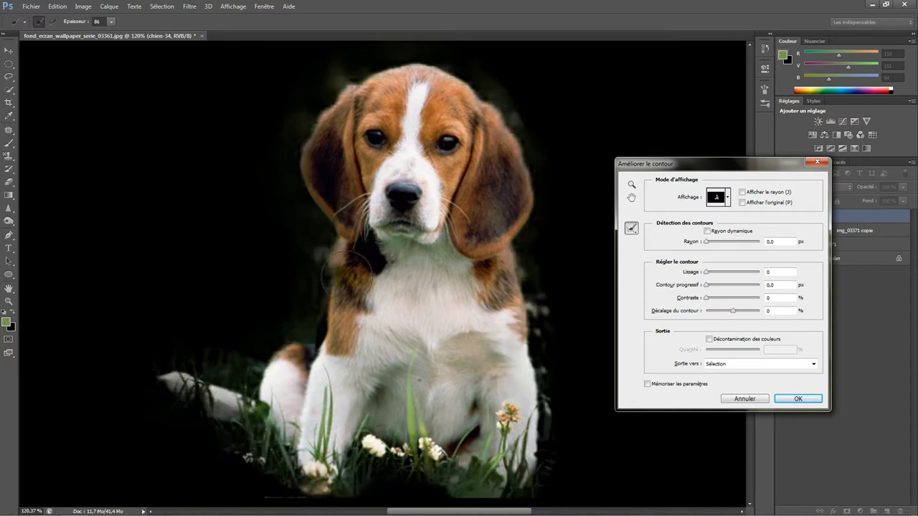
{"action": "mouse_move", "coordinate": [395, 218]}
{"action": "left_mouse_down"}
{"action": "mouse_move", "coordinate": [365, 311]}
{"action": "mouse_move", "coordinate": [357, 401]}
{"action": "left_mouse_up"}
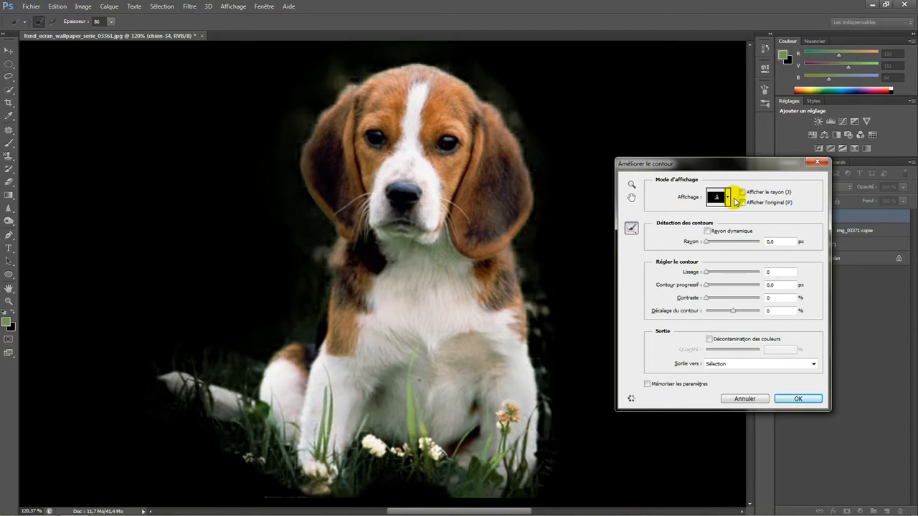
Preview the selection as an overlay and rework its edge along the tail and the grass beside the front paw
{"action": "left_click", "coordinate": [717, 196]}
{"action": "left_click", "coordinate": [673, 241]}
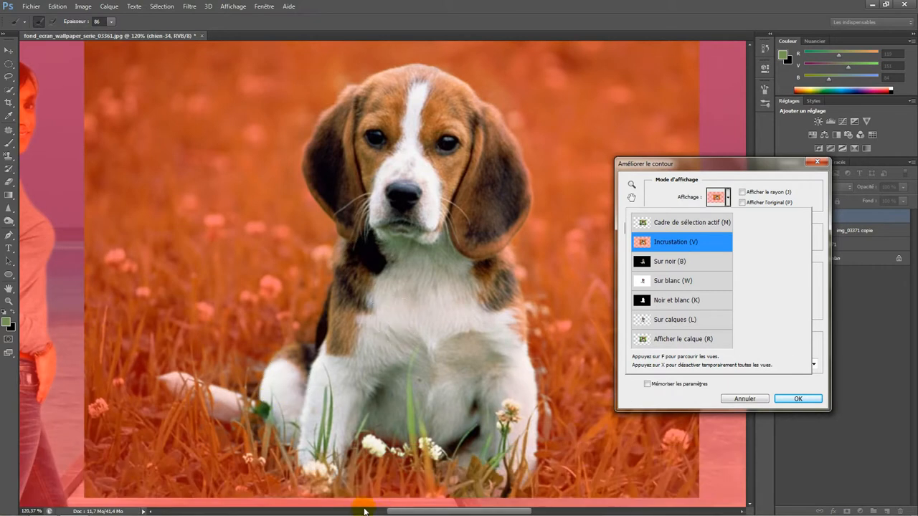
{"action": "mouse_move", "coordinate": [438, 464]}
{"action": "left_mouse_down"}
{"action": "mouse_move", "coordinate": [470, 476]}
{"action": "mouse_move", "coordinate": [483, 456]}
{"action": "left_mouse_up"}
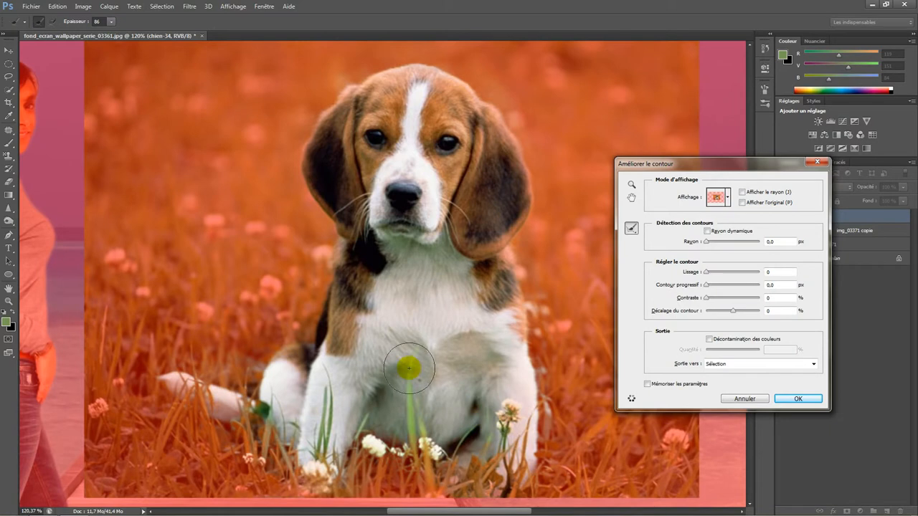
{"action": "mouse_move", "coordinate": [251, 405]}
{"action": "left_mouse_down"}
{"action": "mouse_move", "coordinate": [176, 376]}
{"action": "mouse_move", "coordinate": [318, 383]}
{"action": "mouse_move", "coordinate": [307, 430]}
{"action": "mouse_move", "coordinate": [294, 441]}
{"action": "left_mouse_up"}
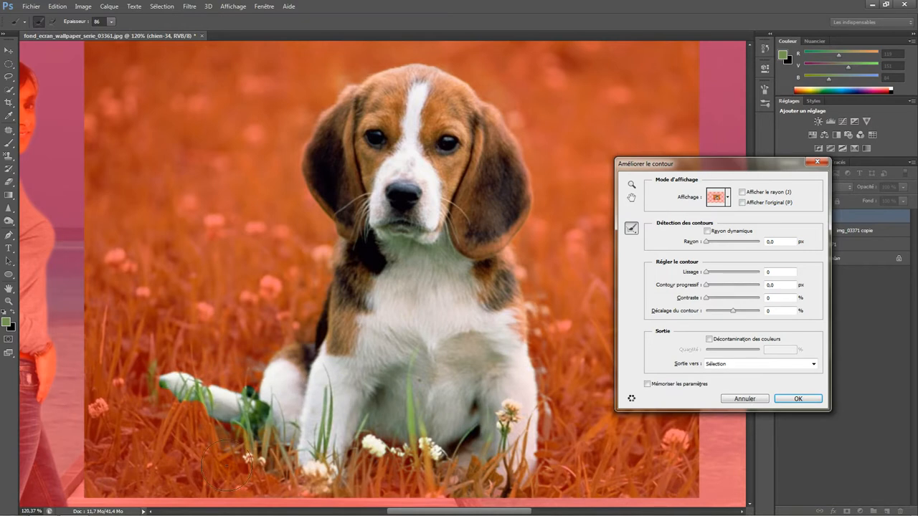
{"action": "mouse_move", "coordinate": [228, 457]}
{"action": "left_mouse_down"}
{"action": "mouse_move", "coordinate": [291, 470]}
{"action": "mouse_move", "coordinate": [283, 439]}
{"action": "left_mouse_up"}
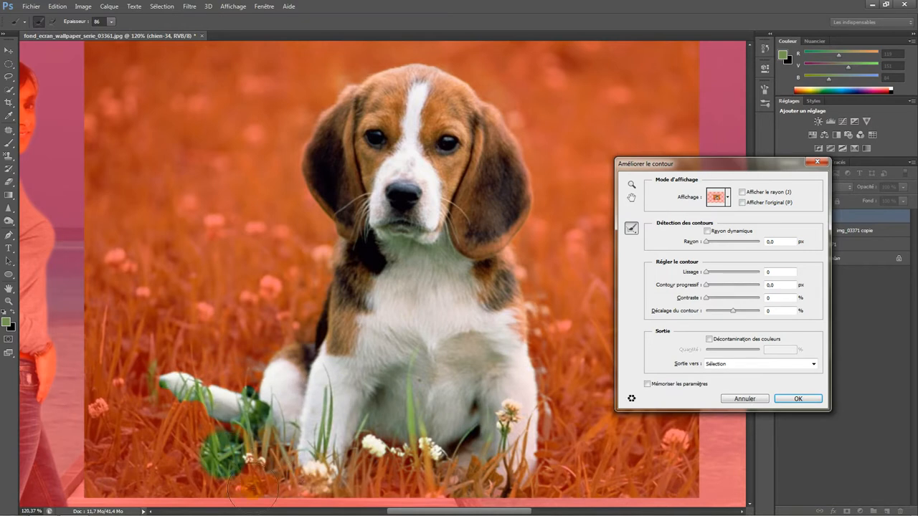
{"action": "left_click_drag", "start_coordinate": [223, 440], "coordinate": [306, 476]}
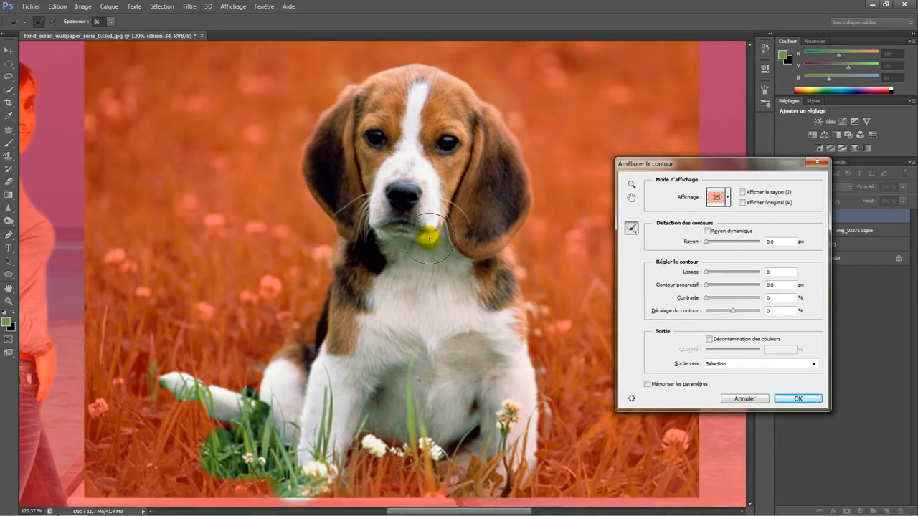
Output the refined selection as a layer mask on chien-34 and make that mask active for editing
{"action": "left_click", "coordinate": [740, 363]}
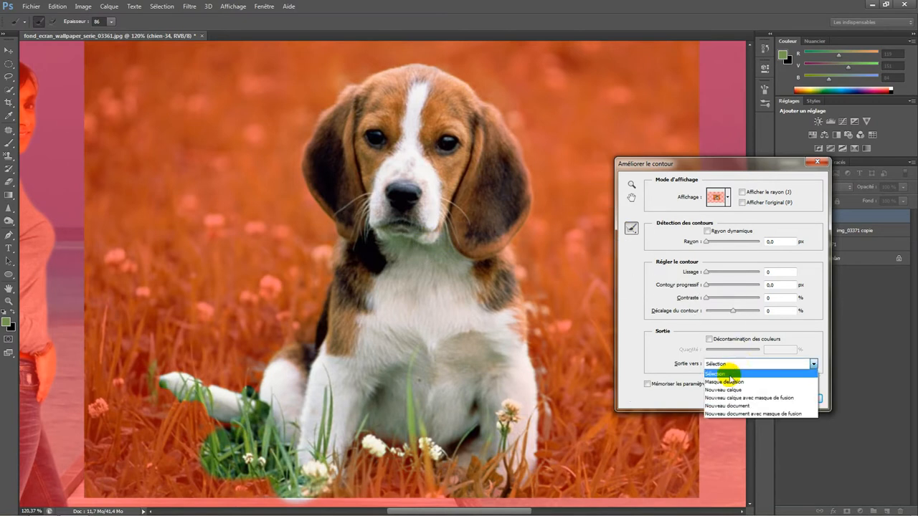
{"action": "left_click", "coordinate": [724, 382]}
{"action": "left_click", "coordinate": [789, 399]}
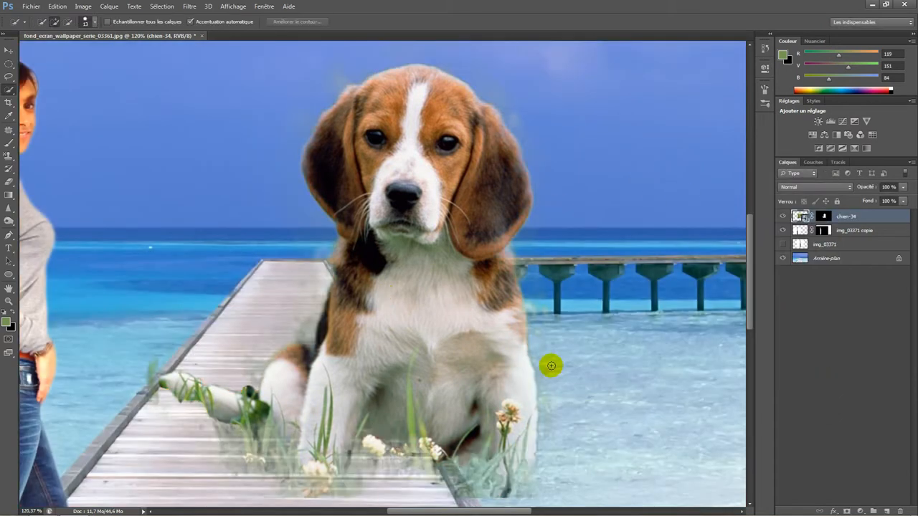
{"action": "left_click", "coordinate": [821, 216]}
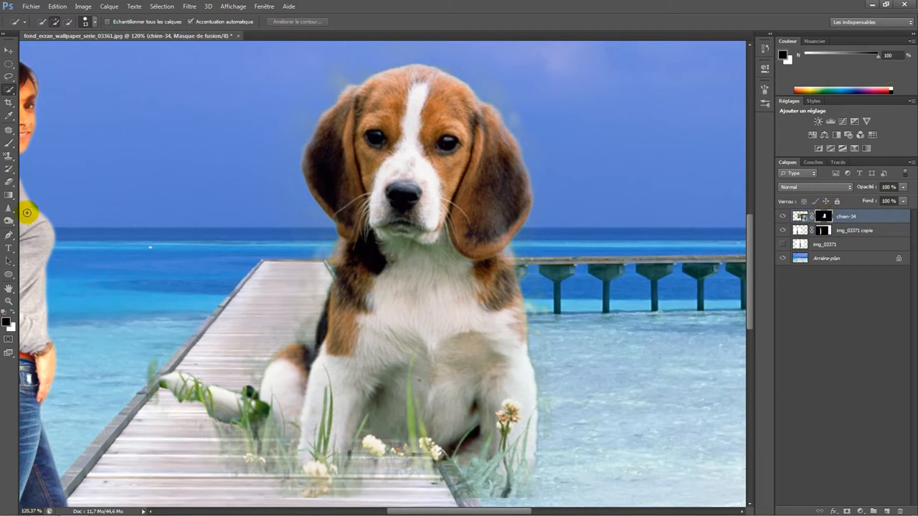
Paint white on the chien-34 mask with a 74 px hard brush to restore the dog's right side, paws and back
{"action": "key", "text": "x"}
{"action": "left_click", "coordinate": [10, 144]}
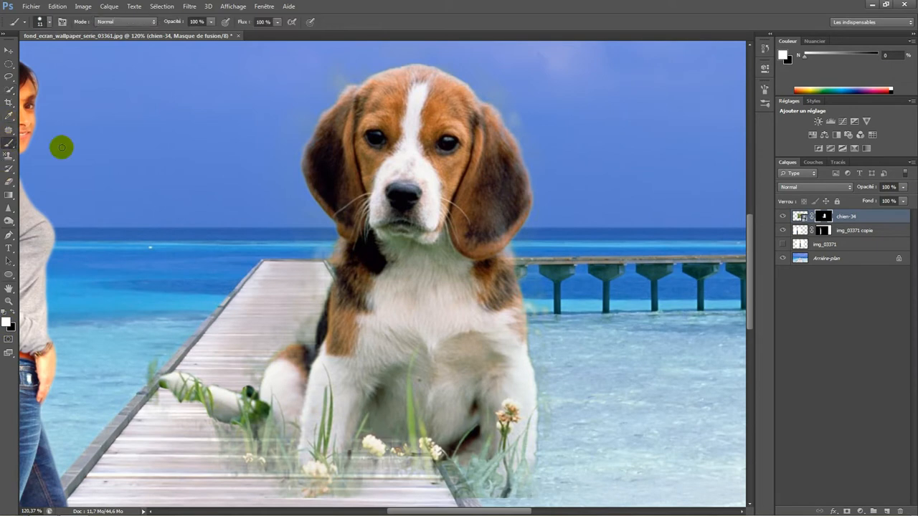
{"action": "right_click", "coordinate": [476, 186]}
{"action": "left_click_drag", "start_coordinate": [491, 204], "coordinate": [530, 204]}
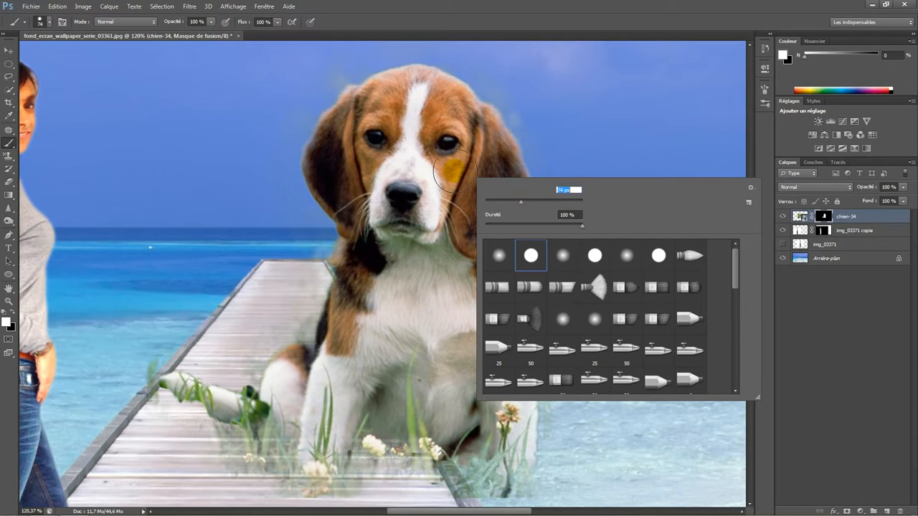
{"action": "left_click", "coordinate": [451, 170]}
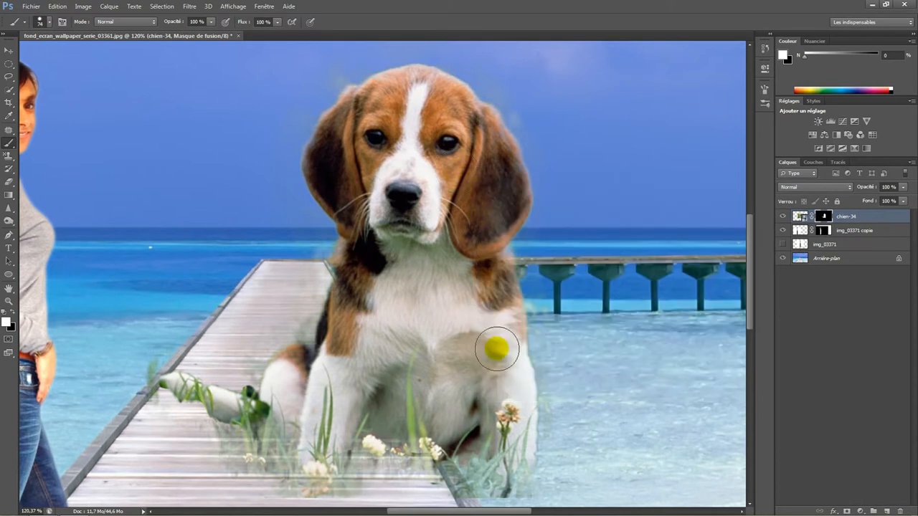
{"action": "mouse_move", "coordinate": [495, 403]}
{"action": "left_mouse_down"}
{"action": "mouse_move", "coordinate": [510, 463]}
{"action": "mouse_move", "coordinate": [499, 423]}
{"action": "mouse_move", "coordinate": [499, 474]}
{"action": "mouse_move", "coordinate": [473, 444]}
{"action": "left_mouse_up"}
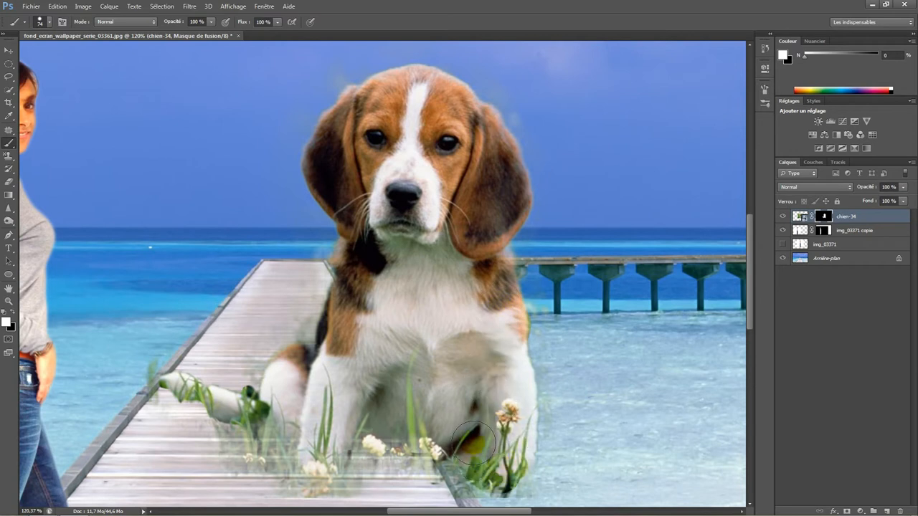
{"action": "mouse_move", "coordinate": [328, 426]}
{"action": "left_mouse_down"}
{"action": "mouse_move", "coordinate": [305, 477]}
{"action": "mouse_move", "coordinate": [312, 414]}
{"action": "mouse_move", "coordinate": [298, 426]}
{"action": "mouse_move", "coordinate": [280, 405]}
{"action": "mouse_move", "coordinate": [301, 362]}
{"action": "mouse_move", "coordinate": [355, 314]}
{"action": "mouse_move", "coordinate": [318, 348]}
{"action": "mouse_move", "coordinate": [352, 297]}
{"action": "mouse_move", "coordinate": [359, 263]}
{"action": "mouse_move", "coordinate": [310, 282]}
{"action": "mouse_move", "coordinate": [297, 323]}
{"action": "mouse_move", "coordinate": [281, 293]}
{"action": "left_mouse_up"}
Set black as the painting colour and examine the masked dog's fur edges, tail and grass around the paws
{"action": "key", "text": "x"}
{"action": "scroll", "coordinate": [153, 357], "scroll_direction": "up", "scroll_amount": 3}
{"action": "scroll", "coordinate": [215, 380], "scroll_direction": "up", "scroll_amount": 5}
{"action": "scroll", "coordinate": [240, 328], "scroll_direction": "down", "scroll_amount": 5}
{"action": "scroll", "coordinate": [225, 317], "scroll_direction": "up", "scroll_amount": 4}
{"action": "scroll", "coordinate": [225, 316], "scroll_direction": "down", "scroll_amount": 6}
{"action": "scroll", "coordinate": [455, 278], "scroll_direction": "up", "scroll_amount": 4}
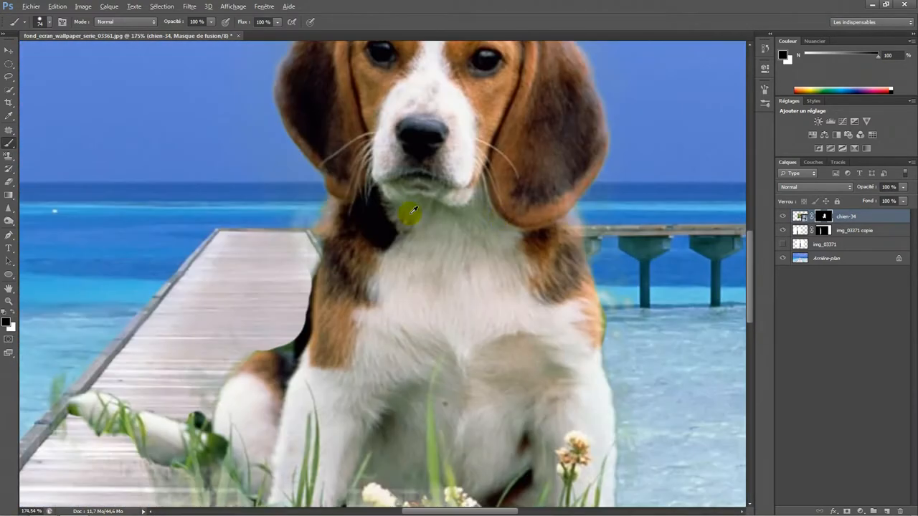
{"action": "scroll", "coordinate": [432, 311], "scroll_direction": "up", "scroll_amount": 2}
{"action": "scroll", "coordinate": [420, 239], "scroll_direction": "down", "scroll_amount": 4}
{"action": "scroll", "coordinate": [424, 237], "scroll_direction": "down", "scroll_amount": 2}
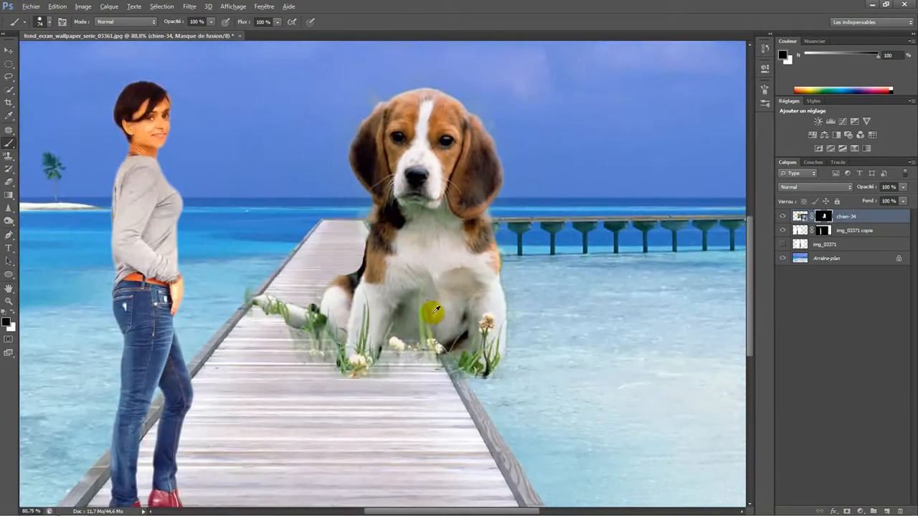
{"action": "scroll", "coordinate": [430, 312], "scroll_direction": "up", "scroll_amount": 3}
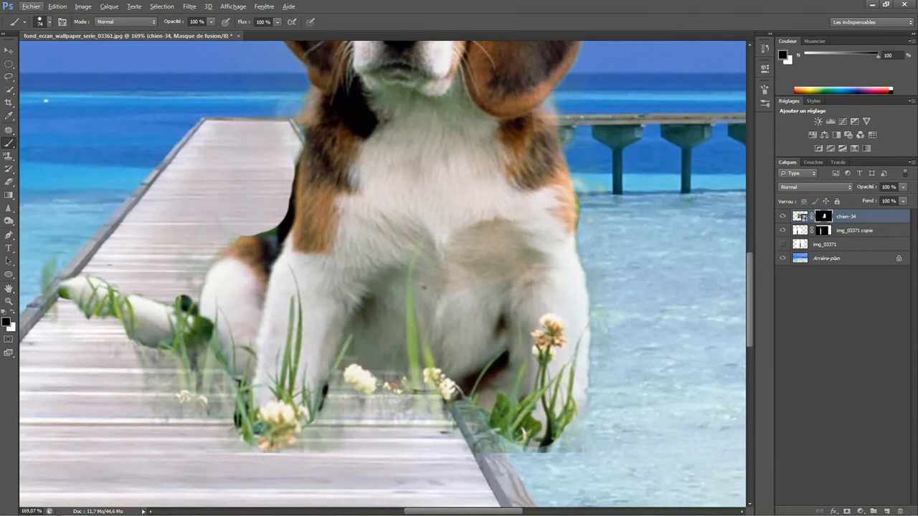
Lasso the tall grass blade over the dog's belly and try a Content-Aware fill on the active mask
{"action": "left_click", "coordinate": [8, 63]}
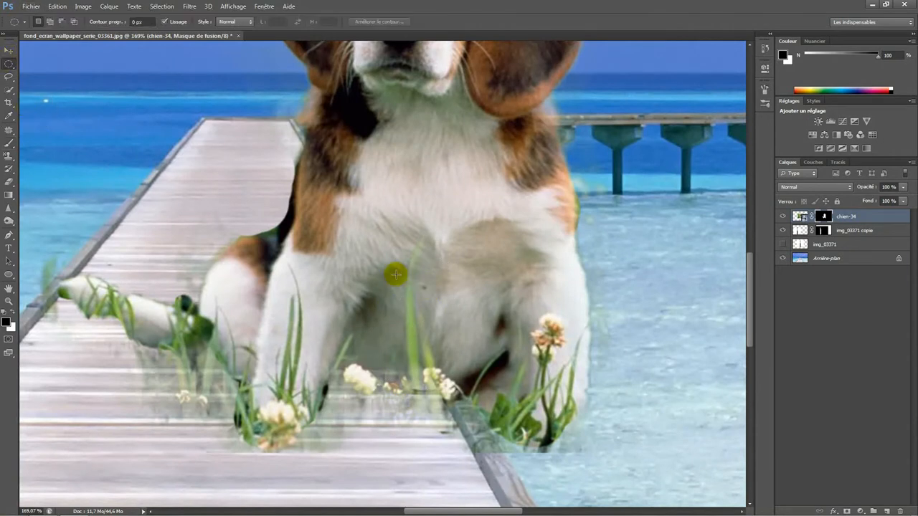
{"action": "left_click", "coordinate": [9, 75]}
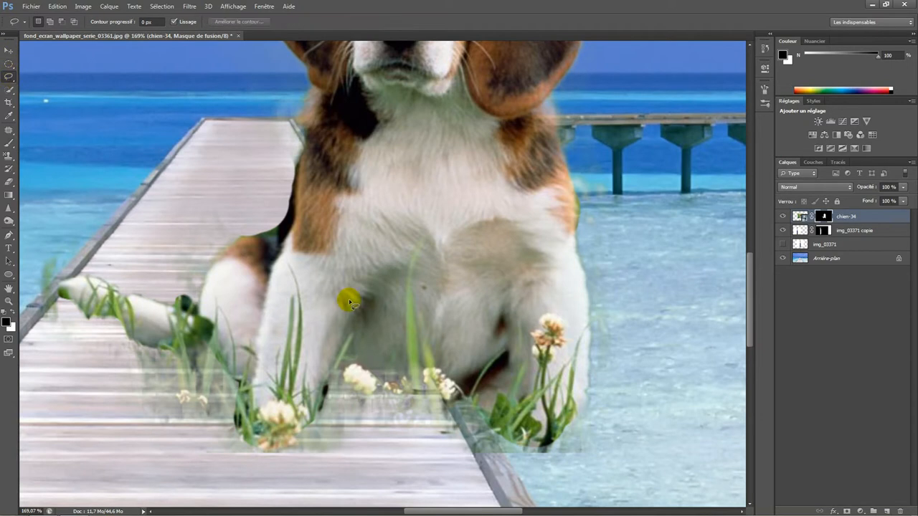
{"action": "mouse_move", "coordinate": [423, 287]}
{"action": "left_mouse_down"}
{"action": "mouse_move", "coordinate": [448, 229]}
{"action": "mouse_move", "coordinate": [414, 230]}
{"action": "mouse_move", "coordinate": [380, 279]}
{"action": "mouse_move", "coordinate": [391, 332]}
{"action": "left_mouse_up"}
{"action": "left_click_drag", "start_coordinate": [451, 286], "coordinate": [442, 218]}
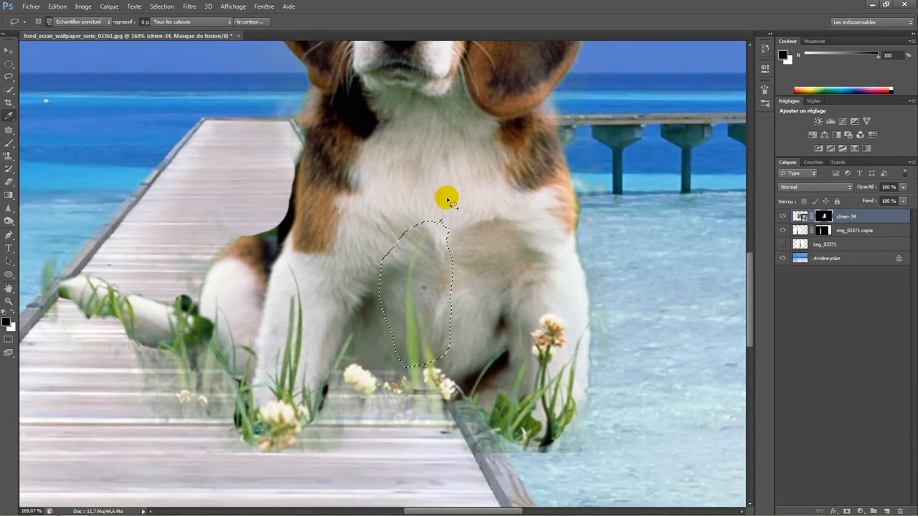
{"action": "key", "text": "shift+F5"}
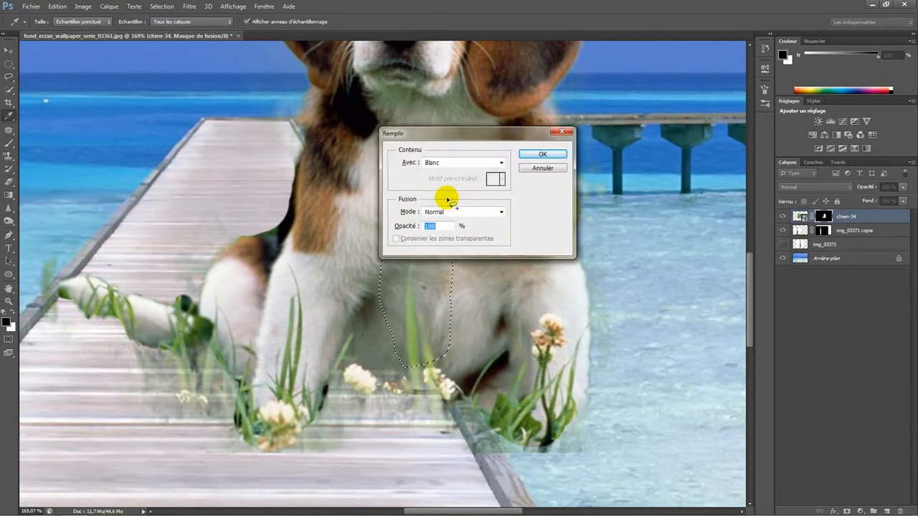
{"action": "left_click", "coordinate": [451, 163]}
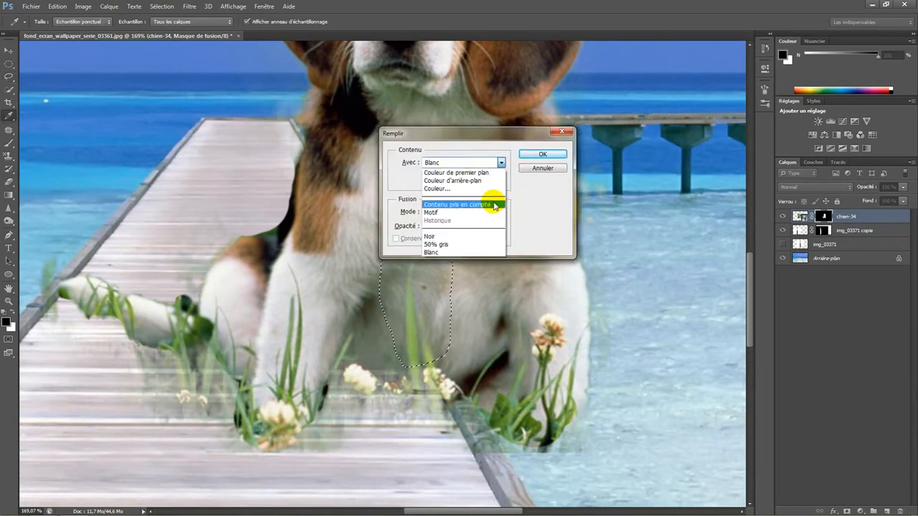
{"action": "left_click", "coordinate": [491, 204]}
{"action": "left_click", "coordinate": [540, 154]}
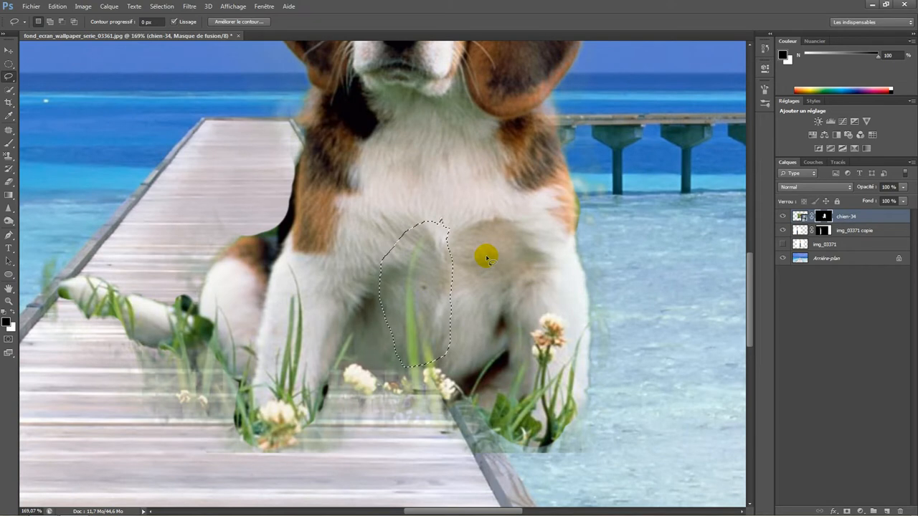
Lasso the belly's grass blade on the chien-34 image instead of its mask and try to fill it through the smart object's contents
{"action": "left_click", "coordinate": [802, 216]}
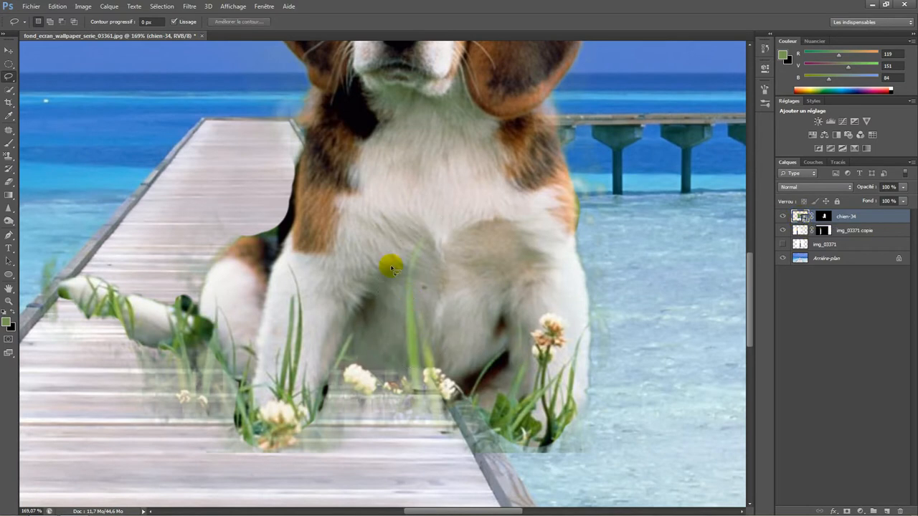
{"action": "left_click_drag", "start_coordinate": [393, 292], "coordinate": [391, 308]}
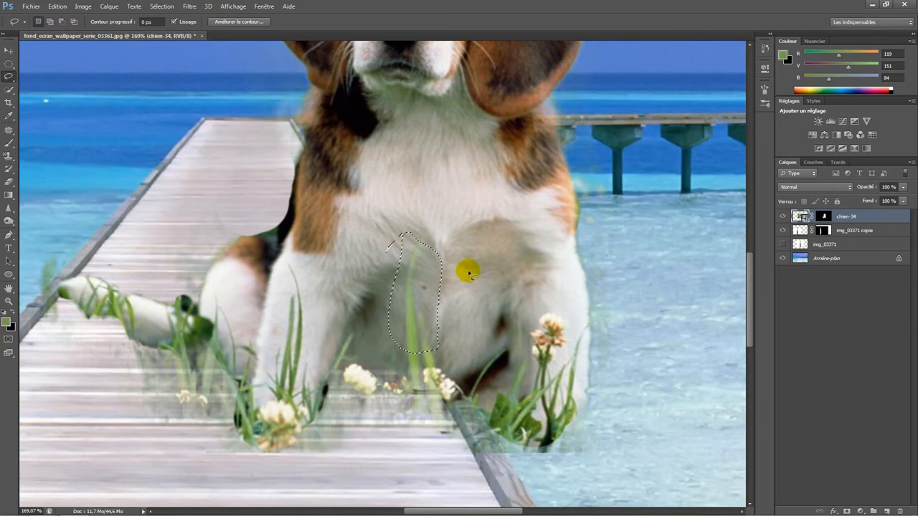
{"action": "double_click", "coordinate": [798, 217]}
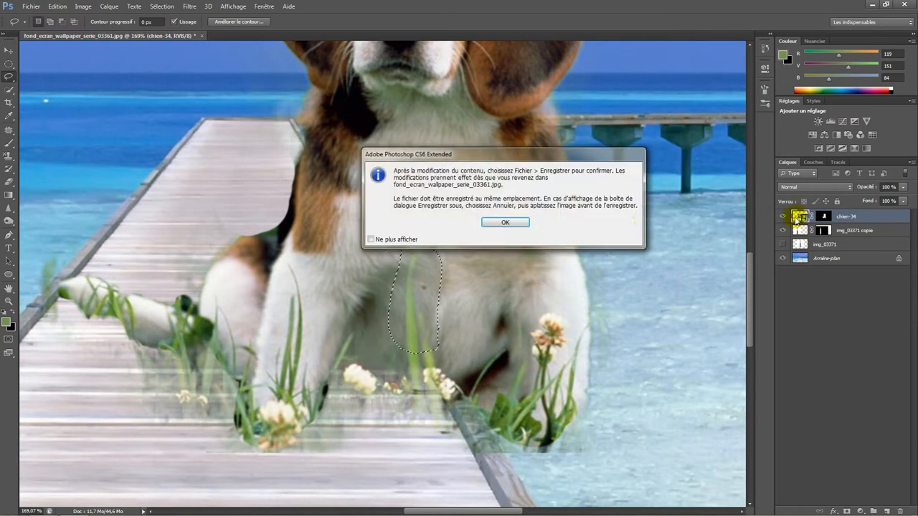
{"action": "left_click", "coordinate": [506, 220]}
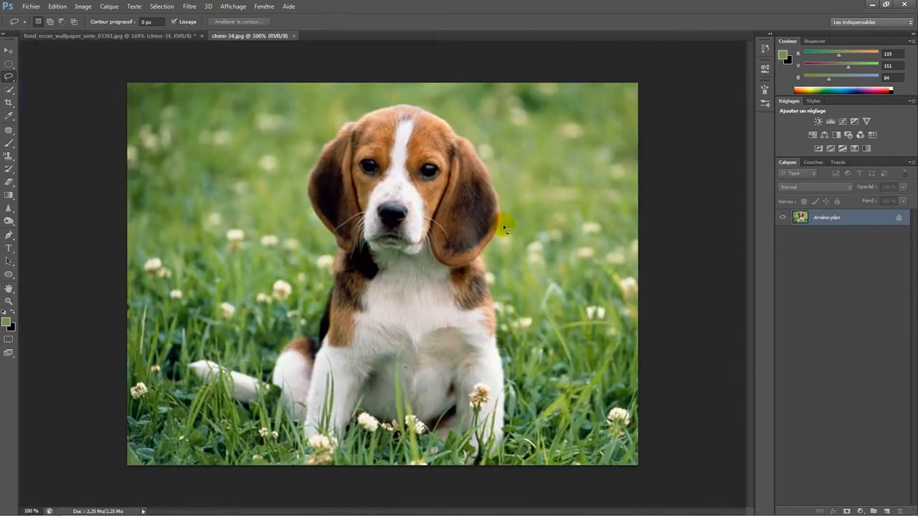
{"action": "key", "text": "shift+F5"}
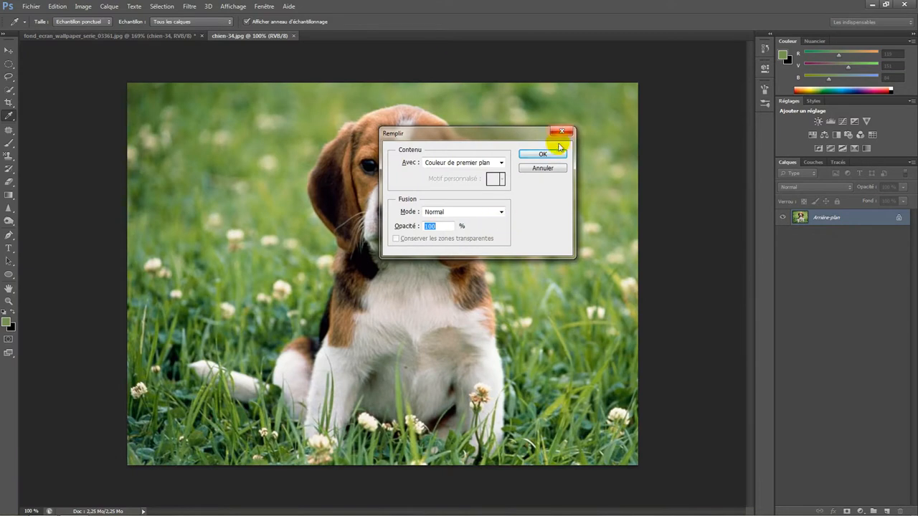
{"action": "left_click", "coordinate": [534, 170]}
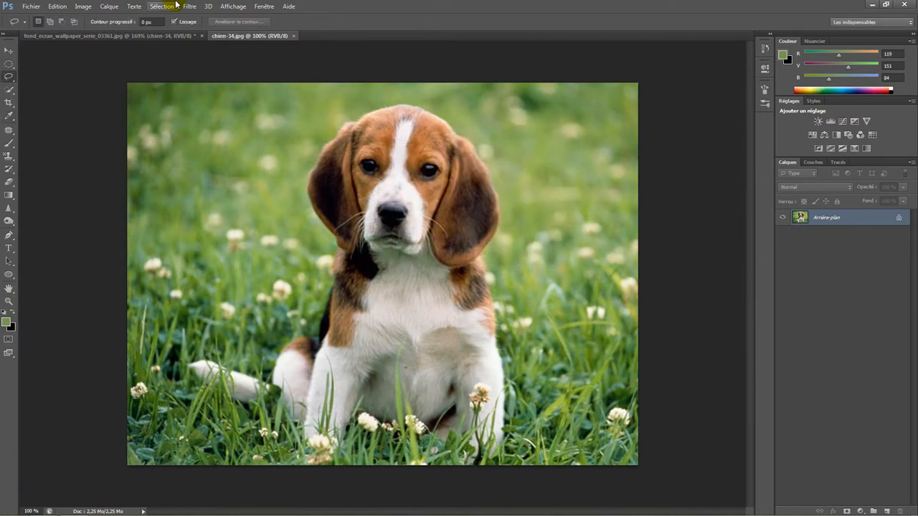
{"action": "left_click", "coordinate": [139, 35]}
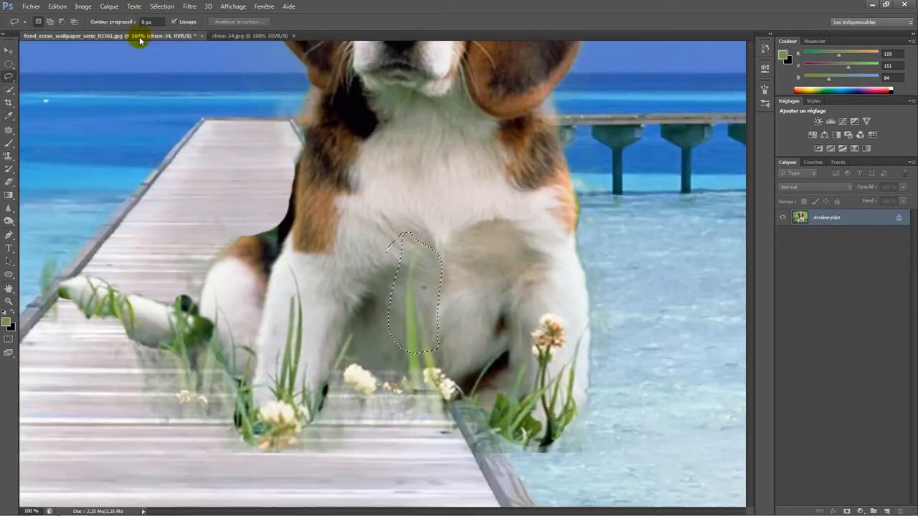
{"action": "left_click", "coordinate": [291, 35]}
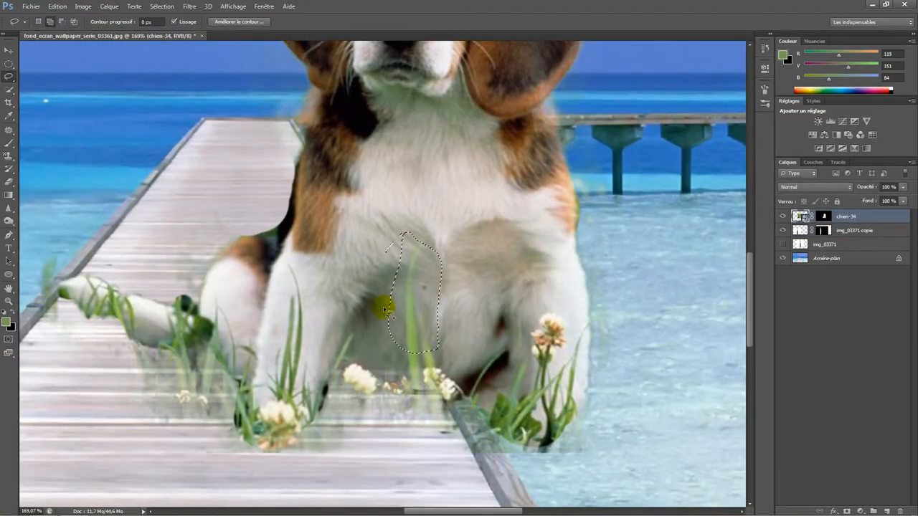
{"action": "left_click", "coordinate": [50, 6]}
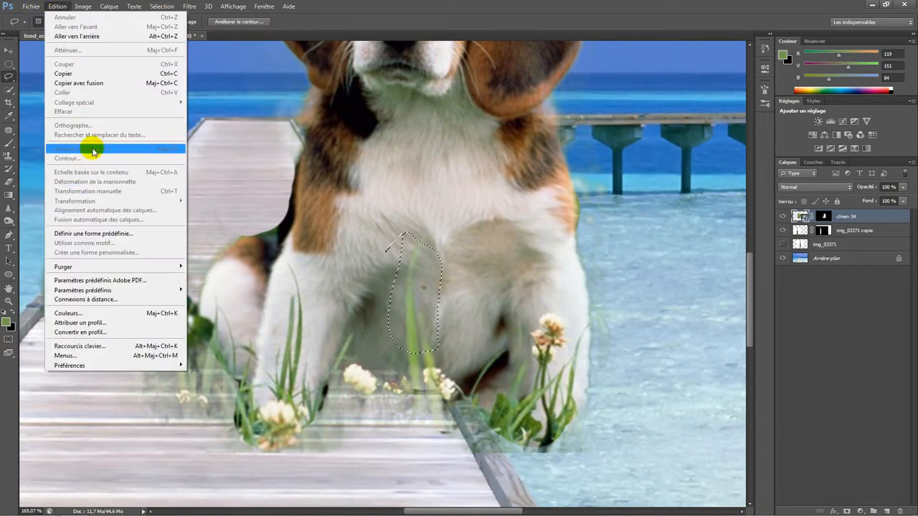
{"action": "left_click", "coordinate": [389, 229]}
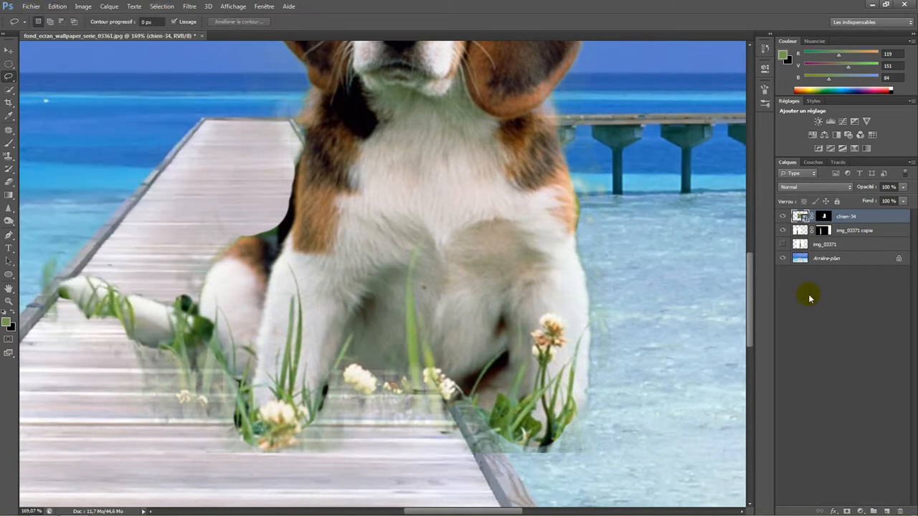
{"action": "double_click", "coordinate": [799, 215]}
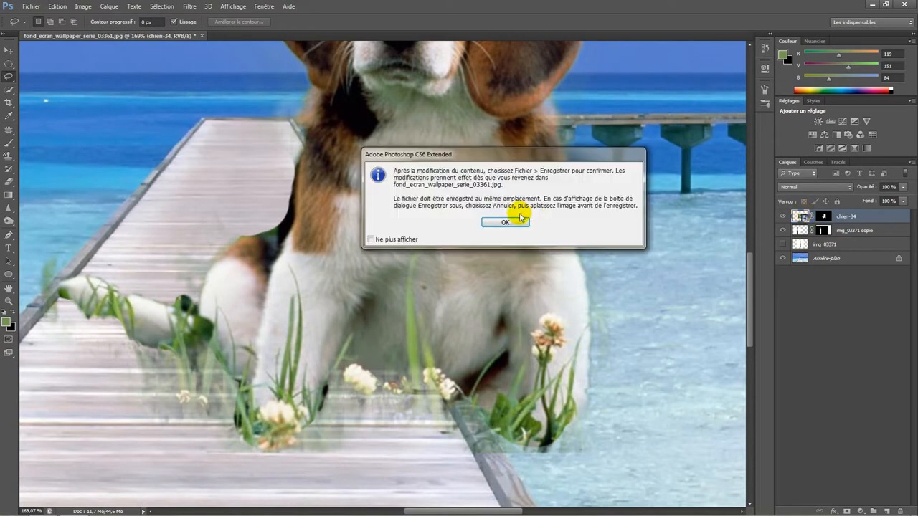
{"action": "left_click", "coordinate": [503, 222]}
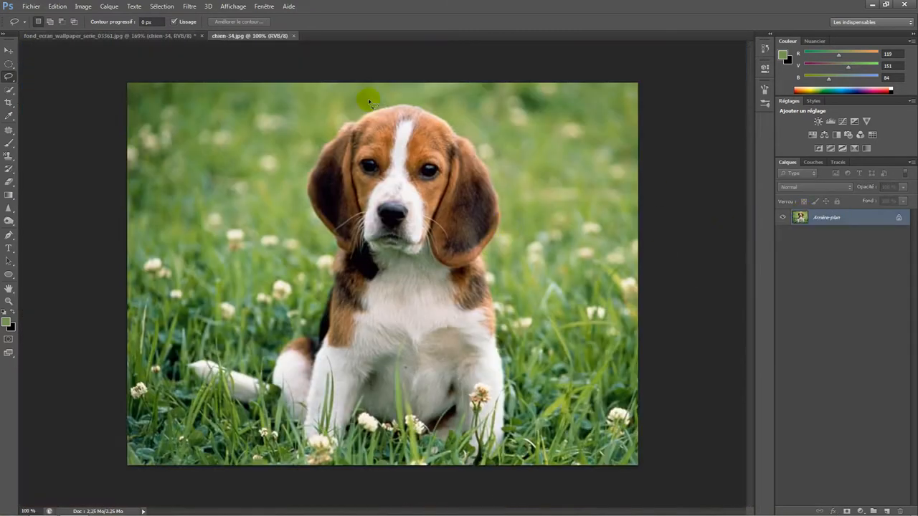
{"action": "left_click", "coordinate": [294, 36]}
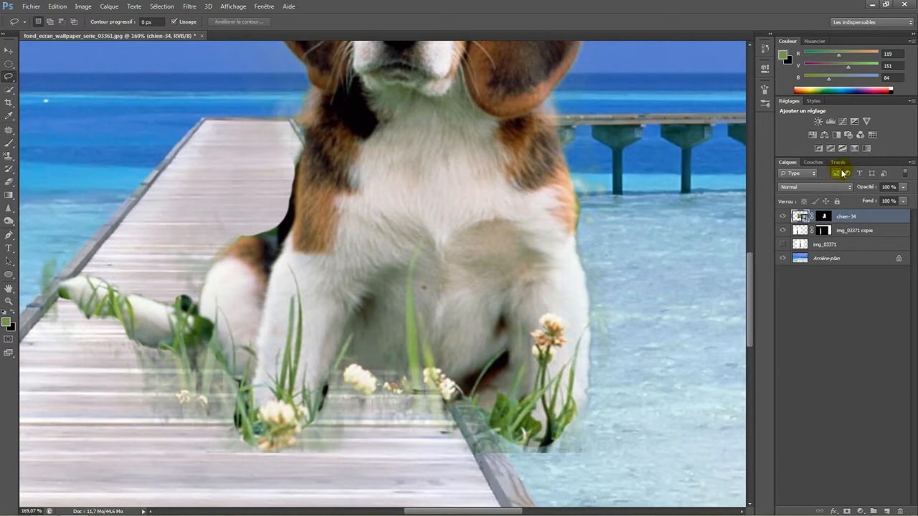
Rasterize the chien-34 smart object layer
{"action": "right_click", "coordinate": [816, 217]}
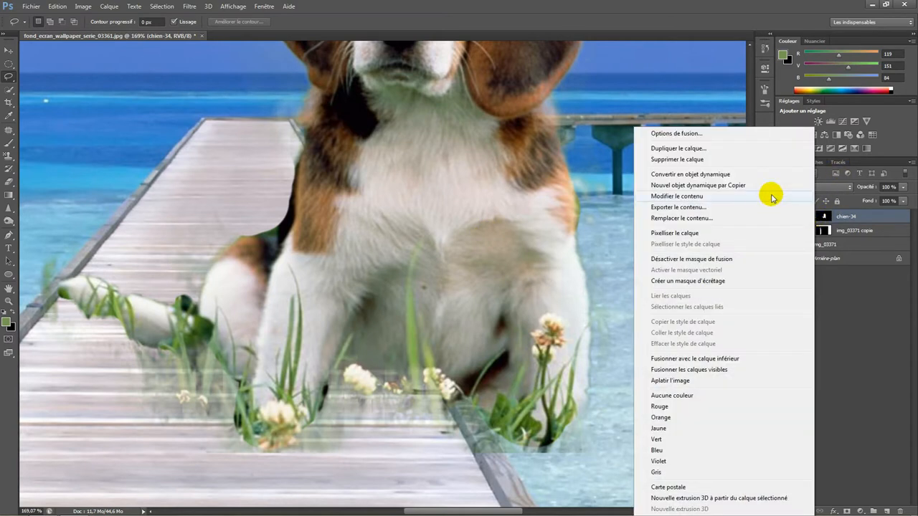
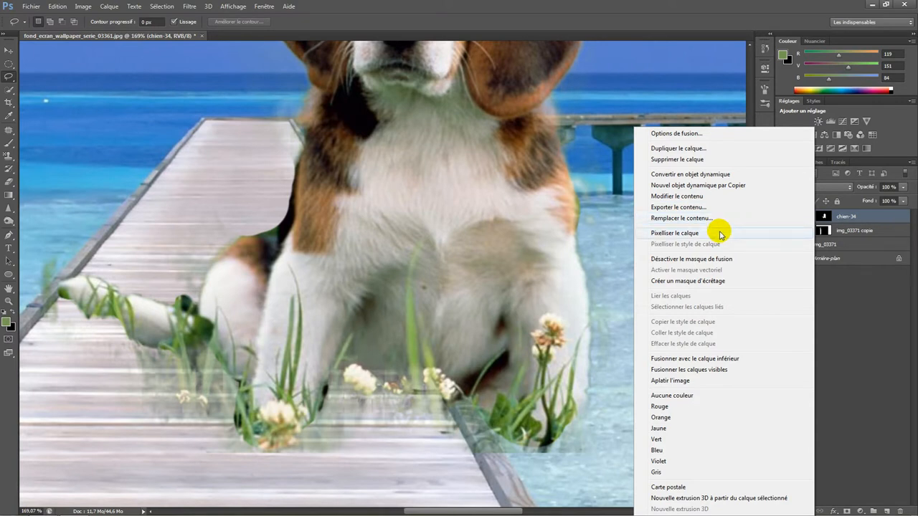
{"action": "left_click", "coordinate": [720, 234]}
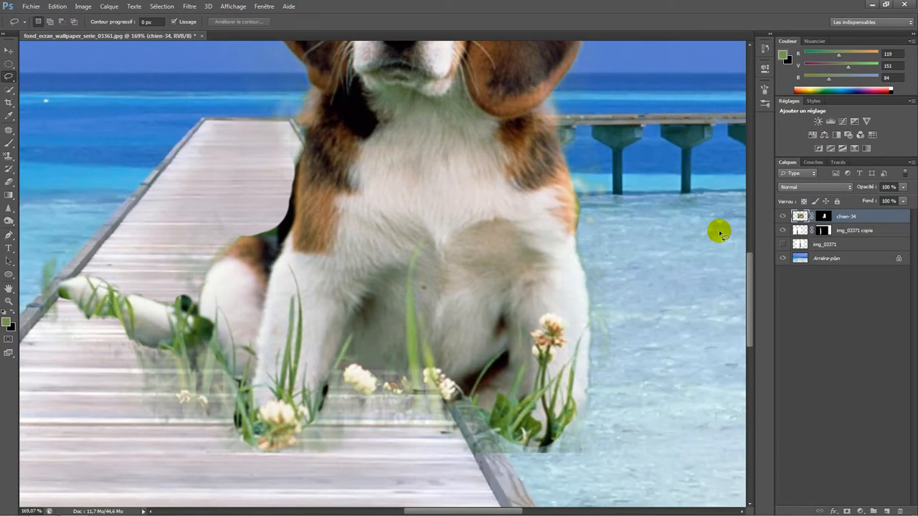
Lasso the grass blade across the dog's belly on the rasterized layer, try to fill it, and clear the selection
{"action": "mouse_move", "coordinate": [453, 238]}
{"action": "left_mouse_down"}
{"action": "mouse_move", "coordinate": [360, 340]}
{"action": "mouse_move", "coordinate": [389, 207]}
{"action": "mouse_move", "coordinate": [370, 226]}
{"action": "left_mouse_up"}
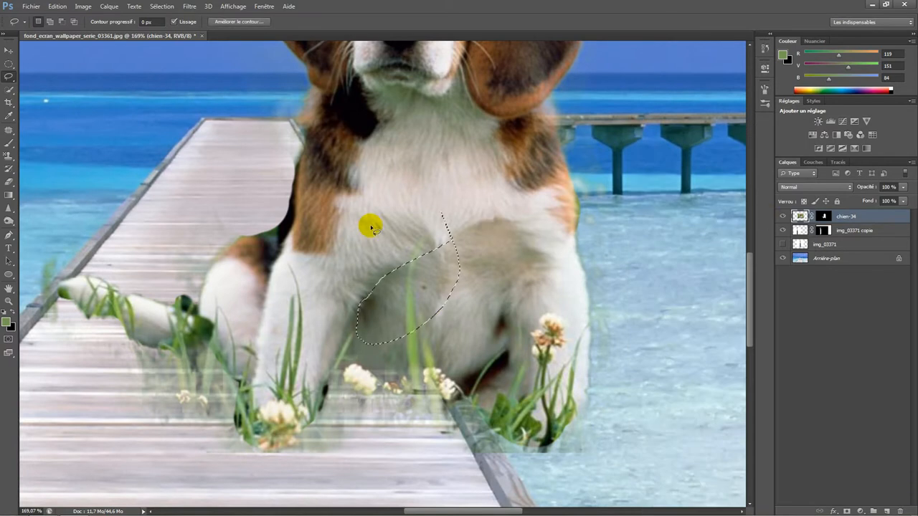
{"action": "key", "text": "shift+F5"}
{"action": "key", "text": "Return"}
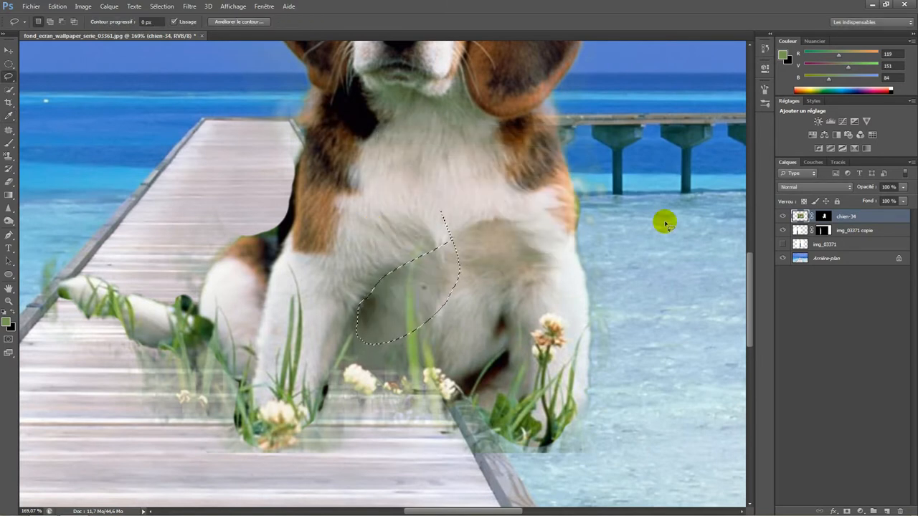
{"action": "key", "text": "ctrl+d"}
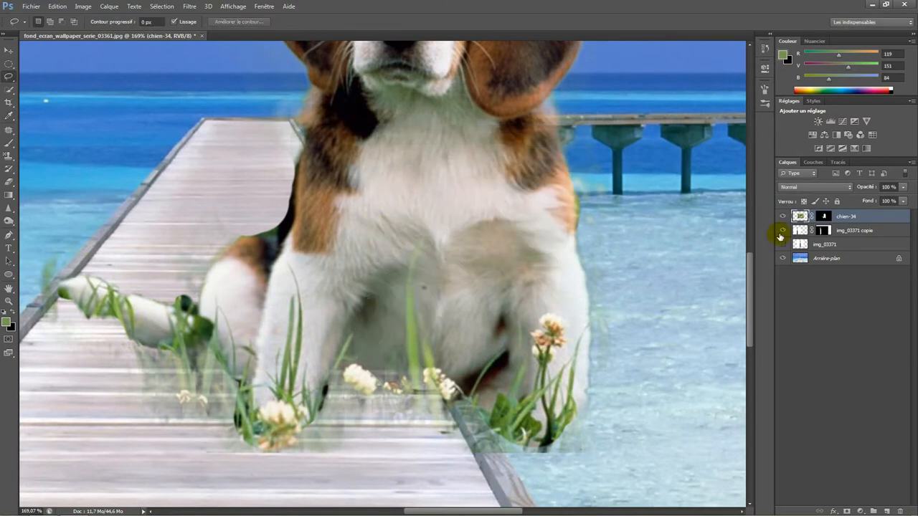
{"action": "right_click", "coordinate": [848, 229]}
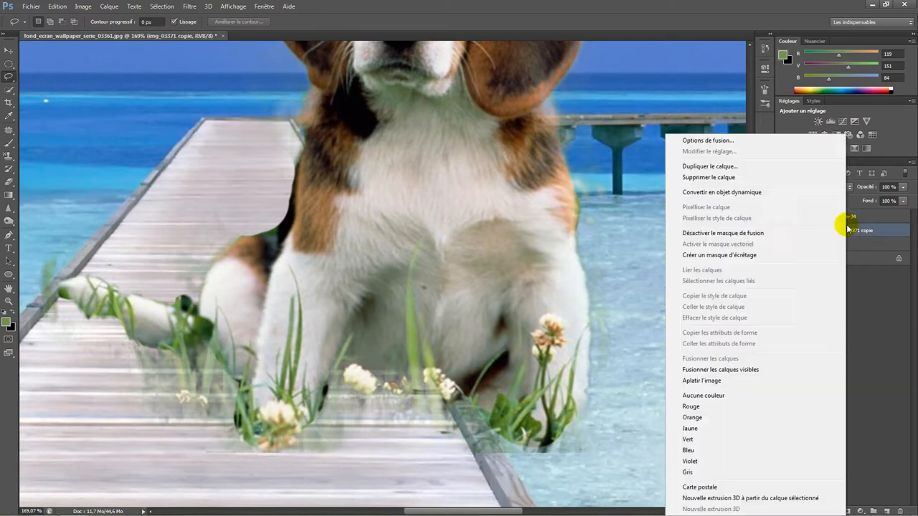
{"action": "left_click", "coordinate": [658, 236]}
{"action": "key", "text": "alt+bracketright"}
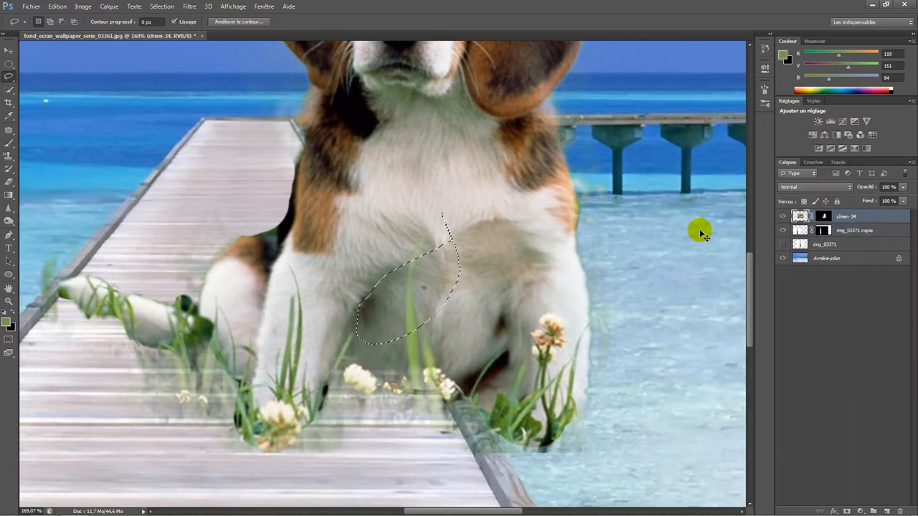
{"action": "right_click", "coordinate": [823, 215]}
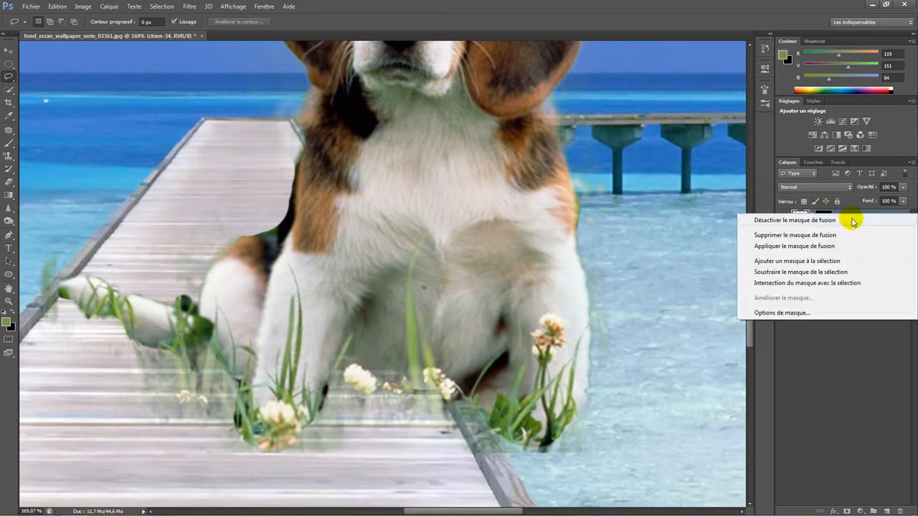
{"action": "left_click", "coordinate": [612, 230]}
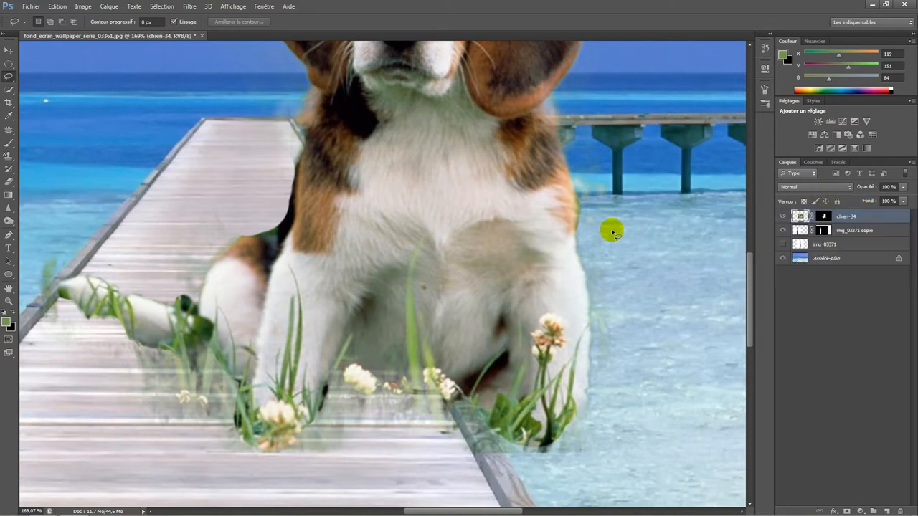
{"action": "right_click", "coordinate": [795, 219]}
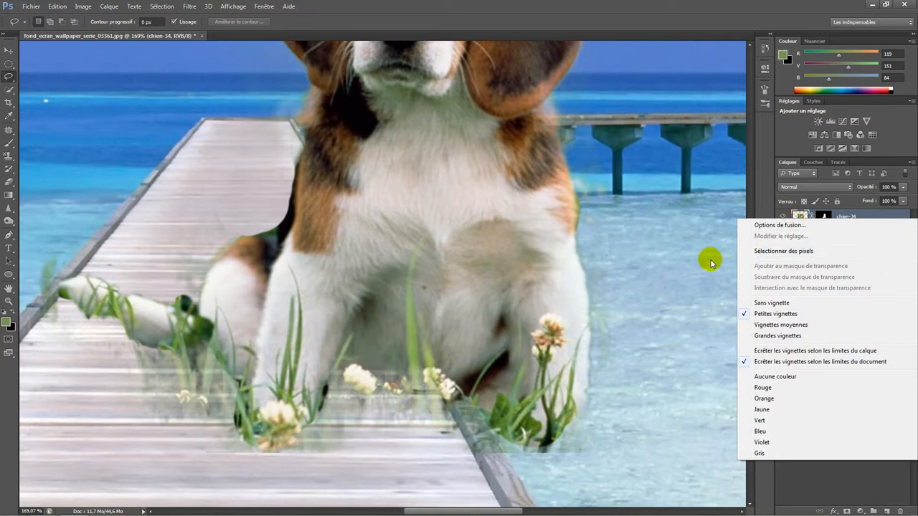
{"action": "left_click", "coordinate": [711, 263]}
{"action": "right_click", "coordinate": [852, 218]}
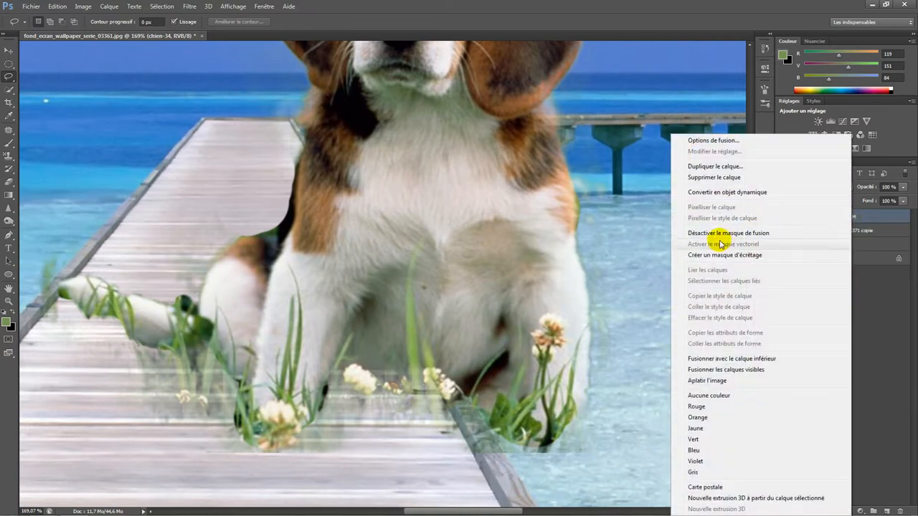
{"action": "left_click", "coordinate": [658, 269]}
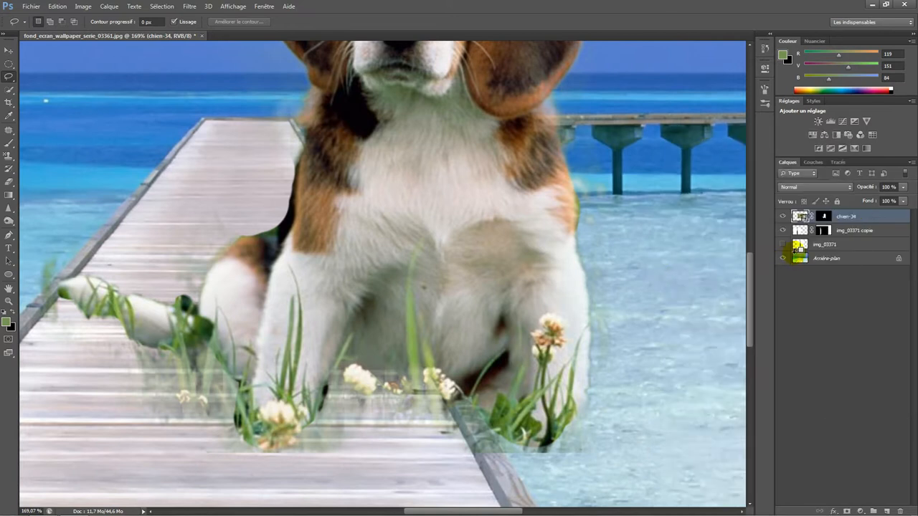
{"action": "right_click", "coordinate": [829, 224]}
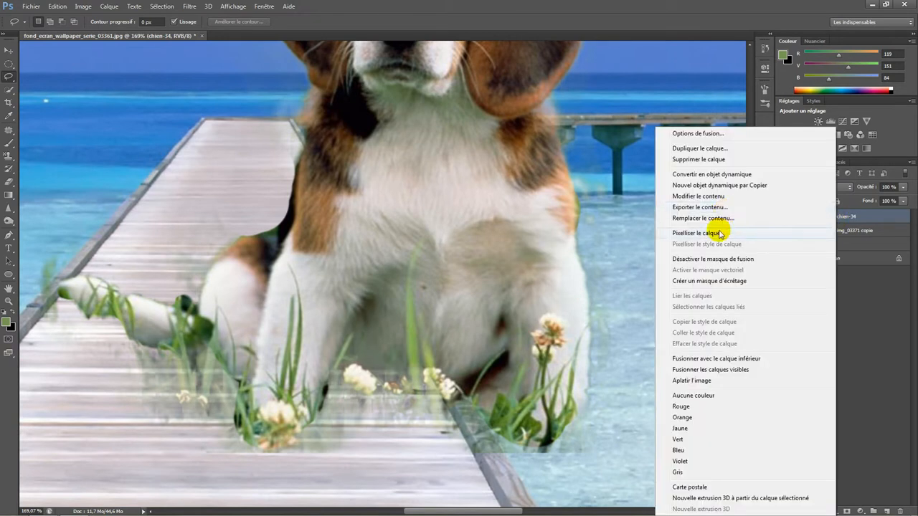
{"action": "left_click", "coordinate": [615, 260]}
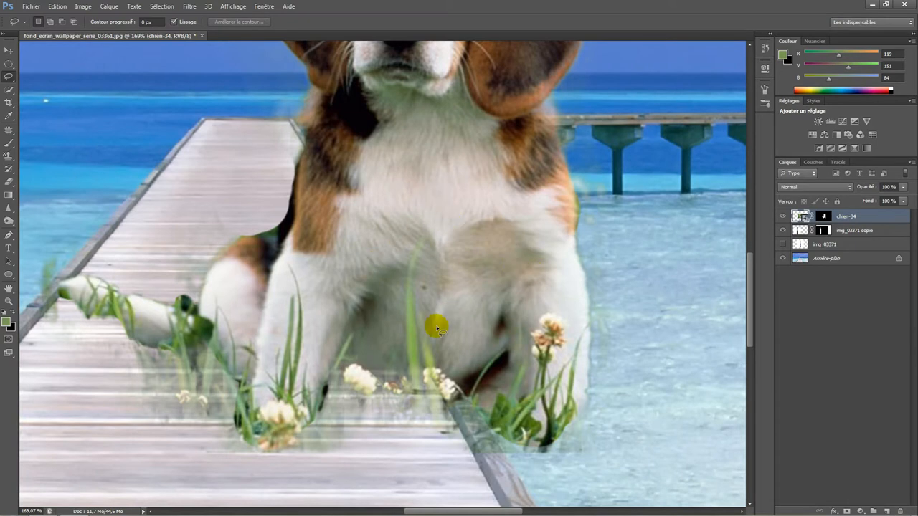
Lasso the grass blade on the dog's belly, rasterize the chien-34 layer, and fill the area with Content-Aware at 100% opacity
{"action": "mouse_move", "coordinate": [461, 246]}
{"action": "left_mouse_down"}
{"action": "mouse_move", "coordinate": [393, 274]}
{"action": "mouse_move", "coordinate": [390, 331]}
{"action": "left_mouse_up"}
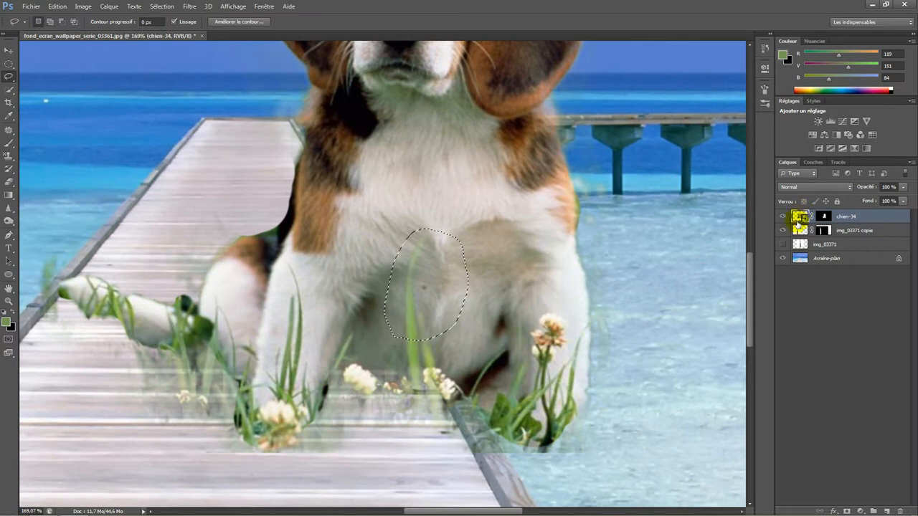
{"action": "right_click", "coordinate": [844, 222]}
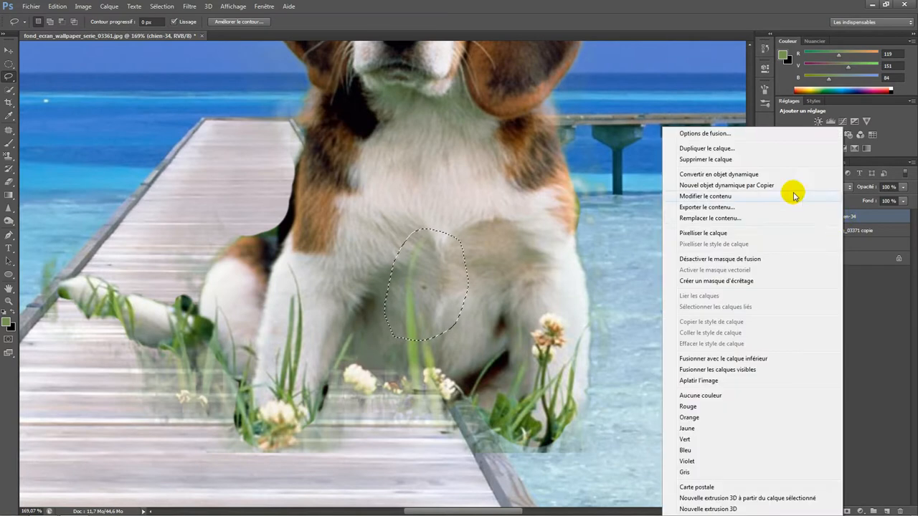
{"action": "left_click", "coordinate": [720, 236]}
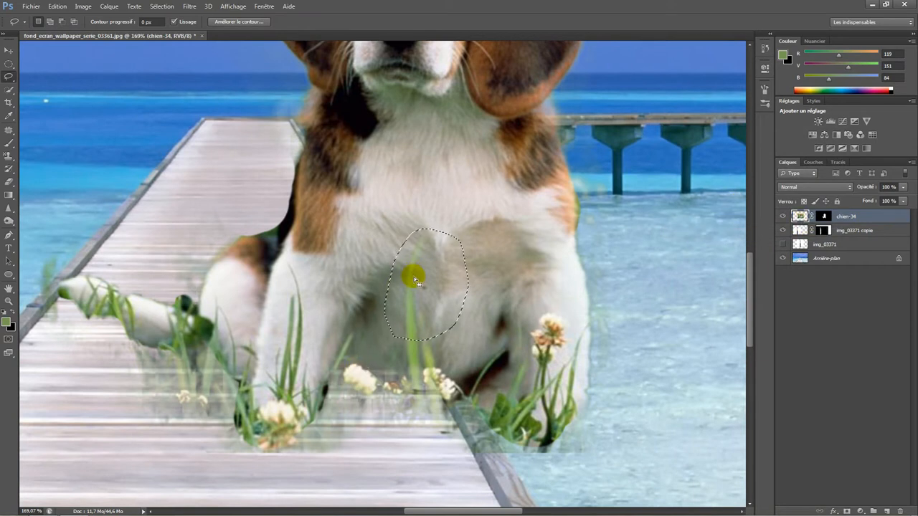
{"action": "key", "text": "shift+F5"}
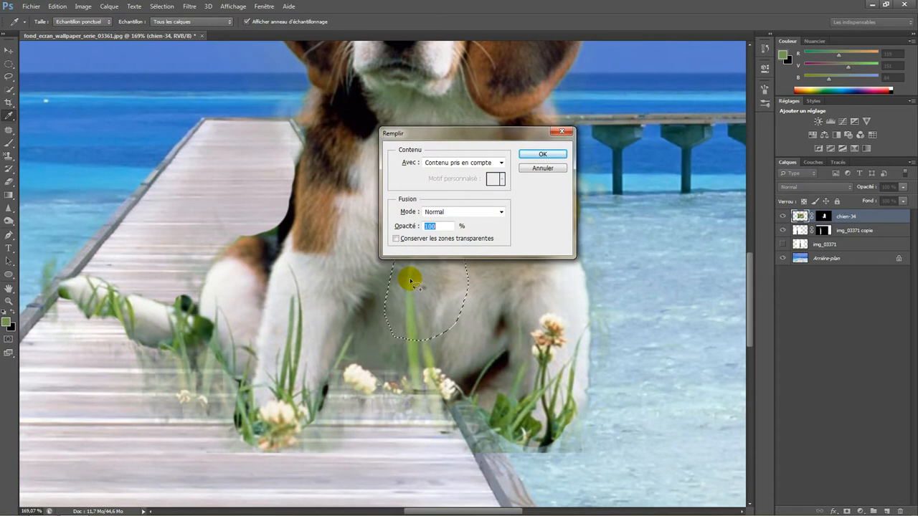
{"action": "key", "text": "Return"}
{"action": "key", "text": "ctrl+d"}
{"action": "key", "text": "l"}
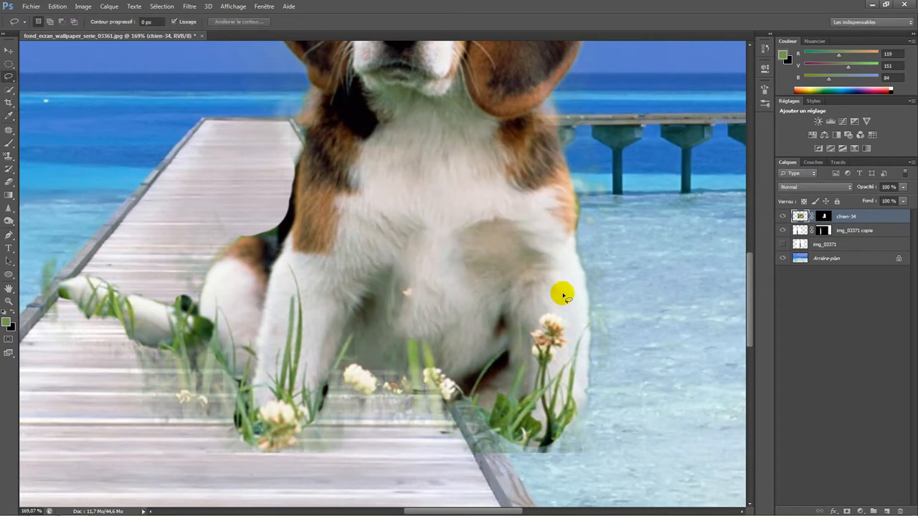
Lasso the inner part of the blurry brown patch on the dog's chest, fill it with Content-Aware, and deselect
{"action": "scroll", "coordinate": [506, 271], "scroll_direction": "up", "scroll_amount": 2}
{"action": "key", "text": "super"}
{"action": "key", "text": "Escape"}
{"action": "mouse_move", "coordinate": [473, 265]}
{"action": "left_mouse_down"}
{"action": "mouse_move", "coordinate": [441, 272]}
{"action": "mouse_move", "coordinate": [432, 311]}
{"action": "mouse_move", "coordinate": [465, 313]}
{"action": "mouse_move", "coordinate": [479, 269]}
{"action": "mouse_move", "coordinate": [472, 251]}
{"action": "left_mouse_up"}
{"action": "key", "text": "shift+BackSpace"}
{"action": "key", "text": "Return"}
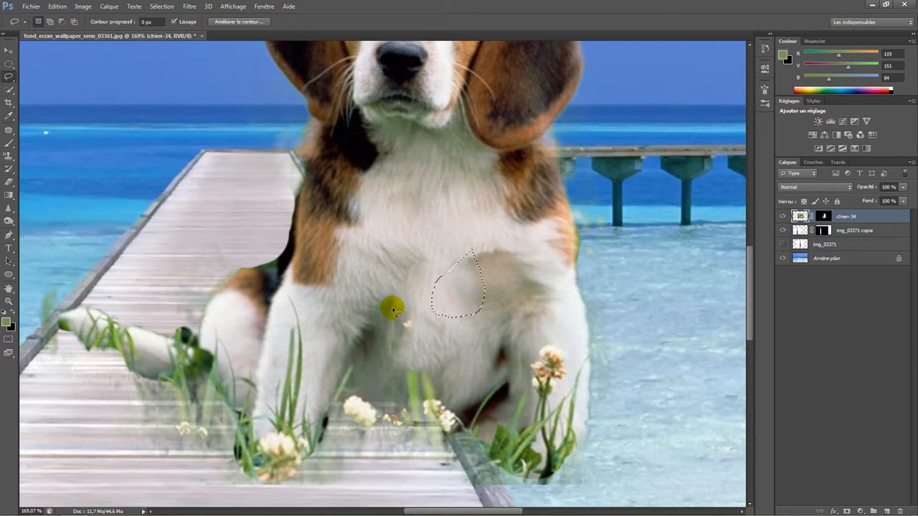
{"action": "left_click", "coordinate": [458, 255]}
{"action": "scroll", "coordinate": [435, 303], "scroll_direction": "down", "scroll_amount": 1}
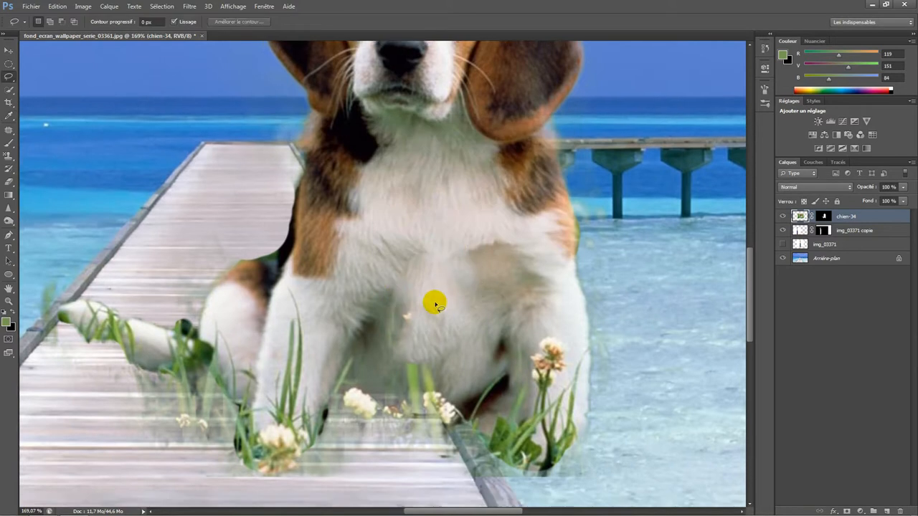
Lasso the small leftover spot beside the dog's foreleg on the belly, fill it with Content-Aware, and deselect
{"action": "mouse_move", "coordinate": [384, 291]}
{"action": "left_mouse_down"}
{"action": "mouse_move", "coordinate": [420, 343]}
{"action": "mouse_move", "coordinate": [407, 323]}
{"action": "left_mouse_up"}
{"action": "key", "text": "shift+F5"}
{"action": "key", "text": "Return"}
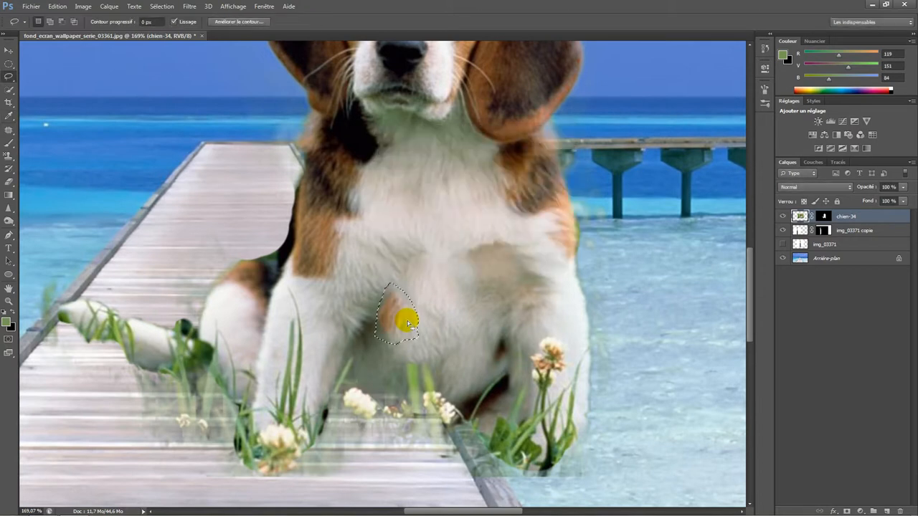
{"action": "key", "text": "ctrl+d"}
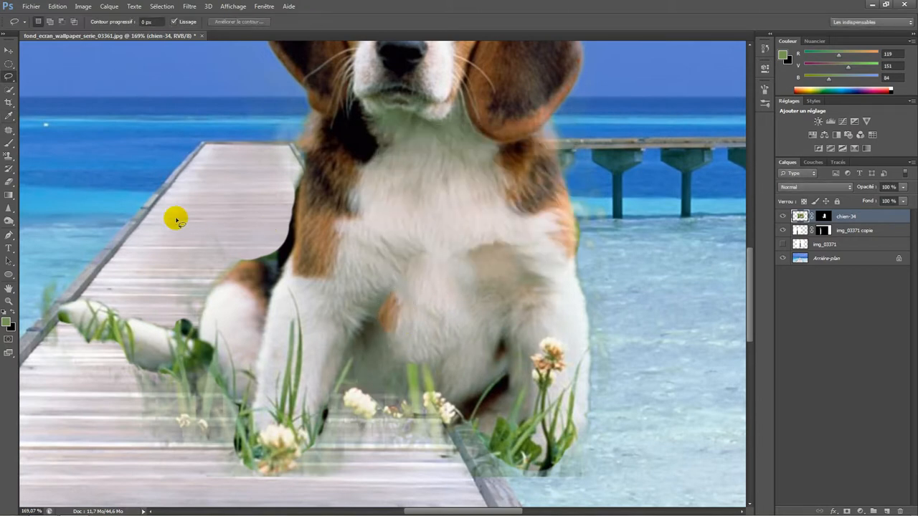
Repair the blurry brown area on the dog's chest with the Patch tool in Normal mode, replacing it with clean white fur
{"action": "left_click", "coordinate": [9, 135]}
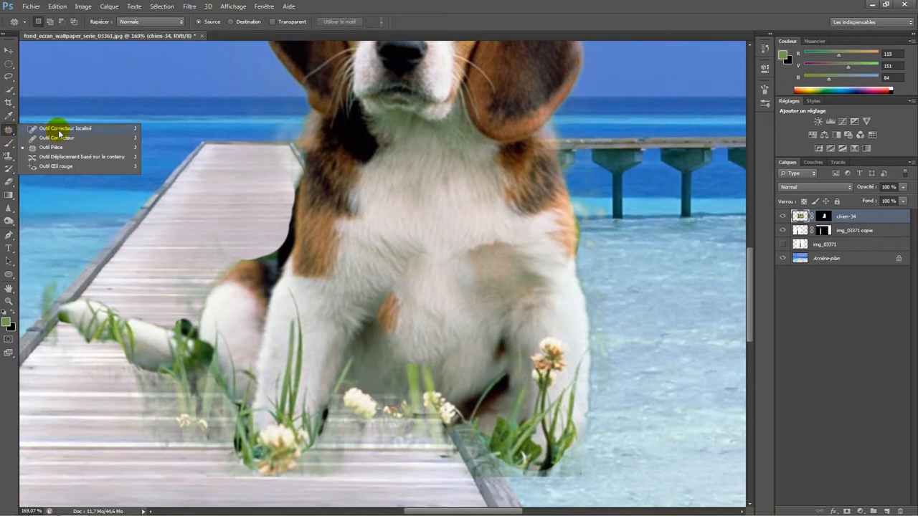
{"action": "left_click", "coordinate": [76, 148]}
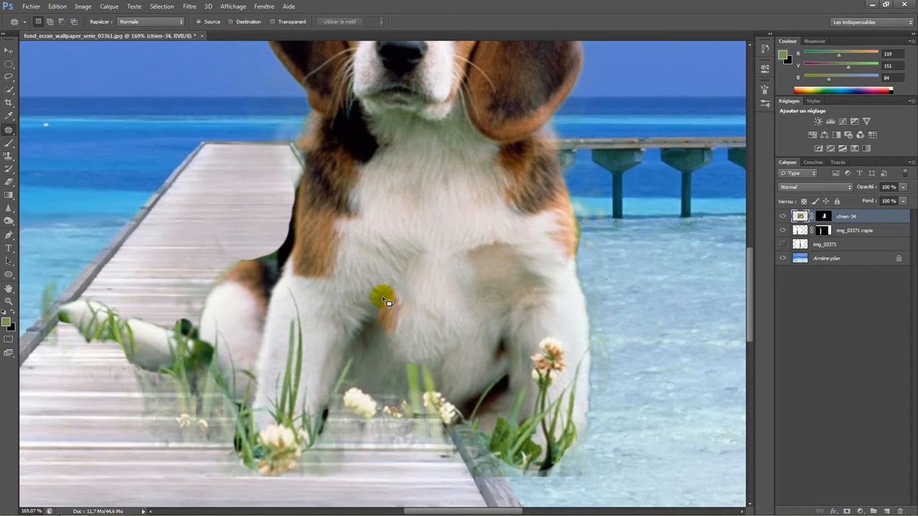
{"action": "scroll", "coordinate": [382, 297], "scroll_direction": "up", "scroll_amount": 3}
{"action": "scroll", "coordinate": [380, 294], "scroll_direction": "down", "scroll_amount": 4}
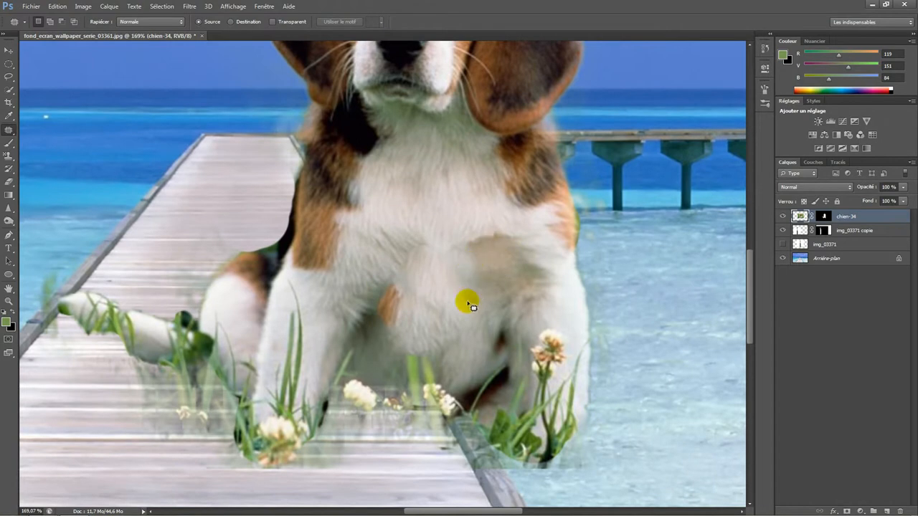
{"action": "mouse_move", "coordinate": [475, 291]}
{"action": "left_mouse_down"}
{"action": "mouse_move", "coordinate": [461, 232]}
{"action": "mouse_move", "coordinate": [497, 225]}
{"action": "mouse_move", "coordinate": [521, 248]}
{"action": "mouse_move", "coordinate": [494, 290]}
{"action": "mouse_move", "coordinate": [478, 290]}
{"action": "mouse_move", "coordinate": [497, 256]}
{"action": "mouse_move", "coordinate": [452, 210]}
{"action": "mouse_move", "coordinate": [442, 222]}
{"action": "mouse_move", "coordinate": [500, 270]}
{"action": "left_mouse_up"}
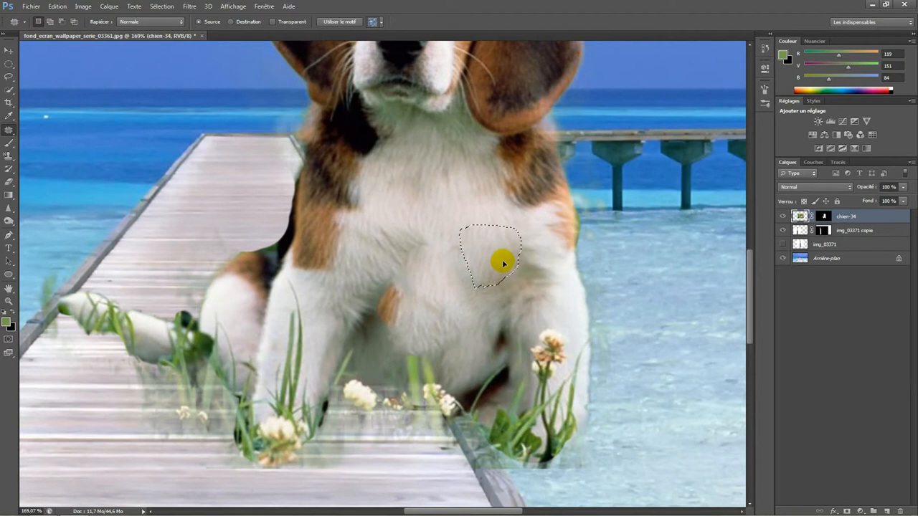
{"action": "key", "text": "ctrl+d"}
{"action": "mouse_move", "coordinate": [466, 249]}
{"action": "left_mouse_down"}
{"action": "mouse_move", "coordinate": [467, 297]}
{"action": "mouse_move", "coordinate": [479, 306]}
{"action": "mouse_move", "coordinate": [497, 296]}
{"action": "mouse_move", "coordinate": [496, 265]}
{"action": "mouse_move", "coordinate": [469, 246]}
{"action": "left_mouse_up"}
{"action": "left_click_drag", "start_coordinate": [486, 279], "coordinate": [445, 293]}
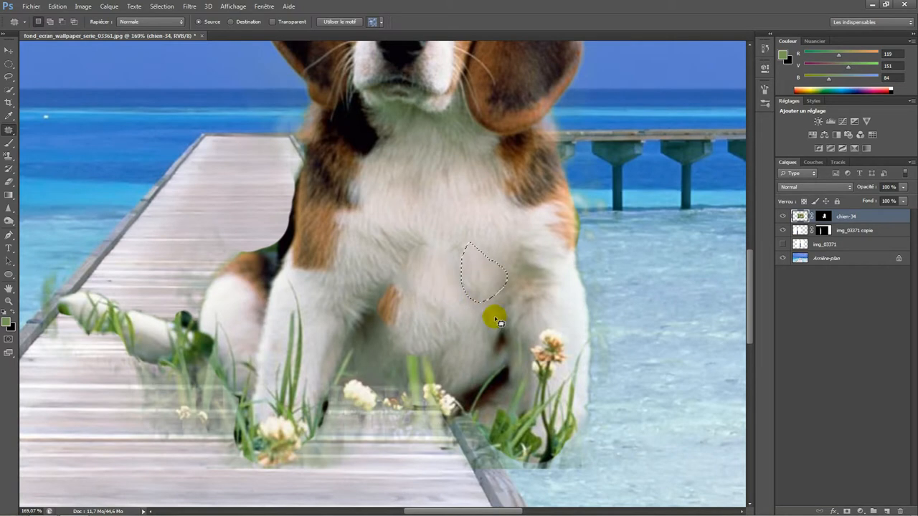
{"action": "key", "text": "ctrl+d"}
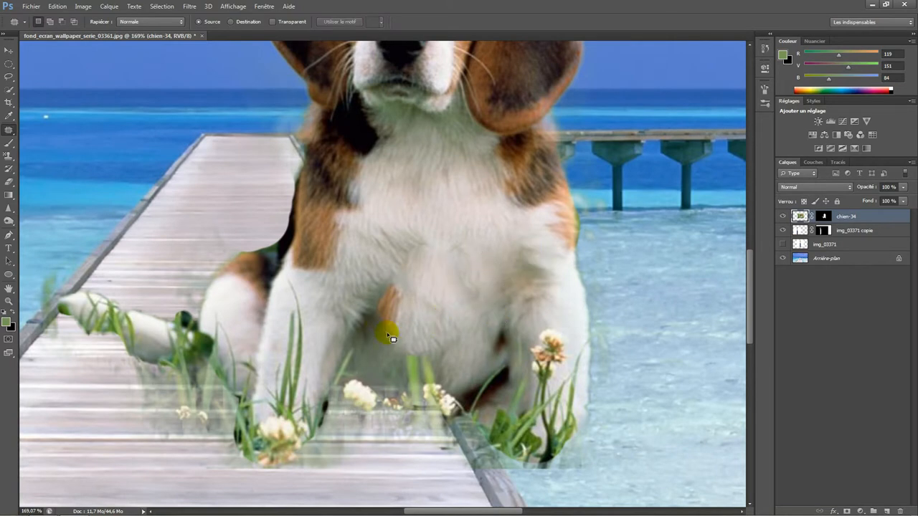
Patch the orange spot on the dog's belly with clean fur, and patch the grass crossing the base of its tail
{"action": "mouse_move", "coordinate": [395, 285]}
{"action": "left_mouse_down"}
{"action": "mouse_move", "coordinate": [392, 327]}
{"action": "mouse_move", "coordinate": [410, 308]}
{"action": "mouse_move", "coordinate": [389, 273]}
{"action": "mouse_move", "coordinate": [374, 317]}
{"action": "mouse_move", "coordinate": [459, 287]}
{"action": "mouse_move", "coordinate": [481, 363]}
{"action": "mouse_move", "coordinate": [475, 356]}
{"action": "left_mouse_up"}
{"action": "scroll", "coordinate": [383, 293], "scroll_direction": "down", "scroll_amount": 2}
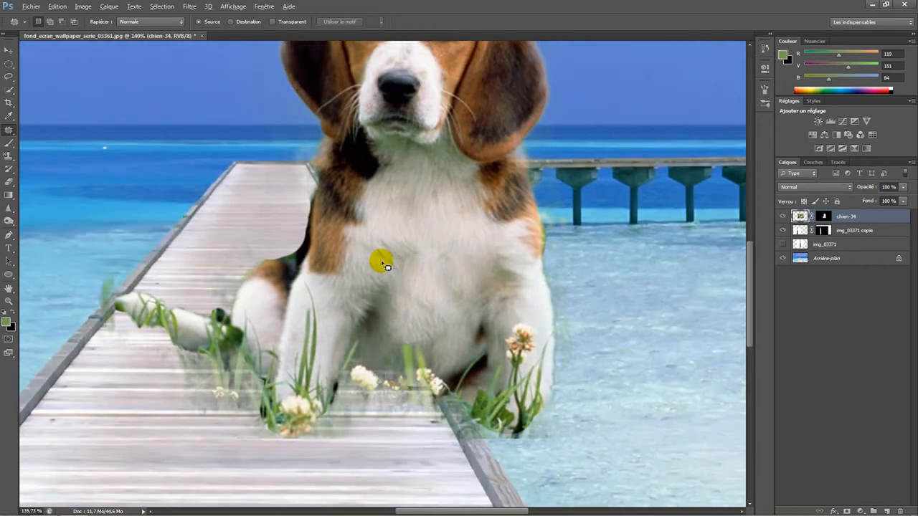
{"action": "scroll", "coordinate": [387, 267], "scroll_direction": "down", "scroll_amount": 1}
{"action": "key", "text": "alt"}
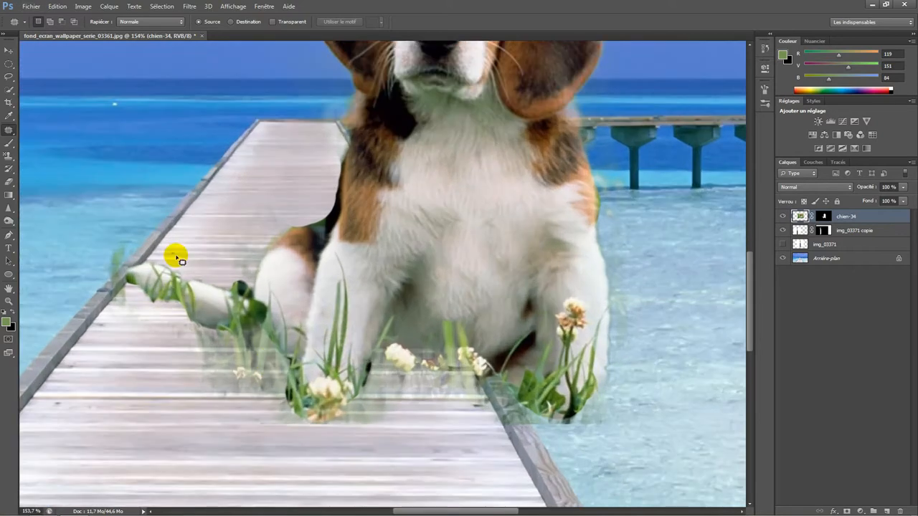
{"action": "scroll", "coordinate": [266, 364], "scroll_direction": "up", "scroll_amount": 2}
{"action": "mouse_move", "coordinate": [202, 309]}
{"action": "left_mouse_down"}
{"action": "mouse_move", "coordinate": [177, 289]}
{"action": "mouse_move", "coordinate": [188, 286]}
{"action": "mouse_move", "coordinate": [198, 303]}
{"action": "mouse_move", "coordinate": [188, 293]}
{"action": "mouse_move", "coordinate": [236, 312]}
{"action": "left_mouse_up"}
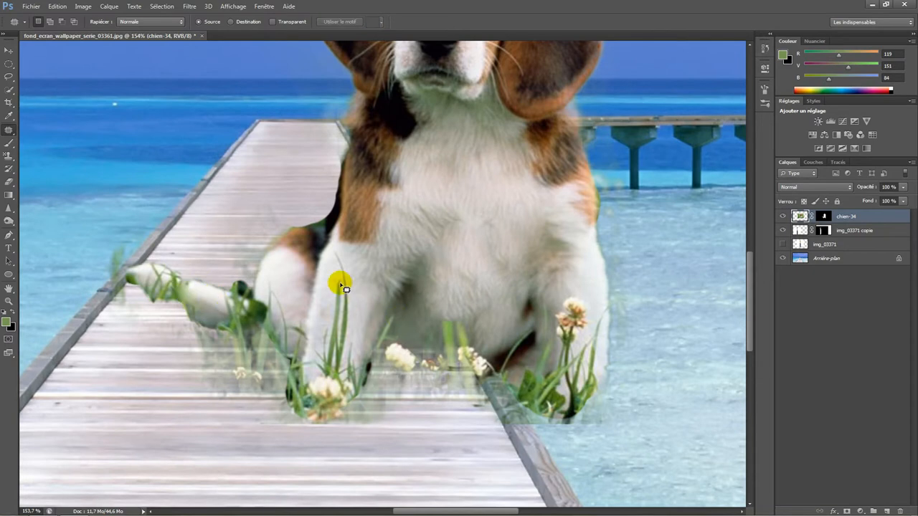
Delete the chien-34 layer from the composition
{"action": "scroll", "coordinate": [407, 185], "scroll_direction": "down", "scroll_amount": 2}
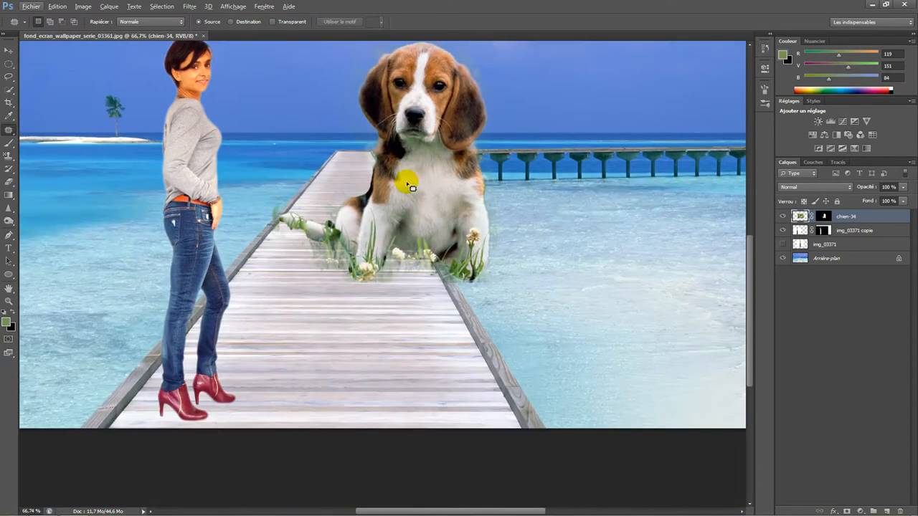
{"action": "scroll", "coordinate": [435, 75], "scroll_direction": "up", "scroll_amount": 1}
{"action": "scroll", "coordinate": [436, 72], "scroll_direction": "down", "scroll_amount": 1}
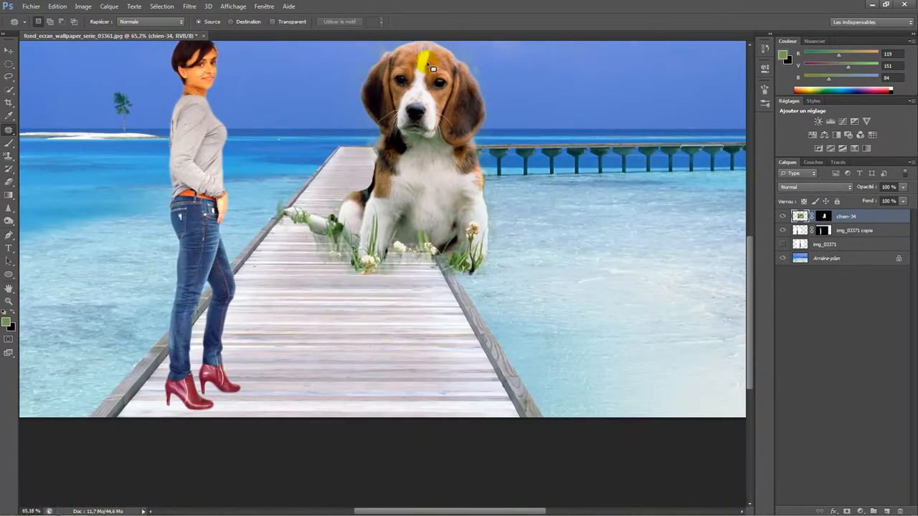
{"action": "scroll", "coordinate": [447, 63], "scroll_direction": "up", "scroll_amount": 5}
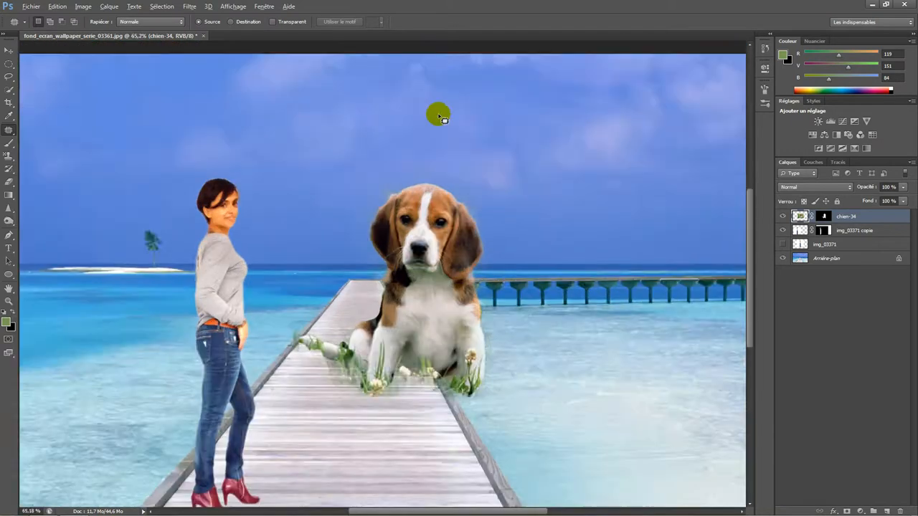
{"action": "scroll", "coordinate": [407, 328], "scroll_direction": "up", "scroll_amount": 2}
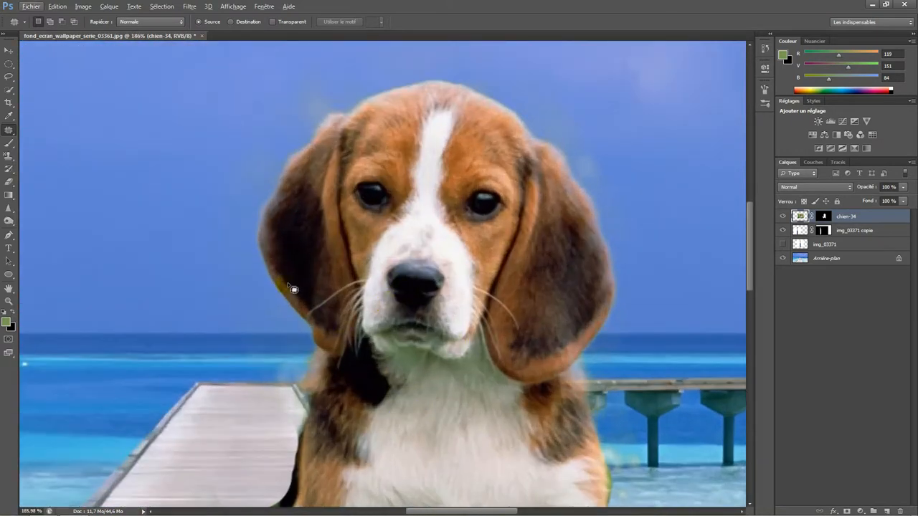
{"action": "scroll", "coordinate": [537, 87], "scroll_direction": "down", "scroll_amount": 5}
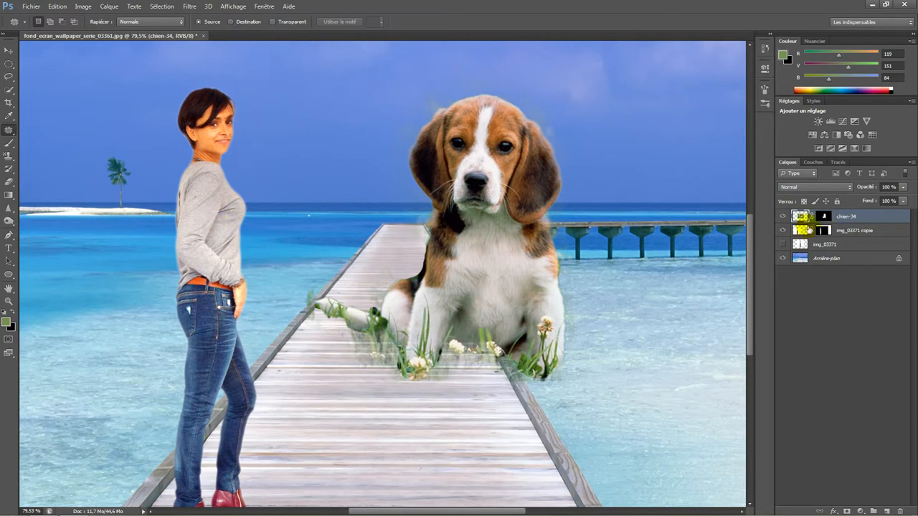
{"action": "right_click", "coordinate": [848, 214]}
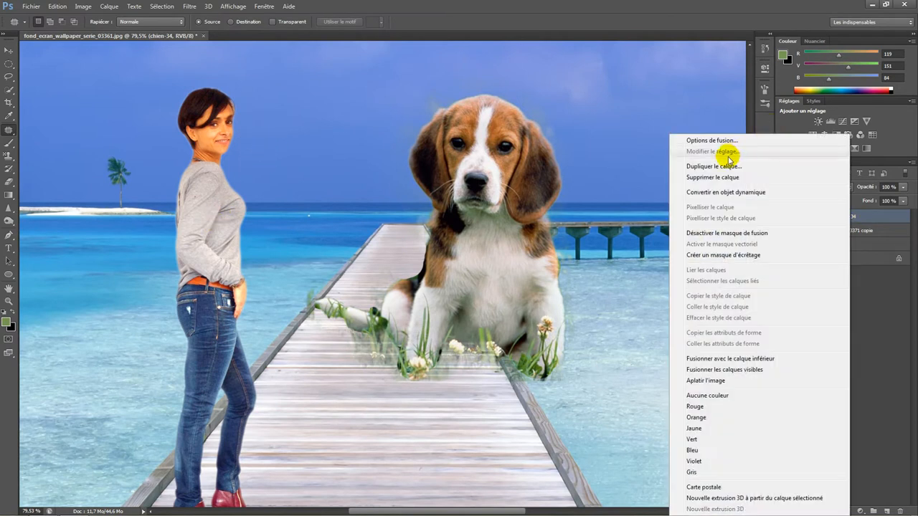
{"action": "left_click", "coordinate": [718, 177]}
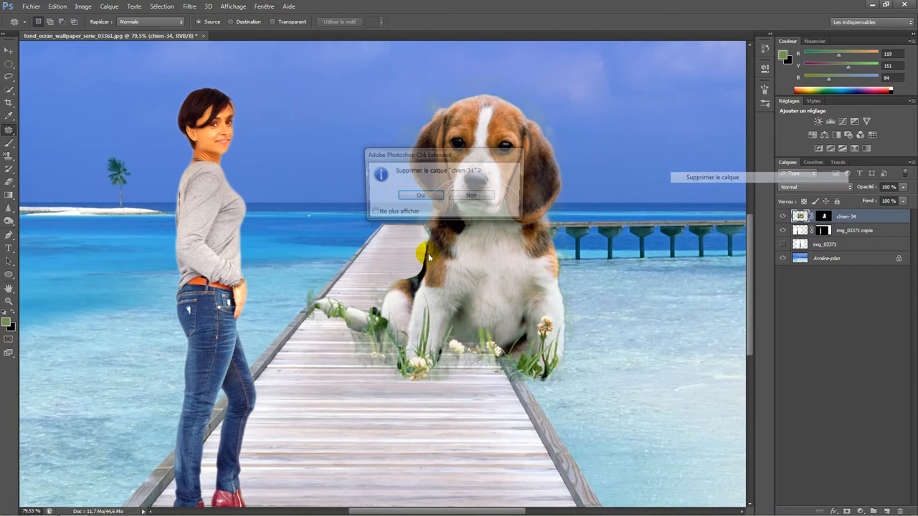
{"action": "left_click", "coordinate": [404, 197]}
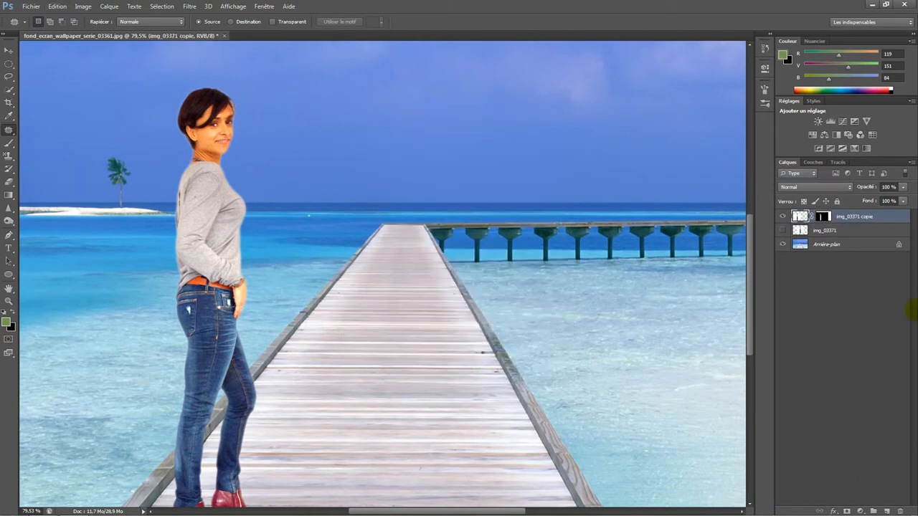
Make the Arrière-plan layer active and bring the palm tree on the island into close view
{"action": "left_click", "coordinate": [819, 246]}
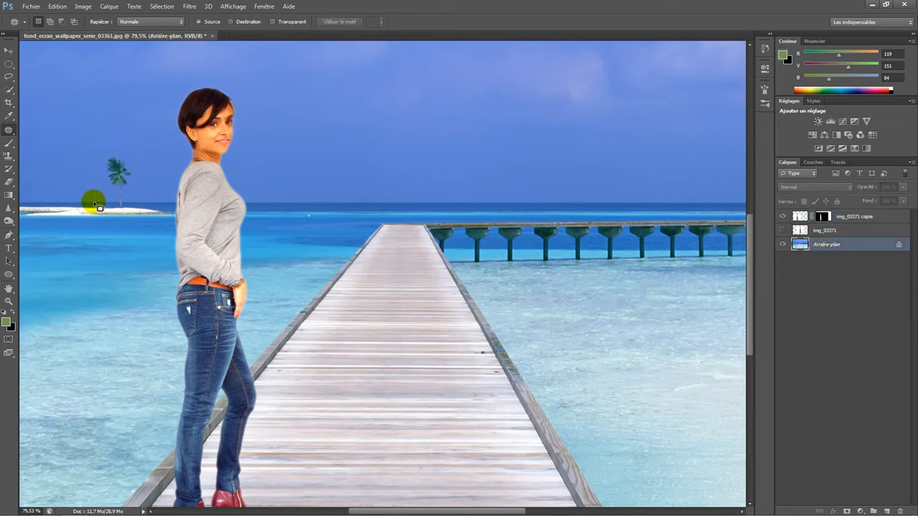
{"action": "scroll", "coordinate": [98, 207], "scroll_direction": "up", "scroll_amount": 5}
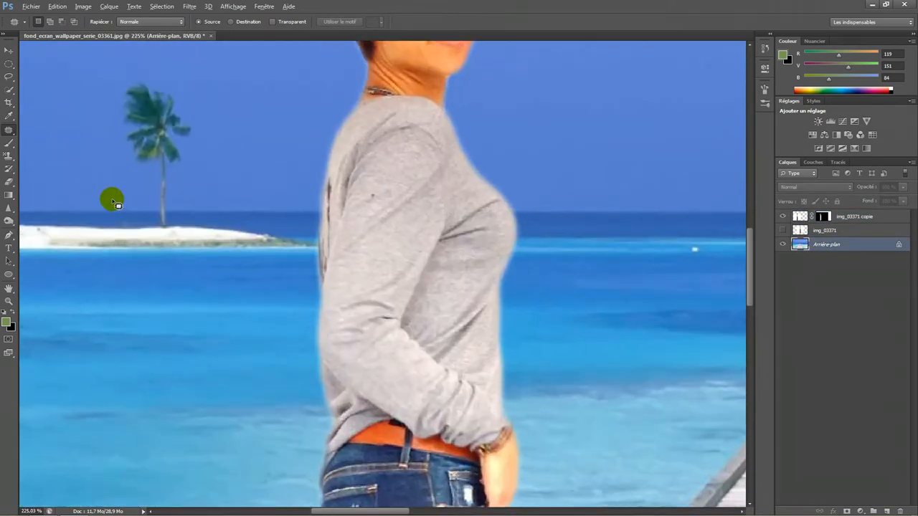
{"action": "scroll", "coordinate": [174, 225], "scroll_direction": "down", "scroll_amount": 1}
Try to remove the palm tree from the island by patching it with the neighbouring sky
{"action": "mouse_move", "coordinate": [164, 220]}
{"action": "left_mouse_down"}
{"action": "mouse_move", "coordinate": [139, 204]}
{"action": "mouse_move", "coordinate": [128, 139]}
{"action": "mouse_move", "coordinate": [146, 115]}
{"action": "mouse_move", "coordinate": [184, 130]}
{"action": "mouse_move", "coordinate": [184, 205]}
{"action": "mouse_move", "coordinate": [175, 225]}
{"action": "mouse_move", "coordinate": [165, 215]}
{"action": "mouse_move", "coordinate": [212, 153]}
{"action": "mouse_move", "coordinate": [219, 181]}
{"action": "left_mouse_up"}
{"action": "key", "text": "ctrl+d"}
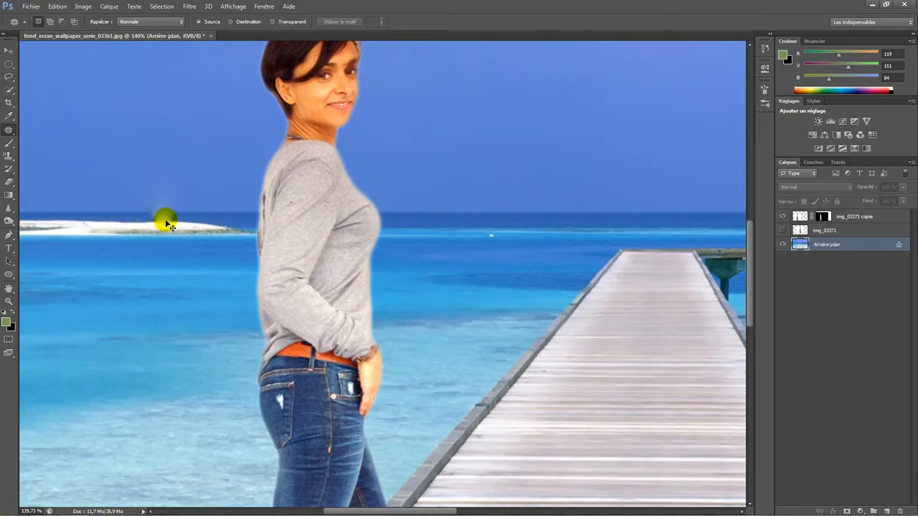
{"action": "key", "text": "ctrl+z"}
{"action": "key", "text": "ctrl+alt+z"}
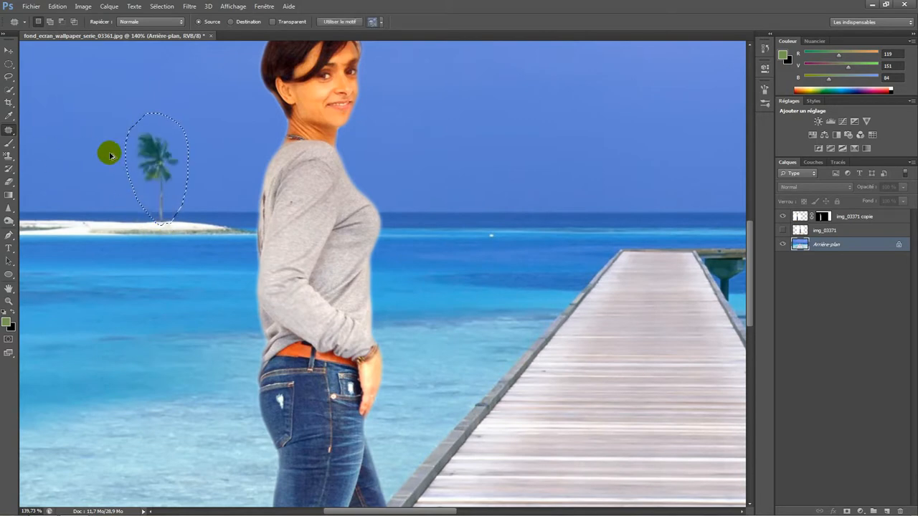
{"action": "key", "text": "ctrl+d"}
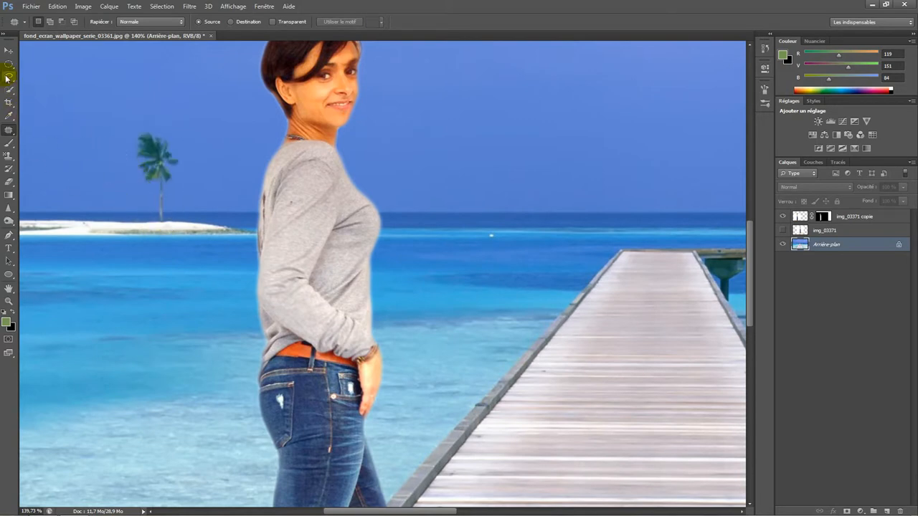
Lasso the palm tree with part of the sand beneath it, fill the area with Content-Aware, and deselect
{"action": "left_click", "coordinate": [7, 76]}
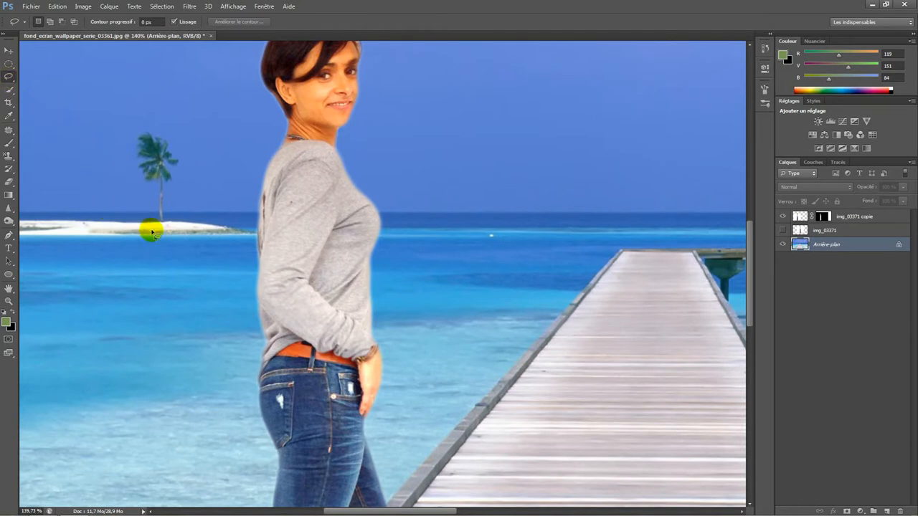
{"action": "mouse_move", "coordinate": [166, 229]}
{"action": "left_mouse_down"}
{"action": "mouse_move", "coordinate": [124, 141]}
{"action": "mouse_move", "coordinate": [143, 107]}
{"action": "mouse_move", "coordinate": [191, 190]}
{"action": "mouse_move", "coordinate": [170, 239]}
{"action": "left_mouse_up"}
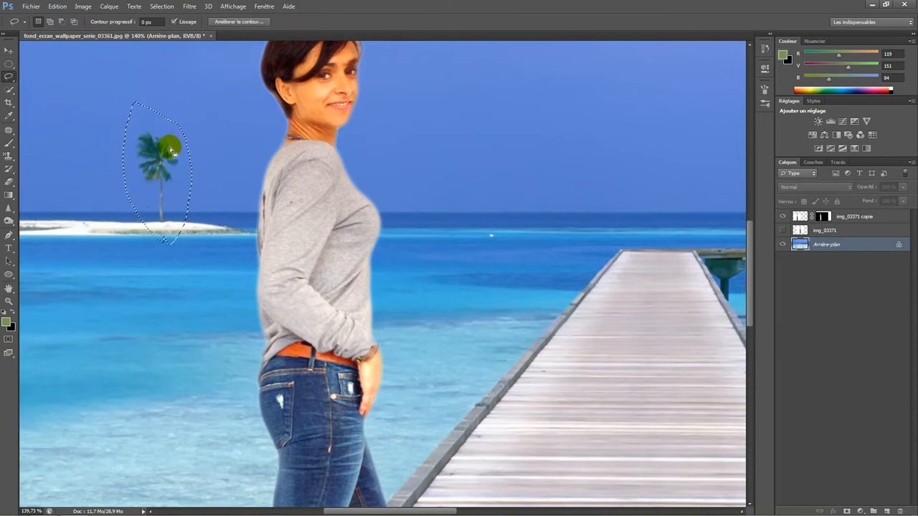
{"action": "key", "text": "shift+F5"}
{"action": "key", "text": "Return"}
{"action": "key", "text": "ctrl+d"}
{"action": "scroll", "coordinate": [407, 195], "scroll_direction": "down", "scroll_amount": 4}
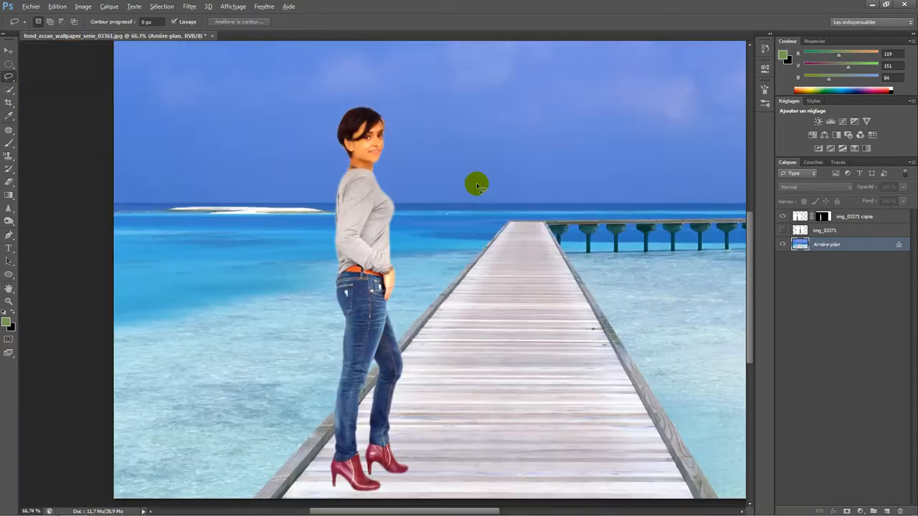
{"action": "scroll", "coordinate": [421, 246], "scroll_direction": "down", "scroll_amount": 1}
{"action": "scroll", "coordinate": [250, 273], "scroll_direction": "up", "scroll_amount": 2}
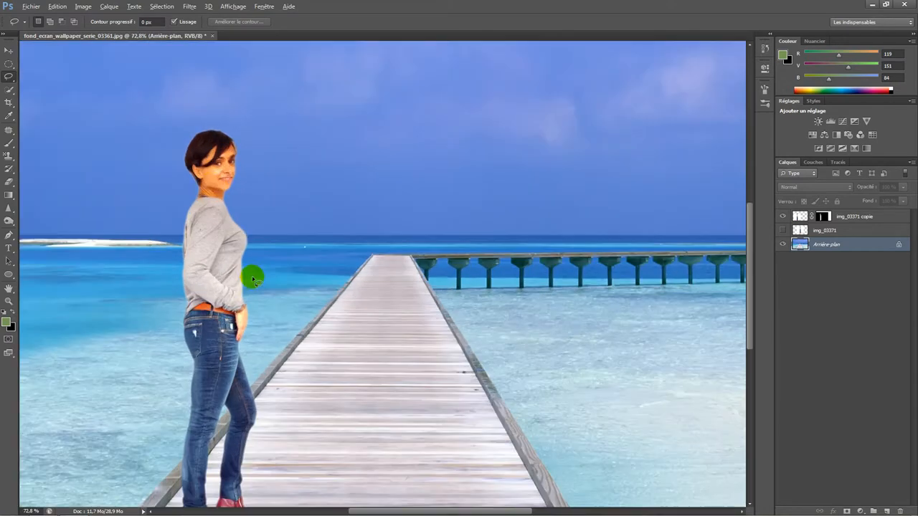
{"action": "scroll", "coordinate": [213, 186], "scroll_direction": "up", "scroll_amount": 2}
{"action": "scroll", "coordinate": [229, 184], "scroll_direction": "down", "scroll_amount": 3}
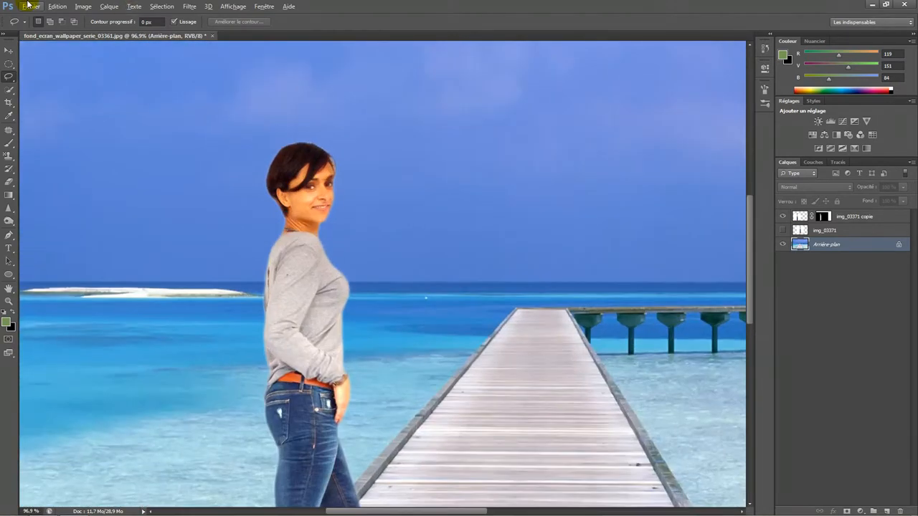
{"action": "scroll", "coordinate": [51, 177], "scroll_direction": "up", "scroll_amount": 2}
Import the Bouche image, scale it to about 15%, and place it beside the woman's face
{"action": "left_click", "coordinate": [30, 7]}
{"action": "left_click", "coordinate": [72, 168]}
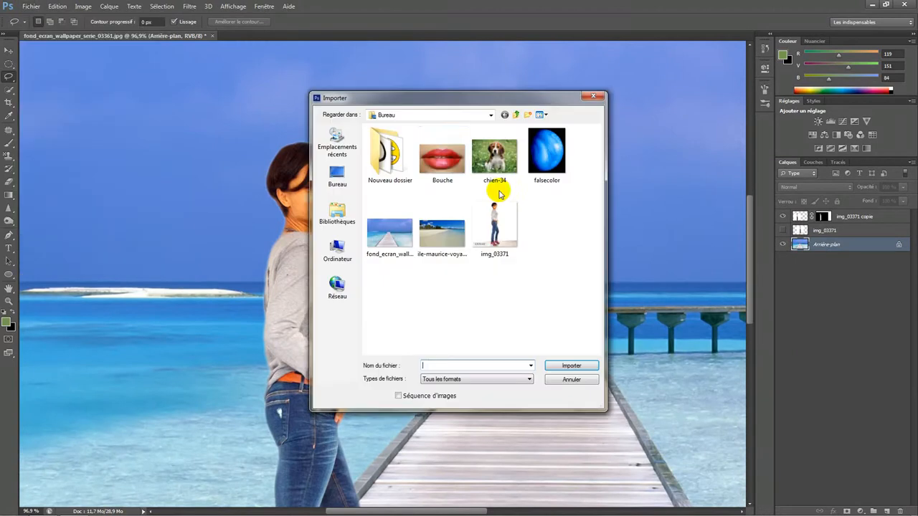
{"action": "double_click", "coordinate": [433, 172]}
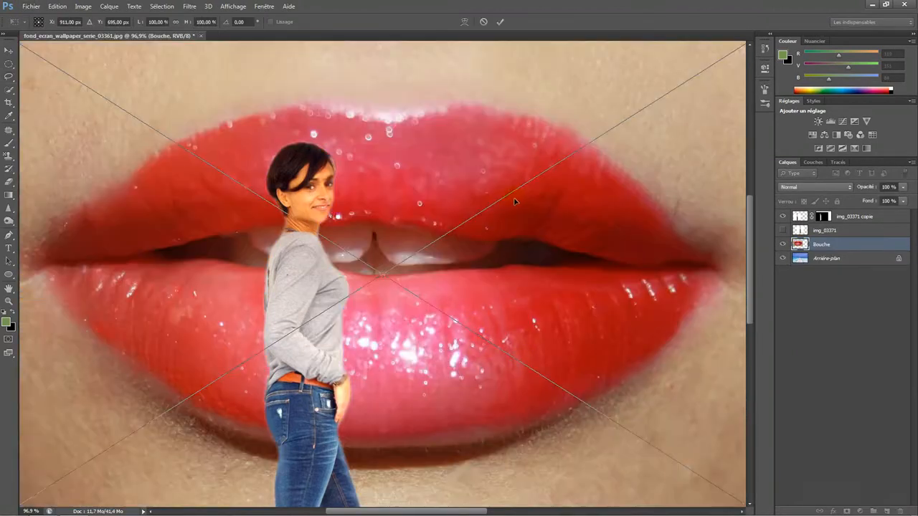
{"action": "scroll", "coordinate": [514, 202], "scroll_direction": "down", "scroll_amount": 4}
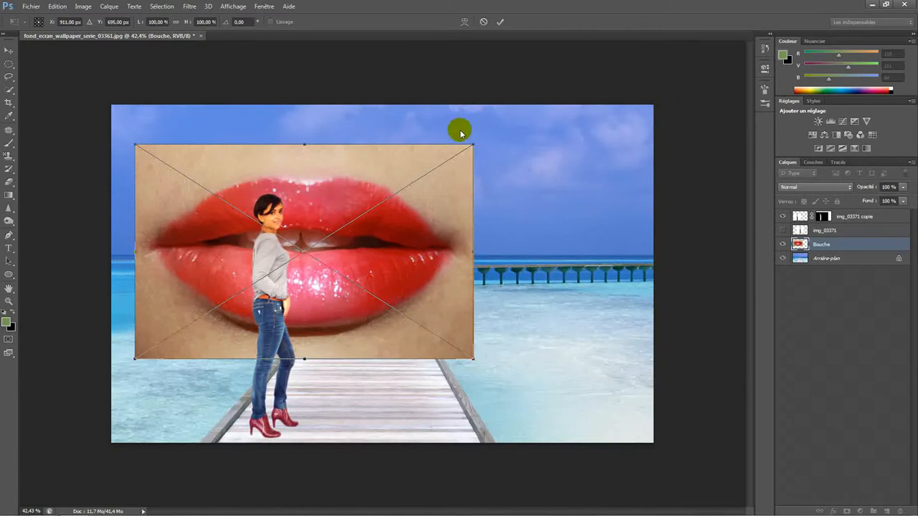
{"action": "left_click_drag", "start_coordinate": [472, 144], "coordinate": [275, 230]}
{"action": "scroll", "coordinate": [283, 232], "scroll_direction": "up", "scroll_amount": 10}
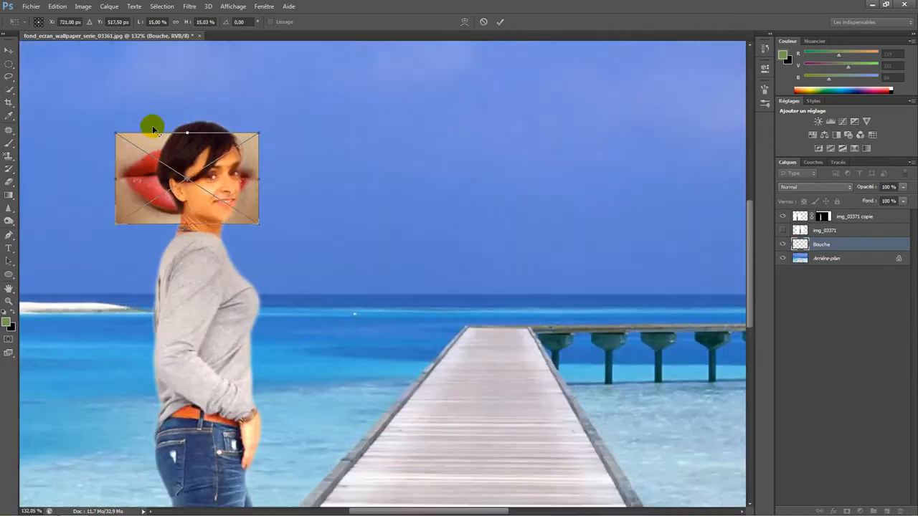
{"action": "left_click_drag", "start_coordinate": [177, 203], "coordinate": [288, 250]}
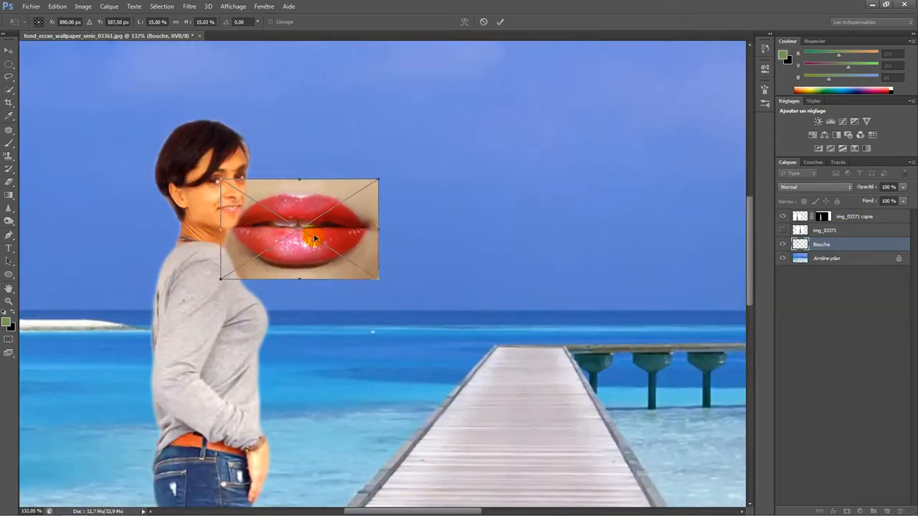
{"action": "left_click", "coordinate": [499, 22]}
Move the Bouche layer to the top of the stack, above img_03371 copie
{"action": "left_click_drag", "start_coordinate": [821, 245], "coordinate": [830, 189]}
{"action": "left_click_drag", "start_coordinate": [848, 246], "coordinate": [854, 210]}
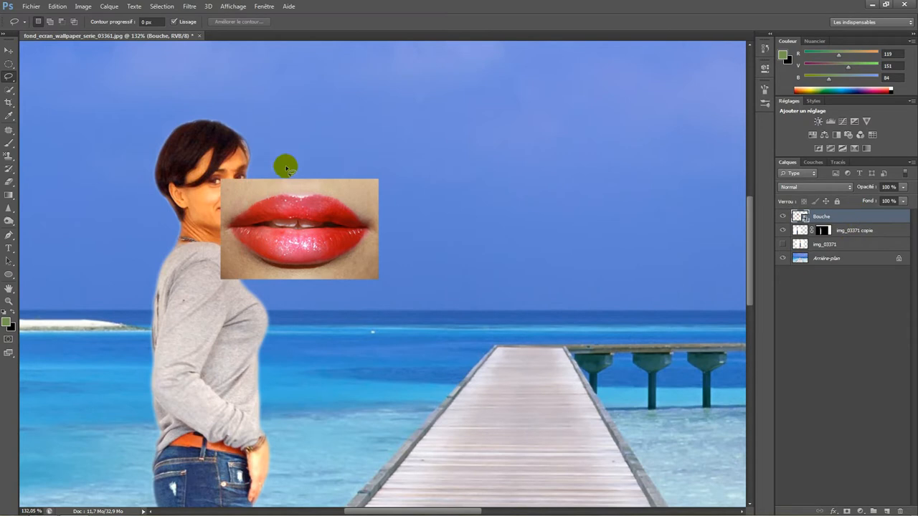
{"action": "left_click_drag", "start_coordinate": [299, 245], "coordinate": [310, 256]}
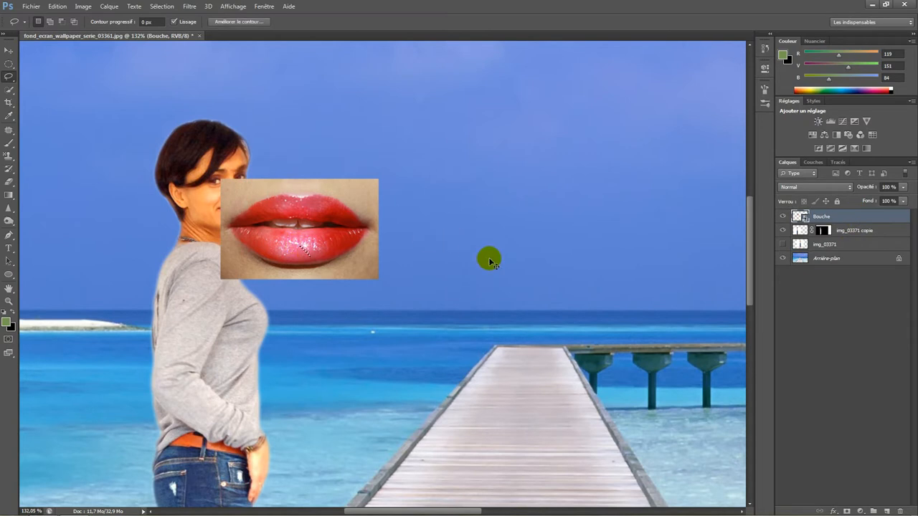
{"action": "key", "text": "ctrl+d"}
Scale the Bouche layer down to about 2.8% and position it over the woman's mouth
{"action": "key", "text": "ctrl+t"}
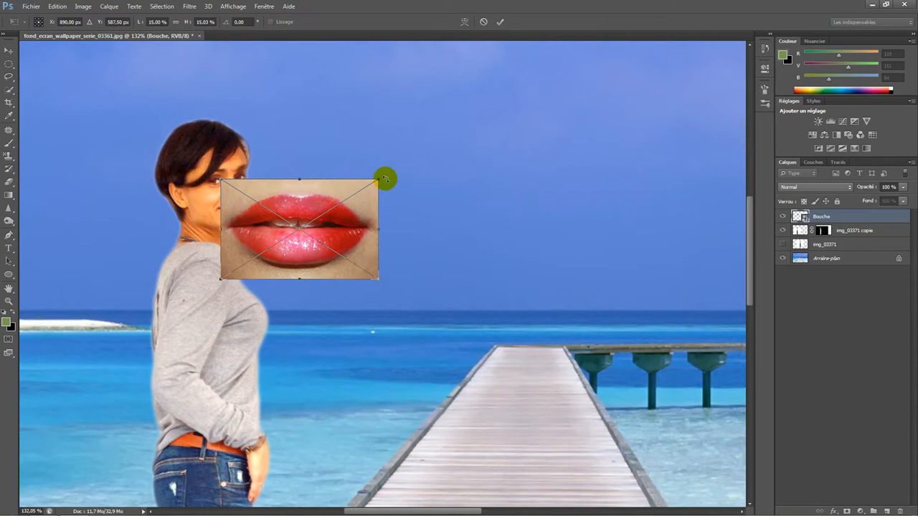
{"action": "left_click_drag", "start_coordinate": [380, 179], "coordinate": [233, 217]}
{"action": "scroll", "coordinate": [234, 213], "scroll_direction": "up", "scroll_amount": 4}
{"action": "left_click_drag", "start_coordinate": [215, 303], "coordinate": [203, 206]}
{"action": "scroll", "coordinate": [203, 207], "scroll_direction": "up", "scroll_amount": 2}
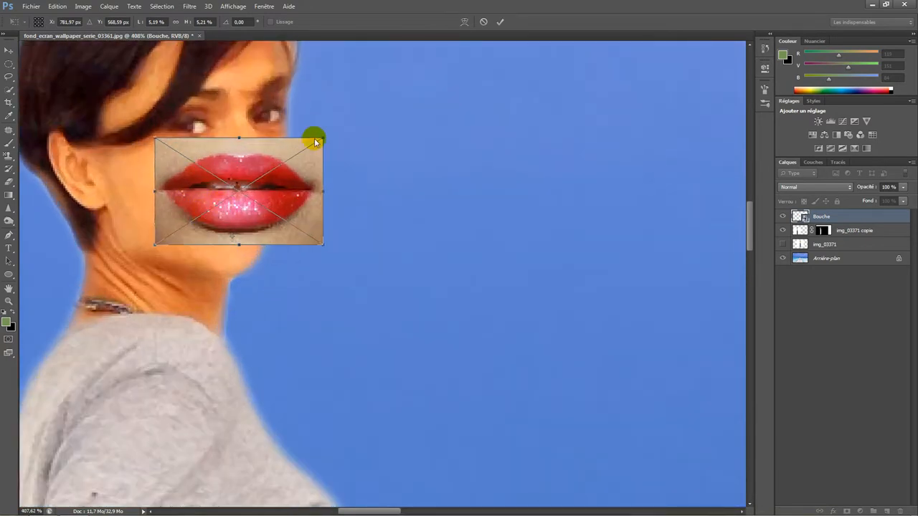
{"action": "left_click_drag", "start_coordinate": [322, 140], "coordinate": [258, 212]}
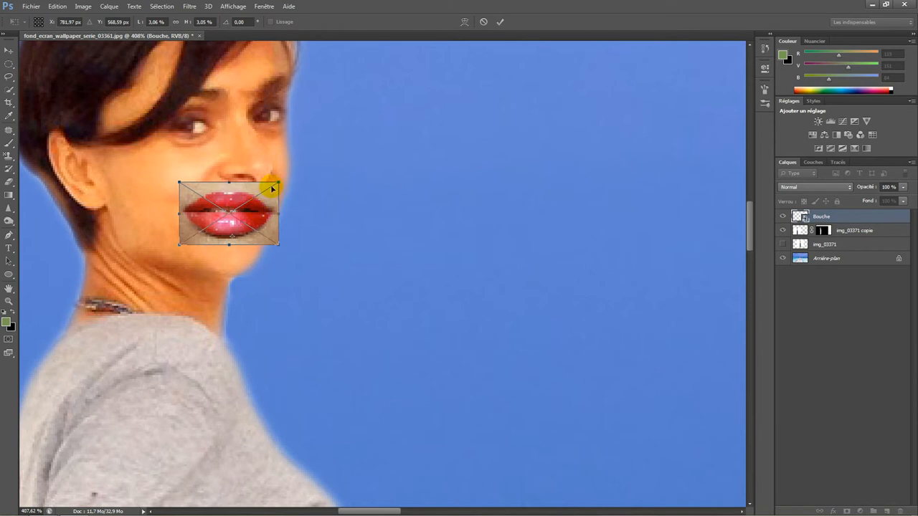
{"action": "left_click_drag", "start_coordinate": [266, 192], "coordinate": [261, 199]}
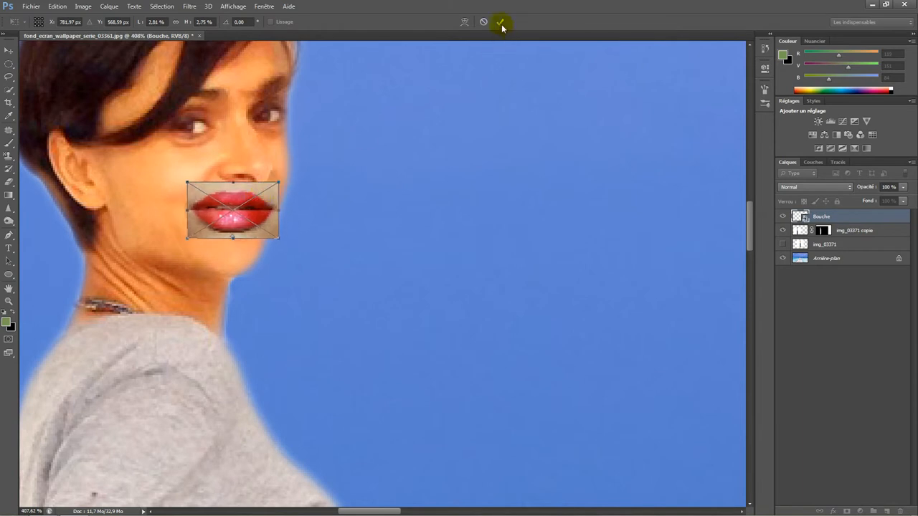
{"action": "left_click", "coordinate": [499, 21]}
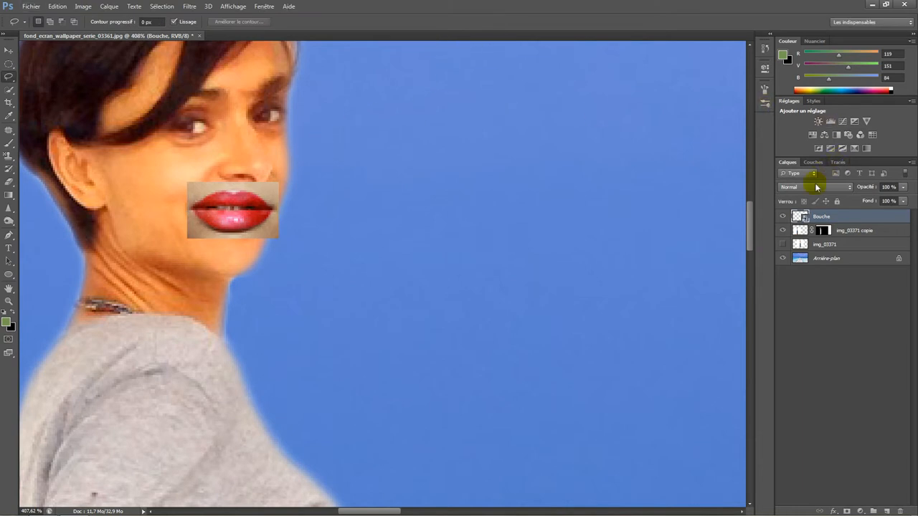
Try Incrustation, Densité couleur -, Mélange maximal and other blend modes on the Bouche layer, and return it to Normal
{"action": "left_click", "coordinate": [818, 186]}
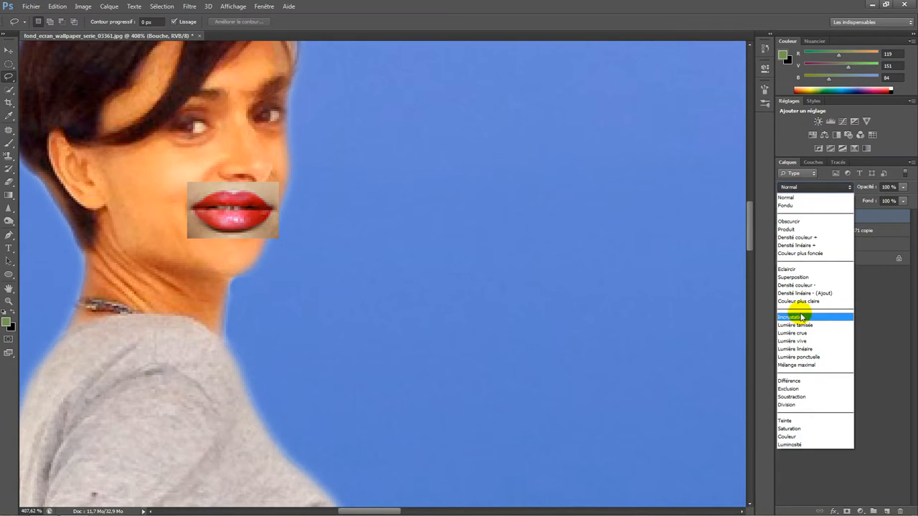
{"action": "left_click", "coordinate": [801, 317]}
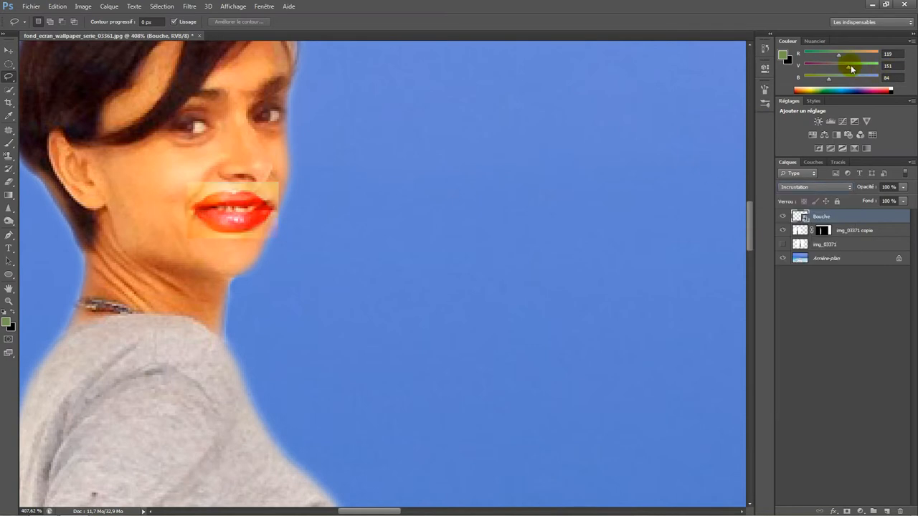
{"action": "left_click", "coordinate": [827, 188]}
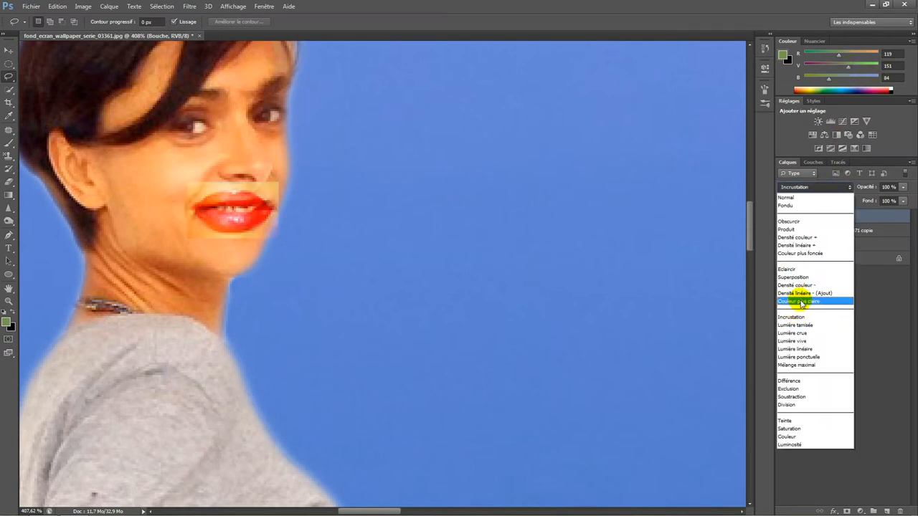
{"action": "left_click", "coordinate": [805, 274]}
{"action": "key", "text": "shift+plus"}
{"action": "key", "text": "shift+plus"}
{"action": "key", "text": "shift+plus"}
{"action": "key", "text": "shift+plus"}
{"action": "key", "text": "shift+plus"}
{"action": "key", "text": "shift+plus"}
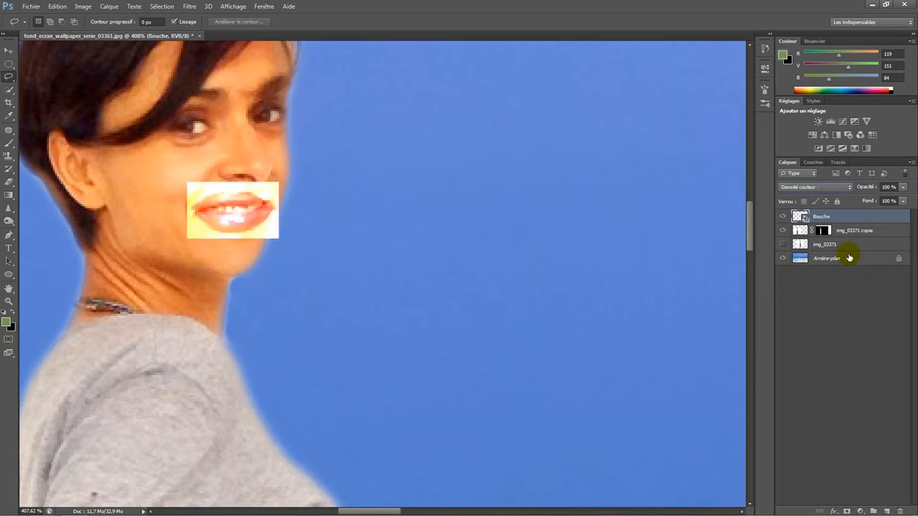
{"action": "key", "text": "shift+plus"}
{"action": "key", "text": "shift+plus"}
{"action": "key", "text": "shift+plus"}
{"action": "key", "text": "shift+plus"}
{"action": "key", "text": "shift+plus"}
{"action": "key", "text": "shift+plus"}
{"action": "key", "text": "shift+plus"}
{"action": "key", "text": "shift+plus"}
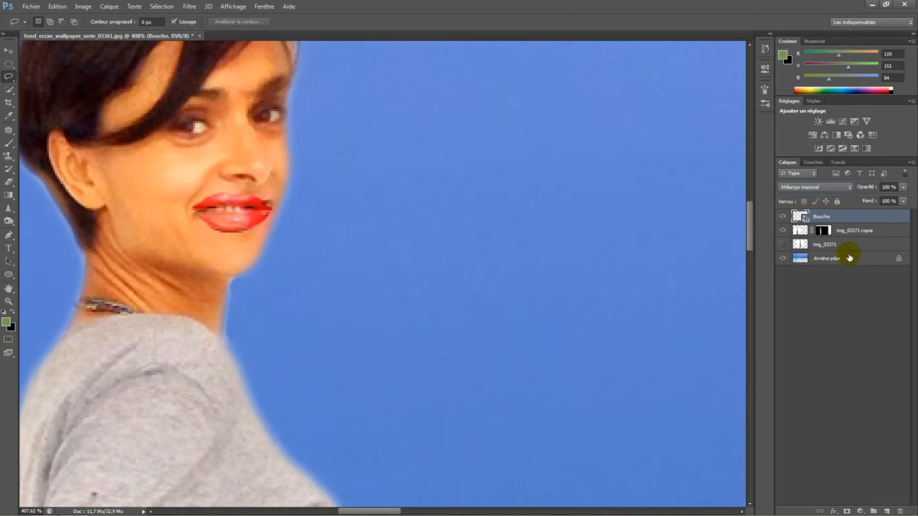
{"action": "key", "text": "shift+plus"}
{"action": "key", "text": "shift+plus"}
{"action": "key", "text": "shift+plus"}
{"action": "key", "text": "shift+minus"}
{"action": "key", "text": "shift+alt+n"}
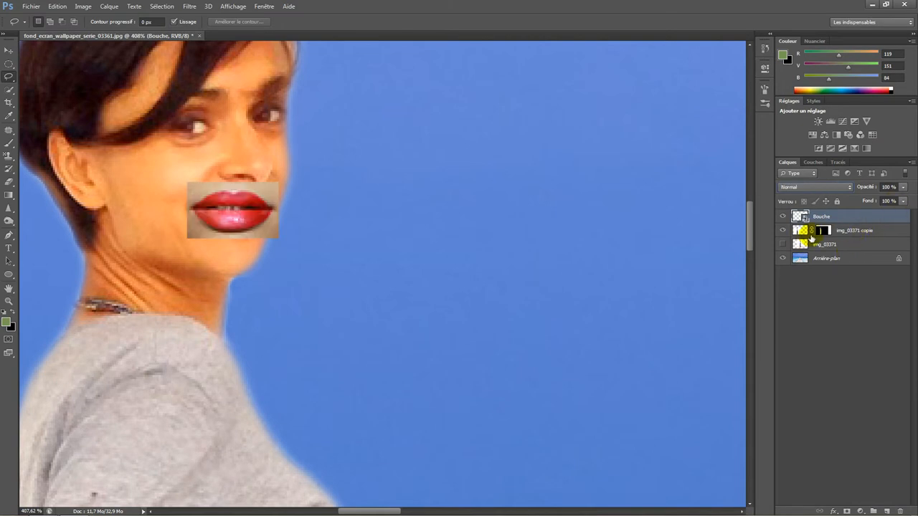
Hide the Bouche layer, lasso the woman's mouth on img_03371 copie, fill it with Content-Aware, and deselect
{"action": "left_click", "coordinate": [809, 231]}
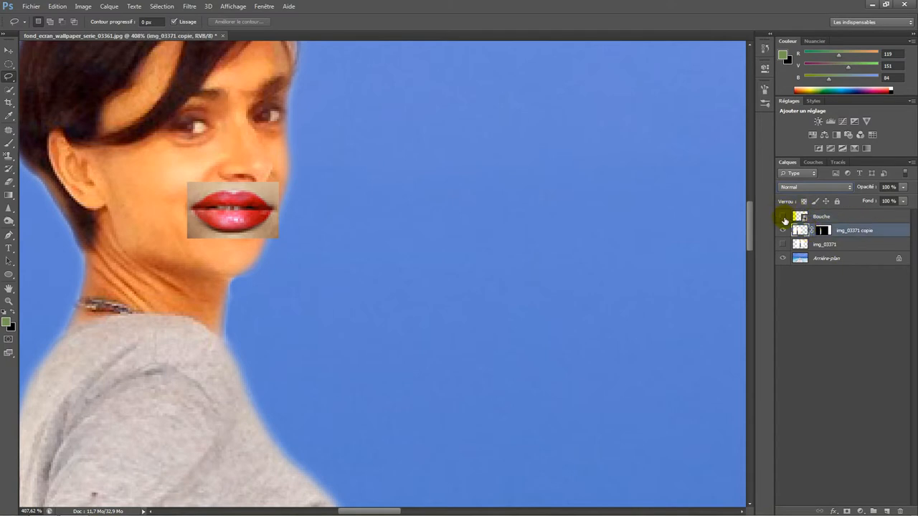
{"action": "left_click", "coordinate": [783, 216]}
{"action": "left_click", "coordinate": [7, 65]}
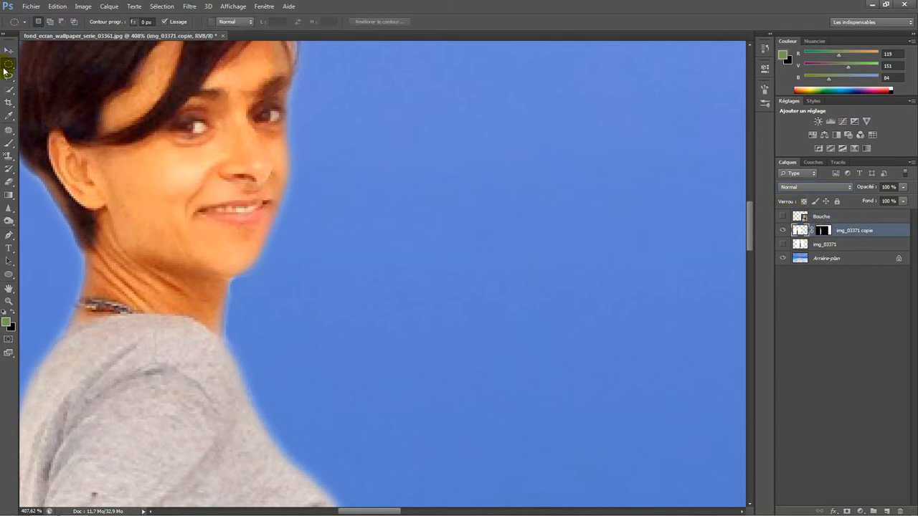
{"action": "left_click", "coordinate": [8, 76]}
{"action": "mouse_move", "coordinate": [195, 233]}
{"action": "left_mouse_down"}
{"action": "mouse_move", "coordinate": [186, 210]}
{"action": "mouse_move", "coordinate": [238, 197]}
{"action": "mouse_move", "coordinate": [250, 232]}
{"action": "mouse_move", "coordinate": [209, 237]}
{"action": "mouse_move", "coordinate": [189, 225]}
{"action": "mouse_move", "coordinate": [184, 204]}
{"action": "left_mouse_up"}
{"action": "key", "text": "shift+F5"}
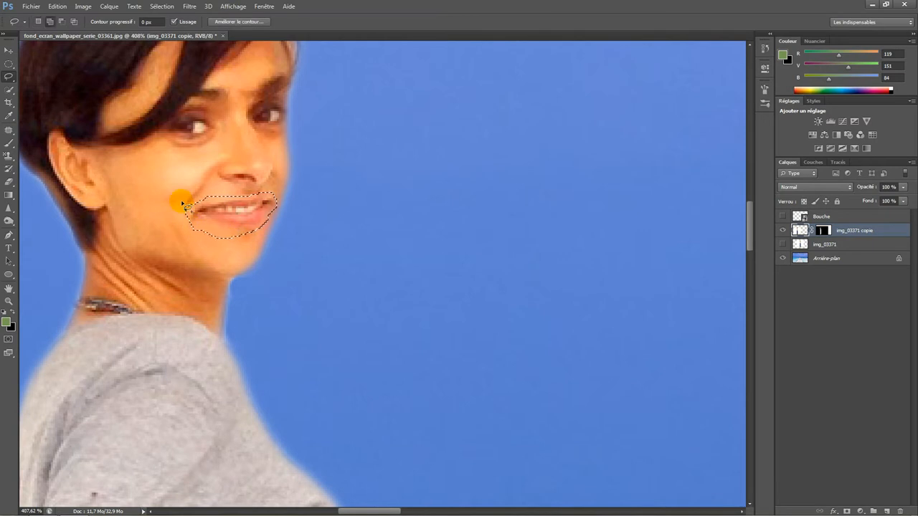
{"action": "key", "text": "Return"}
{"action": "left_click", "coordinate": [182, 204]}
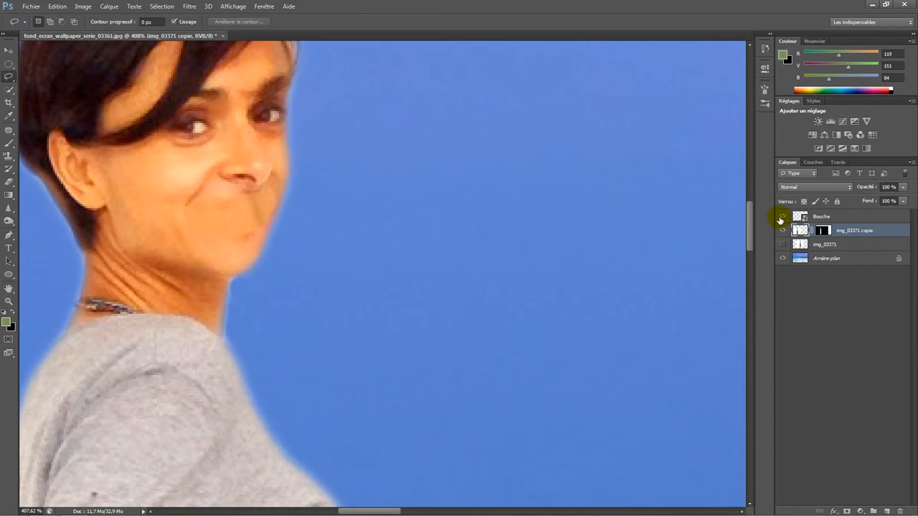
Show the Bouche layer again over the filled mouth area
{"action": "left_click", "coordinate": [782, 216]}
{"action": "scroll", "coordinate": [236, 238], "scroll_direction": "up", "scroll_amount": 3}
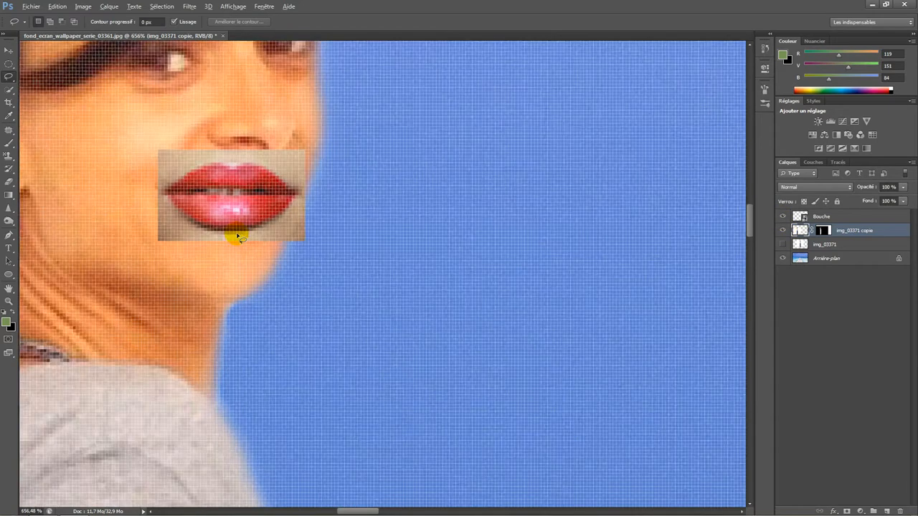
{"action": "scroll", "coordinate": [236, 238], "scroll_direction": "down", "scroll_amount": 3}
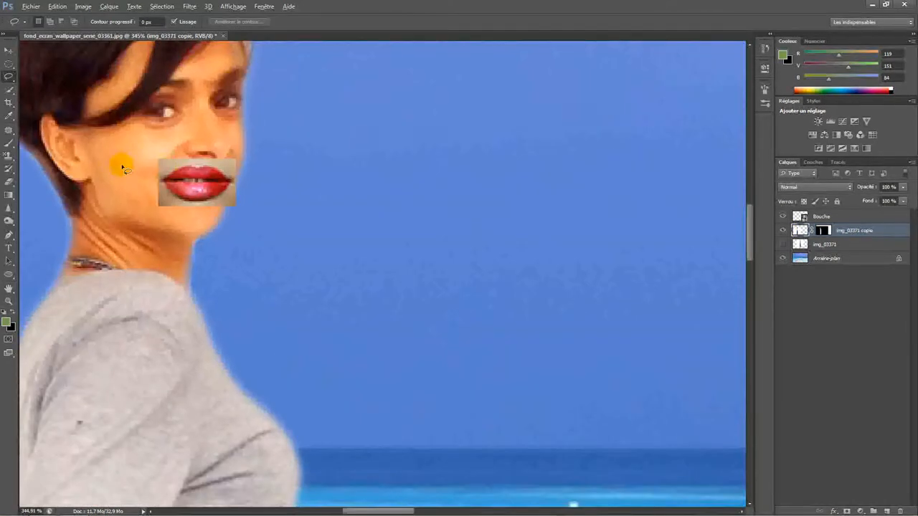
{"action": "scroll", "coordinate": [118, 239], "scroll_direction": "up", "scroll_amount": 1}
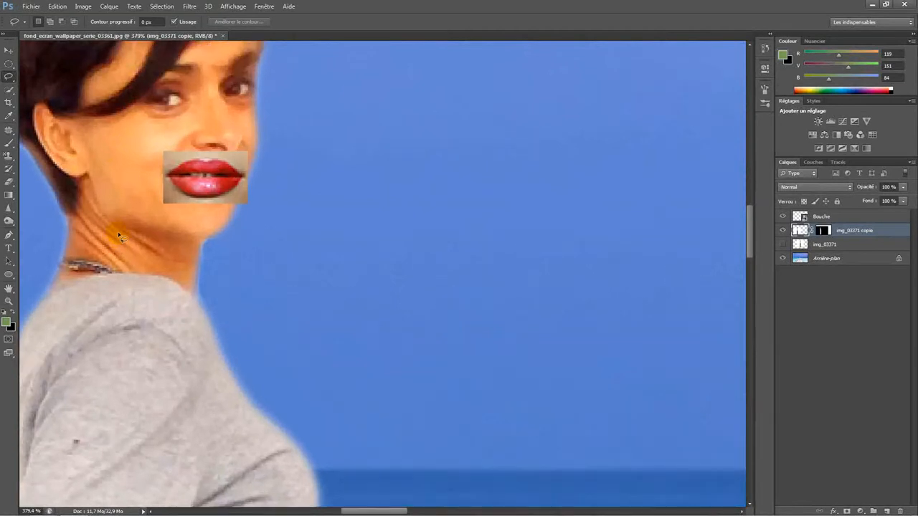
Add a Luminosité/Contraste adjustment clipped to the Bouche layer, with brightness -2 and contrast 66
{"action": "left_click", "coordinate": [817, 215]}
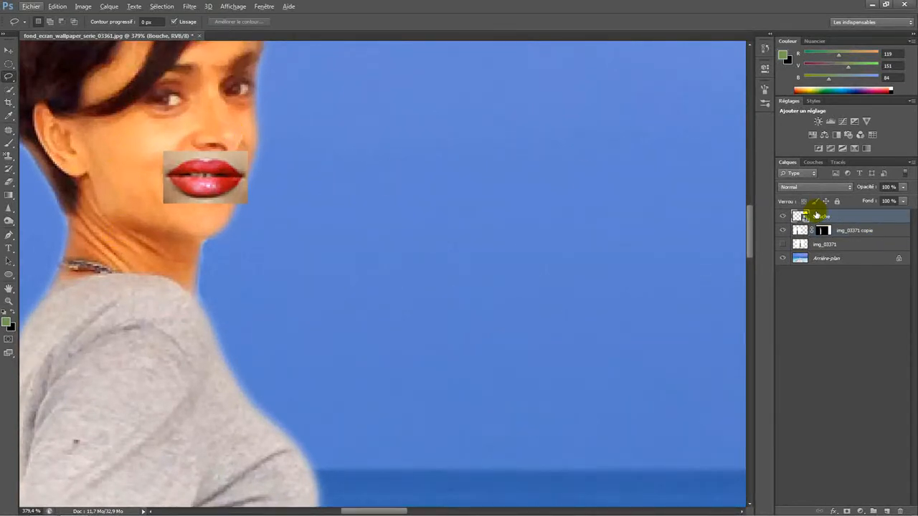
{"action": "left_click", "coordinate": [860, 509]}
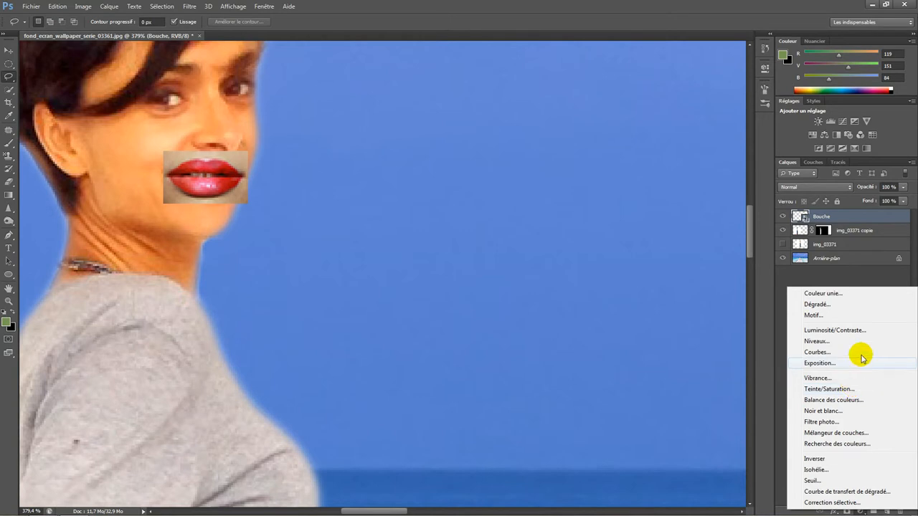
{"action": "left_click", "coordinate": [856, 329]}
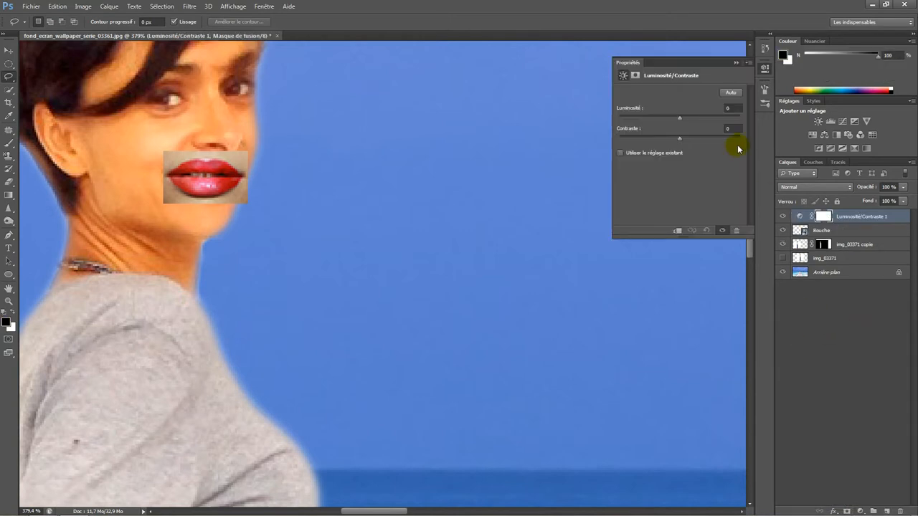
{"action": "left_click", "coordinate": [700, 140]}
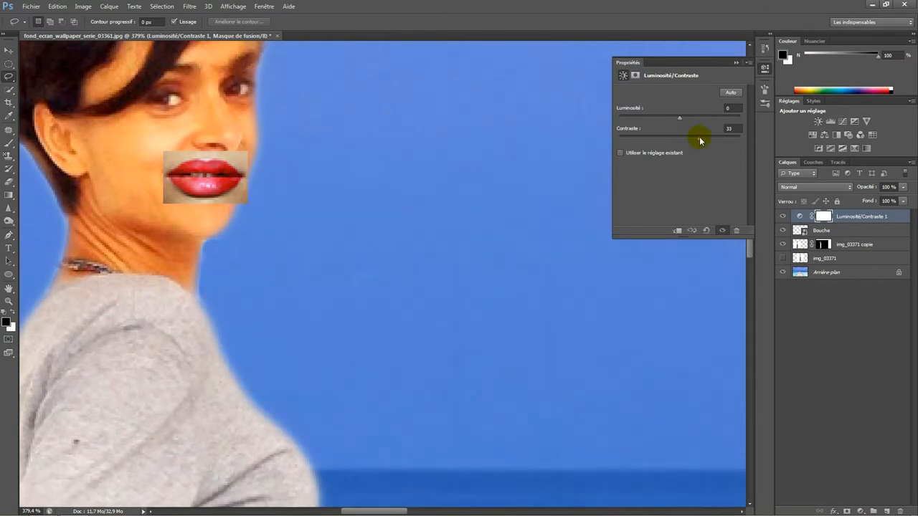
{"action": "left_click", "coordinate": [855, 223], "text": "alt"}
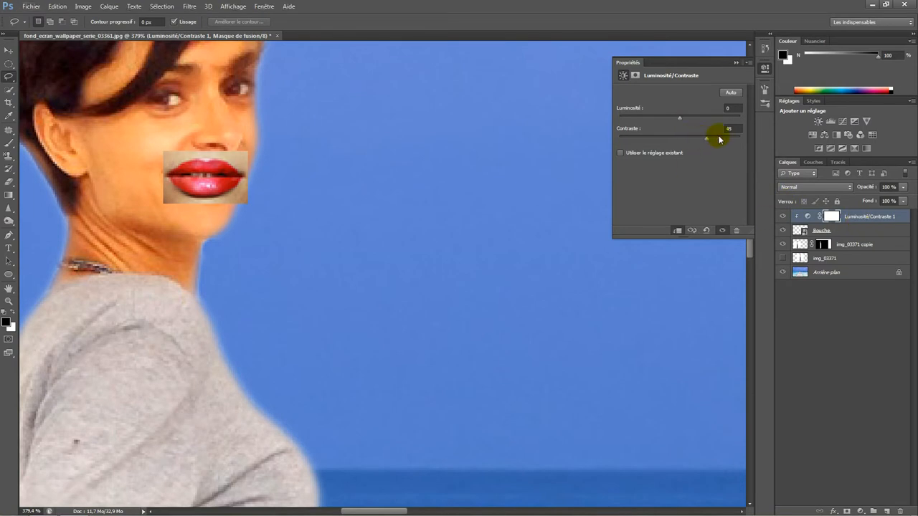
{"action": "left_click_drag", "start_coordinate": [697, 141], "coordinate": [679, 116]}
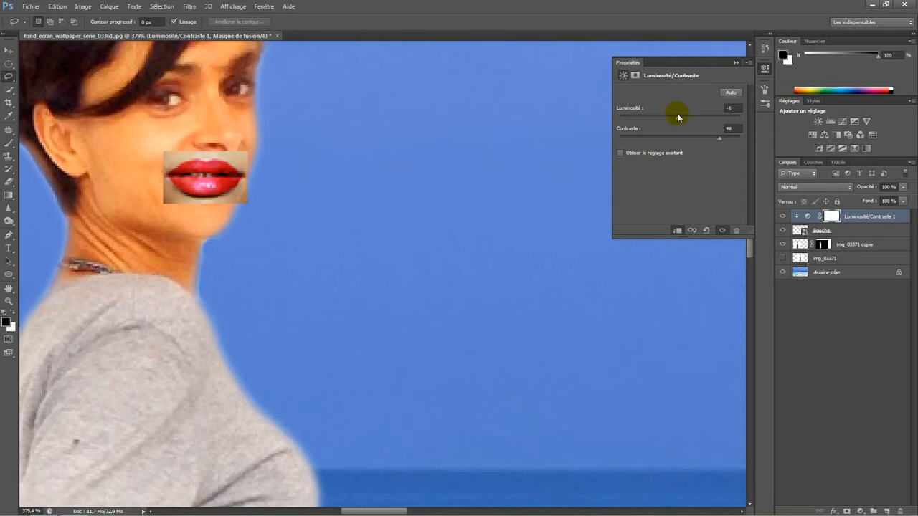
Add a Teinte/Saturation adjustment clipped to the Bouche layer, with saturation +41 and luminosity -6
{"action": "left_click", "coordinate": [861, 510]}
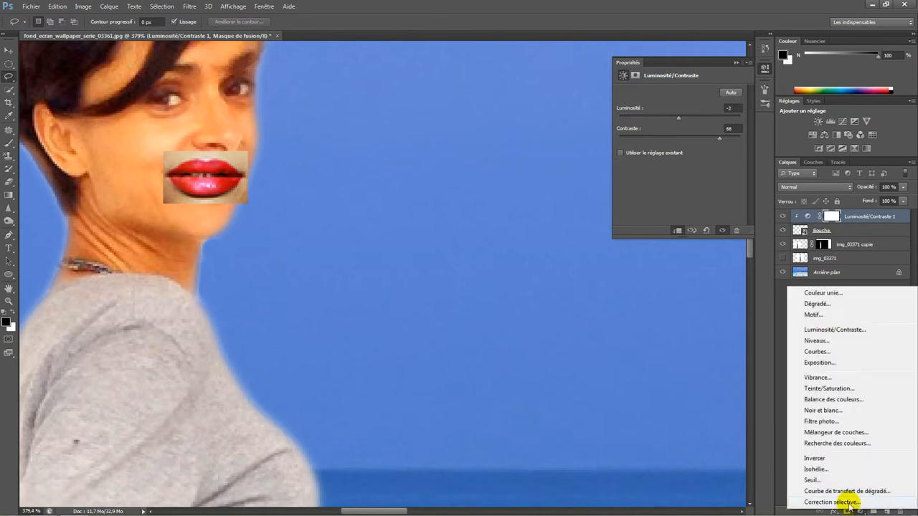
{"action": "left_click", "coordinate": [839, 387]}
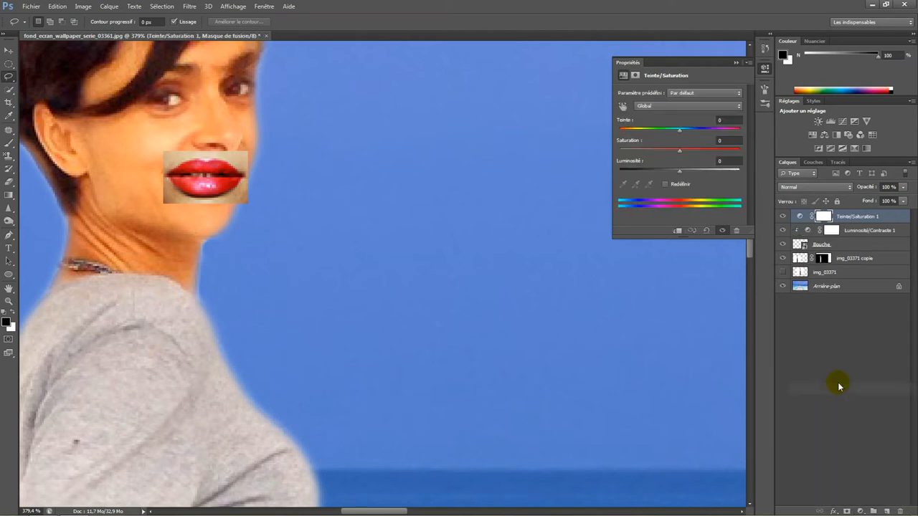
{"action": "left_click", "coordinate": [869, 216], "text": "alt"}
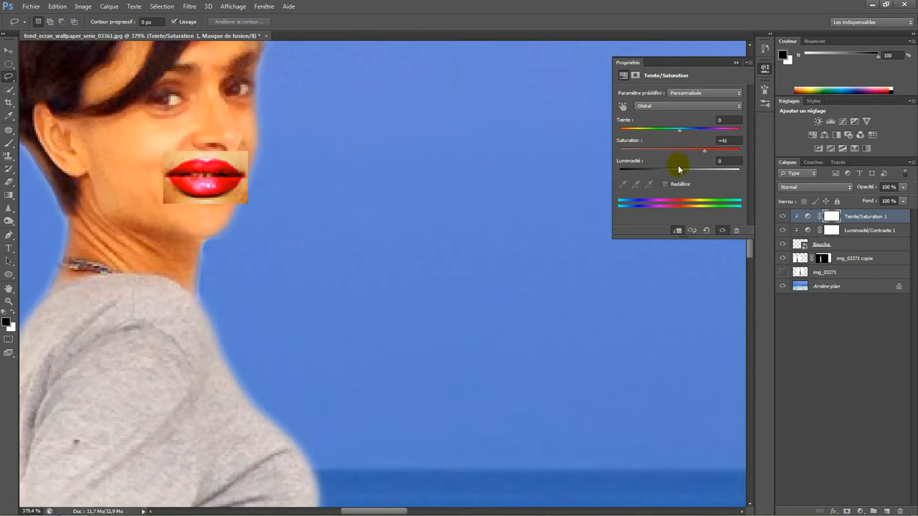
{"action": "mouse_move", "coordinate": [679, 171]}
{"action": "left_mouse_down"}
{"action": "mouse_move", "coordinate": [692, 168]}
{"action": "mouse_move", "coordinate": [680, 174]}
{"action": "left_mouse_up"}
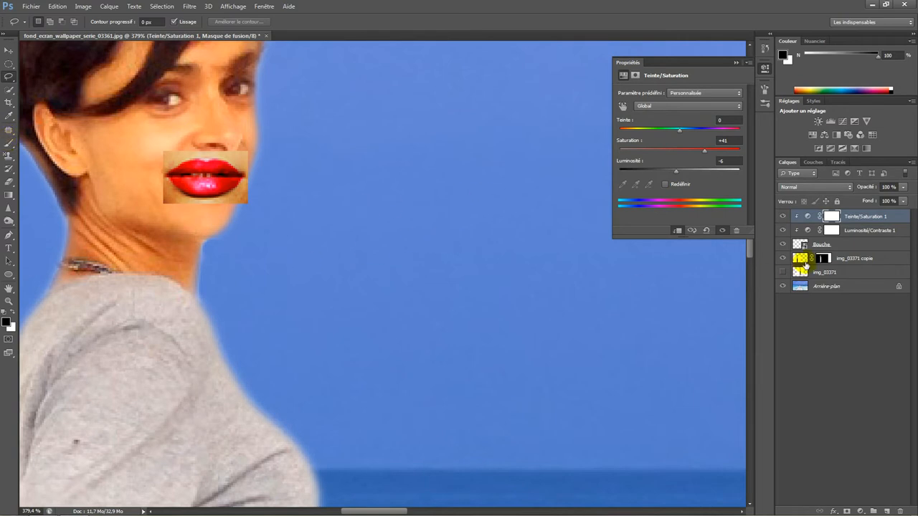
Rasterize the Bouche smart object so that the Eraser can be used on it
{"action": "left_click", "coordinate": [843, 245]}
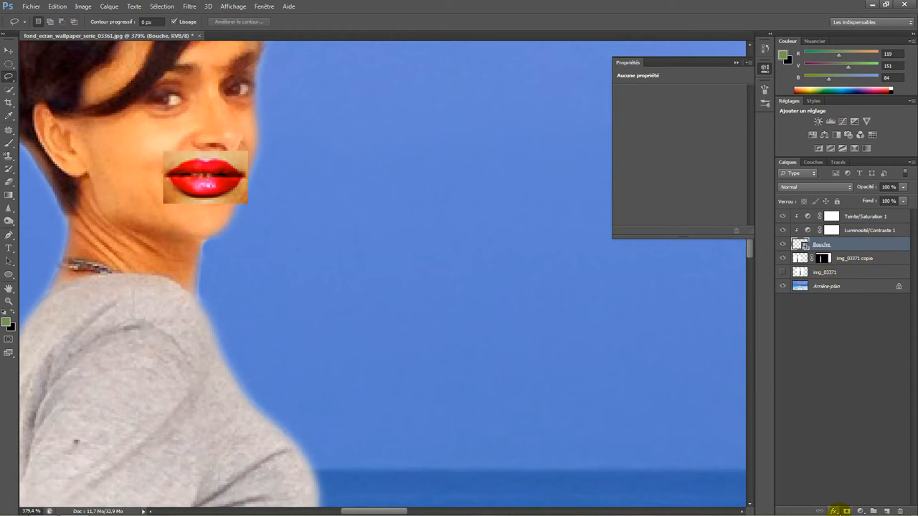
{"action": "left_click", "coordinate": [4, 185]}
{"action": "scroll", "coordinate": [123, 173], "scroll_direction": "up", "scroll_amount": 2}
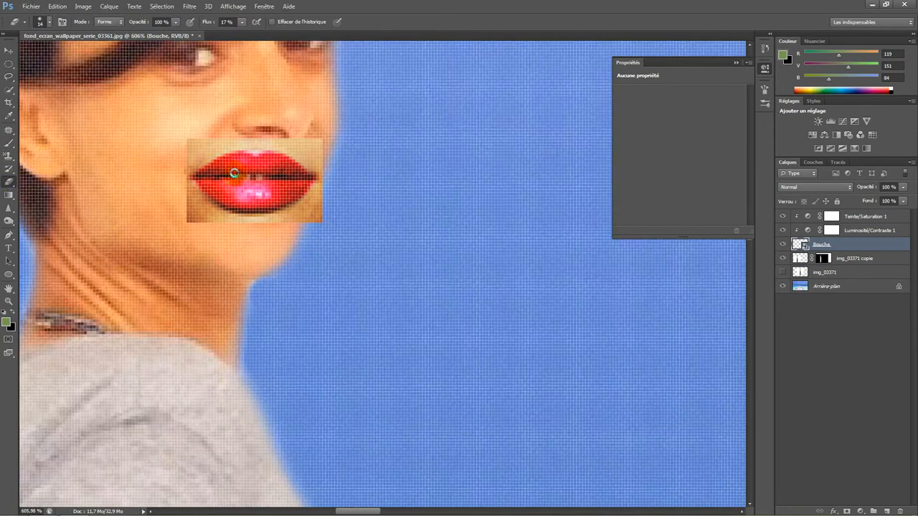
{"action": "left_click", "coordinate": [235, 173]}
{"action": "left_click", "coordinate": [420, 227]}
Erase the outer edges of the Bouche rectangle with a soft 14 px Eraser, using 64% and 96% opacity
{"action": "scroll", "coordinate": [174, 191], "scroll_direction": "up", "scroll_amount": 2}
{"action": "right_click", "coordinate": [221, 72]}
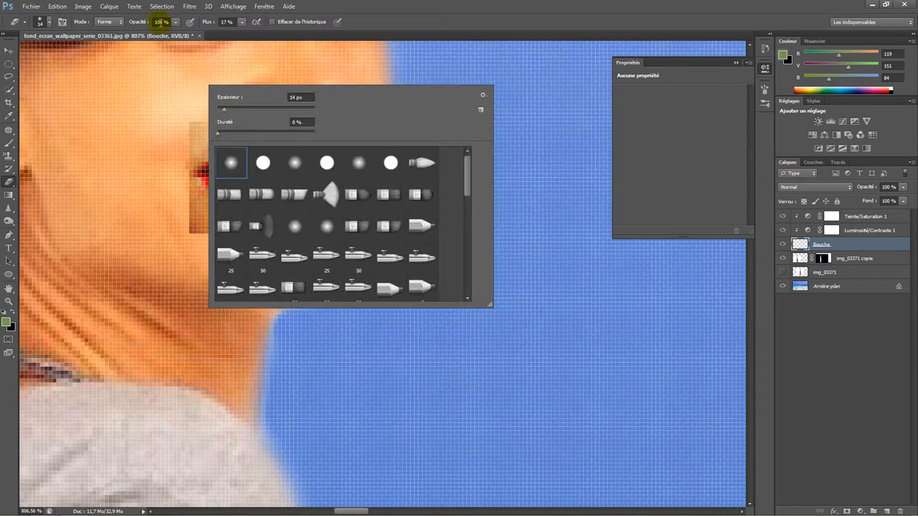
{"action": "left_click", "coordinate": [139, 25]}
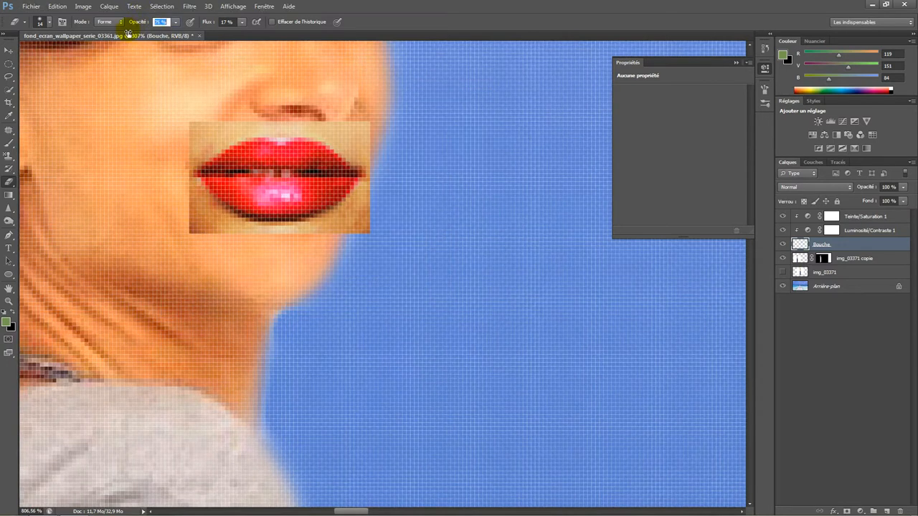
{"action": "left_click_drag", "start_coordinate": [122, 38], "coordinate": [122, 38]}
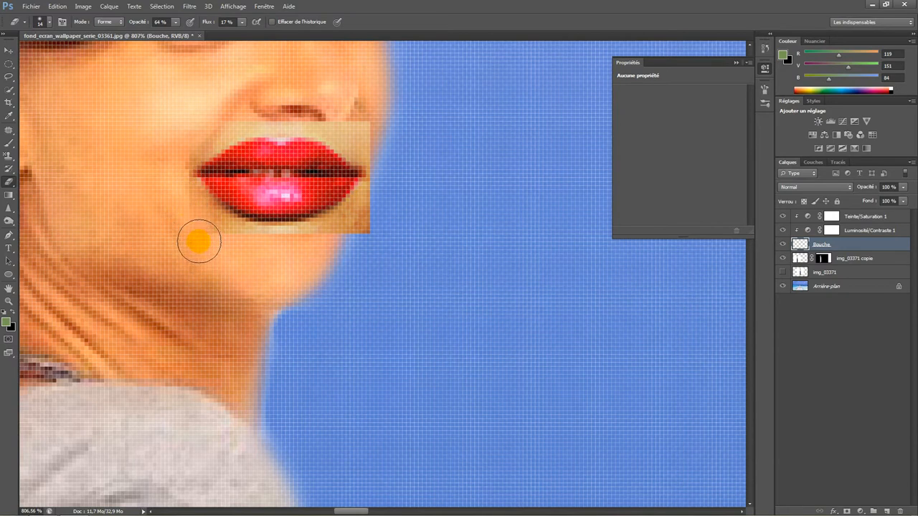
{"action": "left_click_drag", "start_coordinate": [147, 33], "coordinate": [149, 33]}
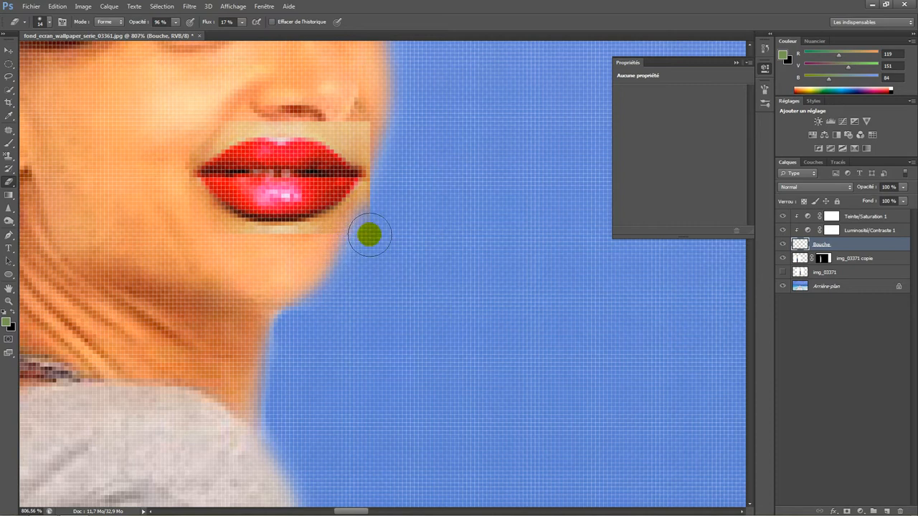
{"action": "mouse_move", "coordinate": [380, 213]}
{"action": "left_mouse_down"}
{"action": "mouse_move", "coordinate": [371, 139]}
{"action": "mouse_move", "coordinate": [332, 107]}
{"action": "mouse_move", "coordinate": [316, 108]}
{"action": "left_mouse_up"}
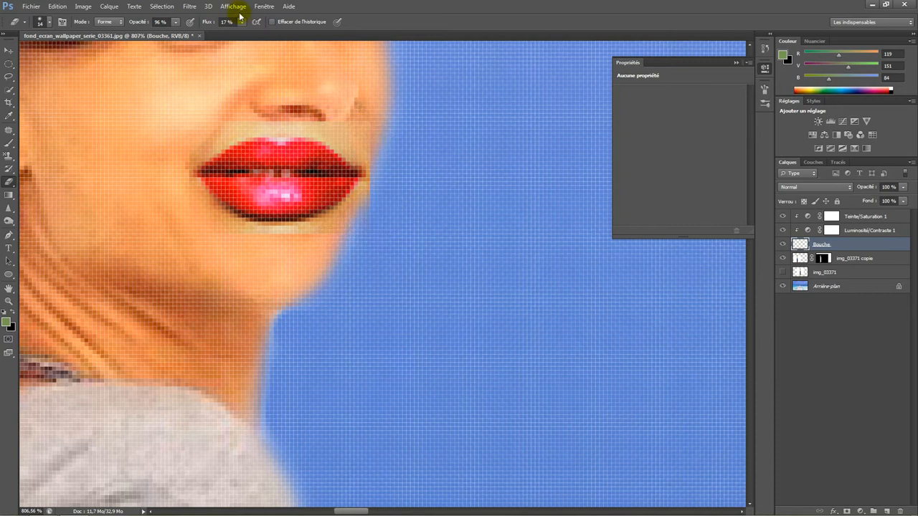
Set the Eraser's opacity and flow to 100% and erase the remaining pale skin around the red lips
{"action": "left_click_drag", "start_coordinate": [139, 22], "coordinate": [284, 25]}
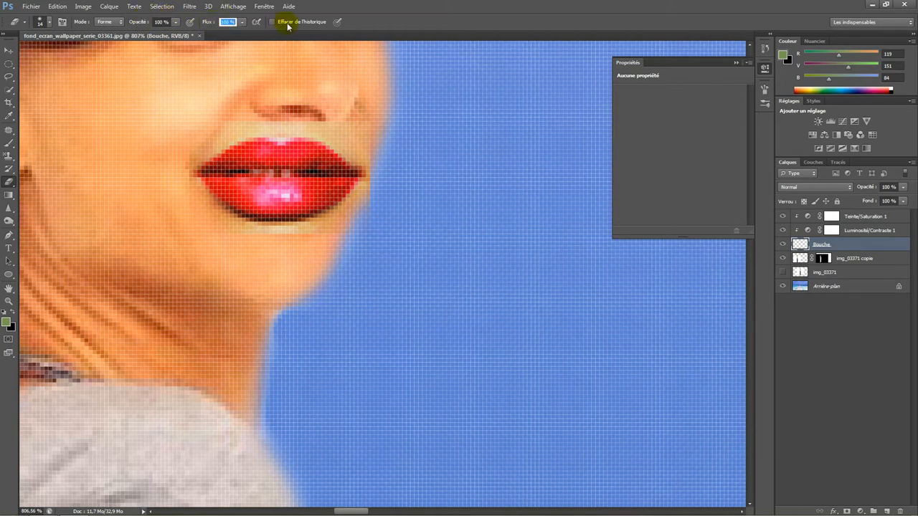
{"action": "mouse_move", "coordinate": [367, 138]}
{"action": "left_mouse_down"}
{"action": "mouse_move", "coordinate": [332, 105]}
{"action": "mouse_move", "coordinate": [342, 108]}
{"action": "mouse_move", "coordinate": [236, 104]}
{"action": "mouse_move", "coordinate": [205, 112]}
{"action": "mouse_move", "coordinate": [170, 144]}
{"action": "mouse_move", "coordinate": [222, 102]}
{"action": "mouse_move", "coordinate": [248, 93]}
{"action": "mouse_move", "coordinate": [183, 139]}
{"action": "mouse_move", "coordinate": [162, 168]}
{"action": "mouse_move", "coordinate": [161, 209]}
{"action": "mouse_move", "coordinate": [180, 242]}
{"action": "mouse_move", "coordinate": [199, 250]}
{"action": "mouse_move", "coordinate": [190, 233]}
{"action": "mouse_move", "coordinate": [291, 255]}
{"action": "mouse_move", "coordinate": [207, 238]}
{"action": "mouse_move", "coordinate": [203, 217]}
{"action": "mouse_move", "coordinate": [251, 257]}
{"action": "mouse_move", "coordinate": [323, 256]}
{"action": "mouse_move", "coordinate": [351, 228]}
{"action": "mouse_move", "coordinate": [302, 251]}
{"action": "mouse_move", "coordinate": [242, 250]}
{"action": "mouse_move", "coordinate": [333, 247]}
{"action": "left_mouse_up"}
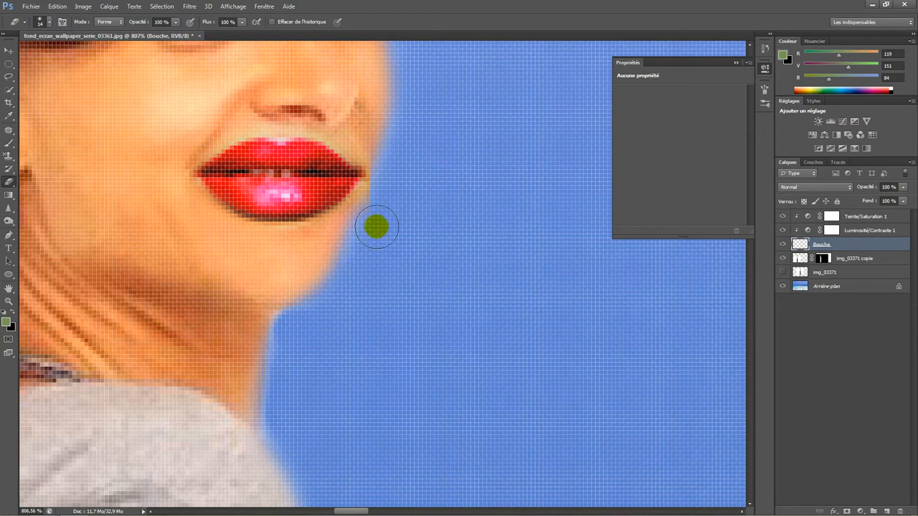
{"action": "mouse_move", "coordinate": [389, 172]}
{"action": "left_mouse_down"}
{"action": "mouse_move", "coordinate": [365, 134]}
{"action": "mouse_move", "coordinate": [378, 176]}
{"action": "mouse_move", "coordinate": [328, 225]}
{"action": "mouse_move", "coordinate": [286, 246]}
{"action": "mouse_move", "coordinate": [239, 242]}
{"action": "mouse_move", "coordinate": [160, 186]}
{"action": "mouse_move", "coordinate": [174, 127]}
{"action": "mouse_move", "coordinate": [254, 102]}
{"action": "mouse_move", "coordinate": [322, 108]}
{"action": "mouse_move", "coordinate": [272, 103]}
{"action": "mouse_move", "coordinate": [190, 133]}
{"action": "mouse_move", "coordinate": [159, 191]}
{"action": "mouse_move", "coordinate": [219, 250]}
{"action": "mouse_move", "coordinate": [279, 258]}
{"action": "left_mouse_up"}
{"action": "scroll", "coordinate": [279, 258], "scroll_direction": "down", "scroll_amount": 5}
{"action": "scroll", "coordinate": [325, 251], "scroll_direction": "down", "scroll_amount": 2}
{"action": "scroll", "coordinate": [374, 231], "scroll_direction": "down", "scroll_amount": 3}
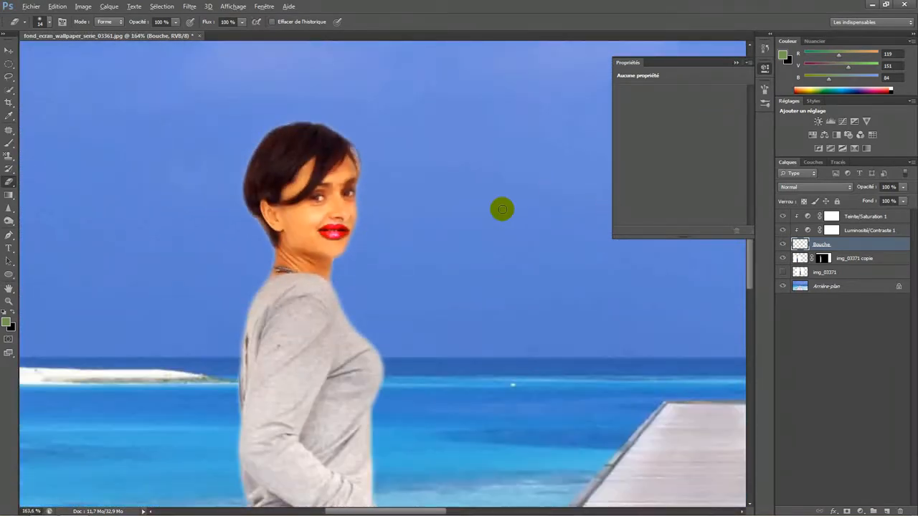
{"action": "scroll", "coordinate": [503, 210], "scroll_direction": "down", "scroll_amount": 1}
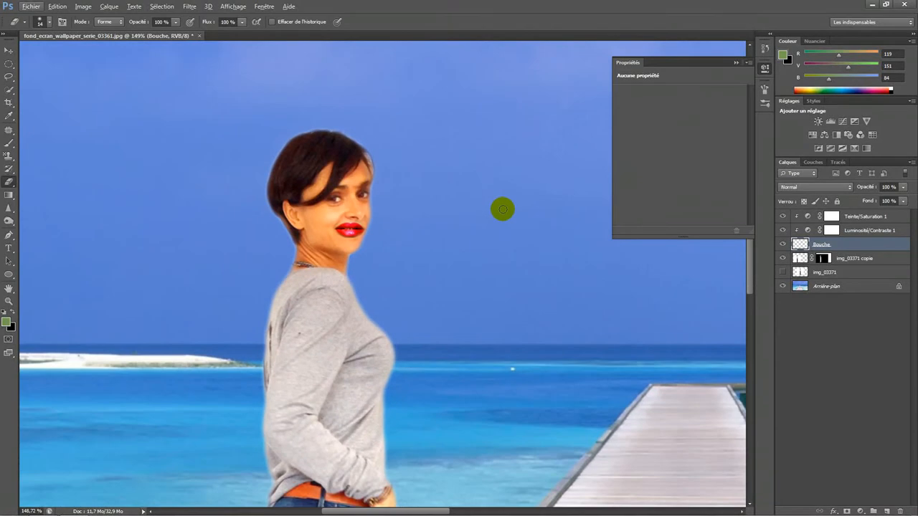
{"action": "scroll", "coordinate": [503, 211], "scroll_direction": "up", "scroll_amount": 2}
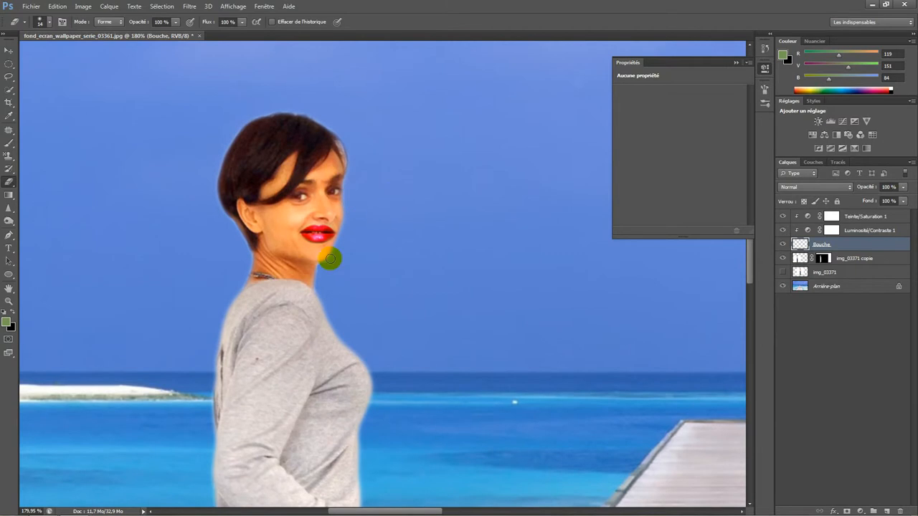
Compare blend modes such as Obscurcir, Lumière linéaire, Soustraction and Luminosité on the Bouche layer, and settle on Produit
{"action": "left_click", "coordinate": [800, 188]}
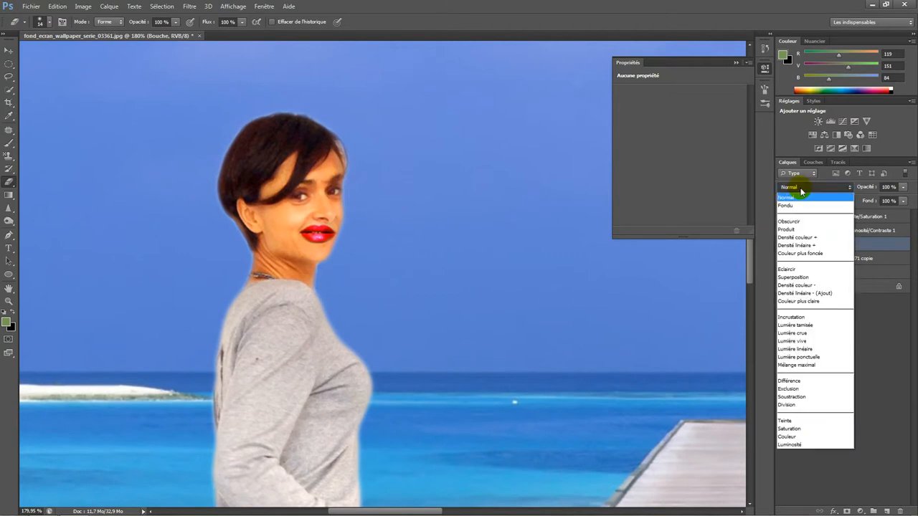
{"action": "left_click", "coordinate": [798, 219]}
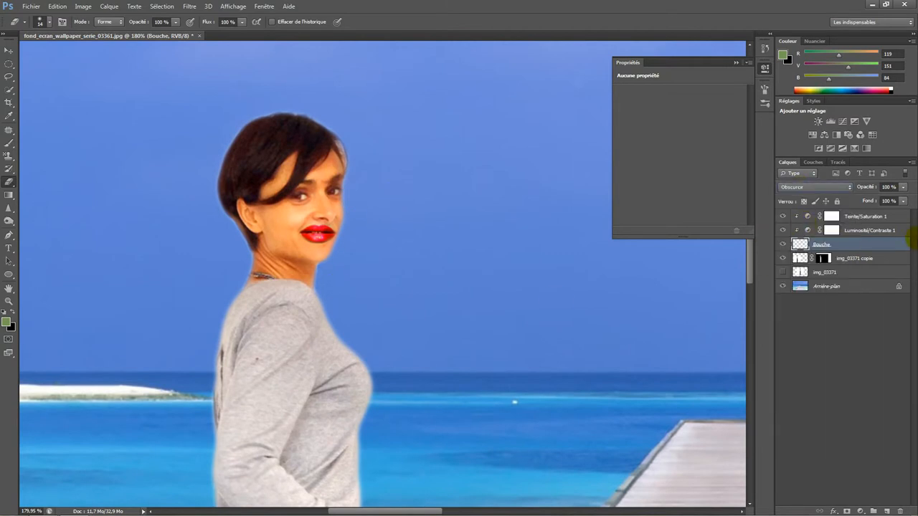
{"action": "key", "text": "Down"}
{"action": "key", "text": "Down"}
{"action": "key", "text": "Down"}
{"action": "key", "text": "Down"}
{"action": "key", "text": "Down"}
{"action": "key", "text": "Down"}
{"action": "key", "text": "Down"}
{"action": "key", "text": "Down"}
{"action": "key", "text": "Down"}
{"action": "key", "text": "Down"}
{"action": "key", "text": "Down"}
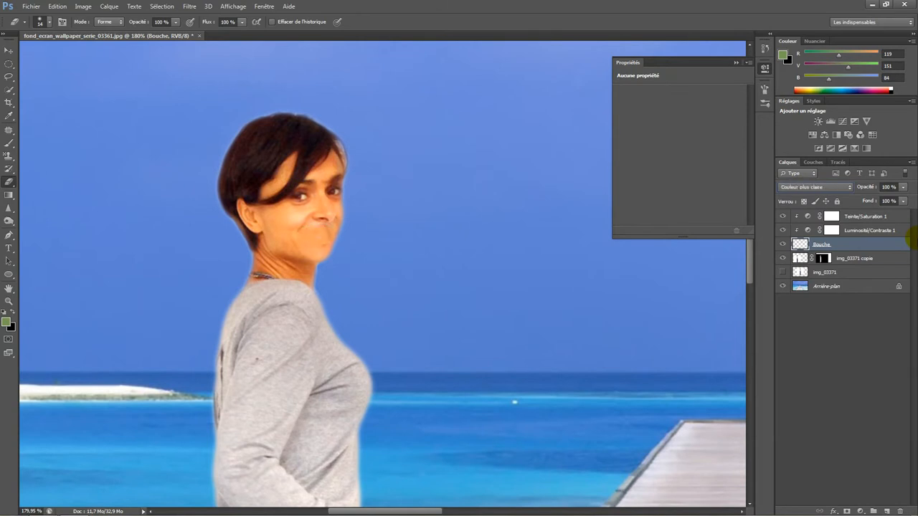
{"action": "key", "text": "Down"}
{"action": "key", "text": "Down"}
{"action": "key", "text": "Down"}
{"action": "key", "text": "Down"}
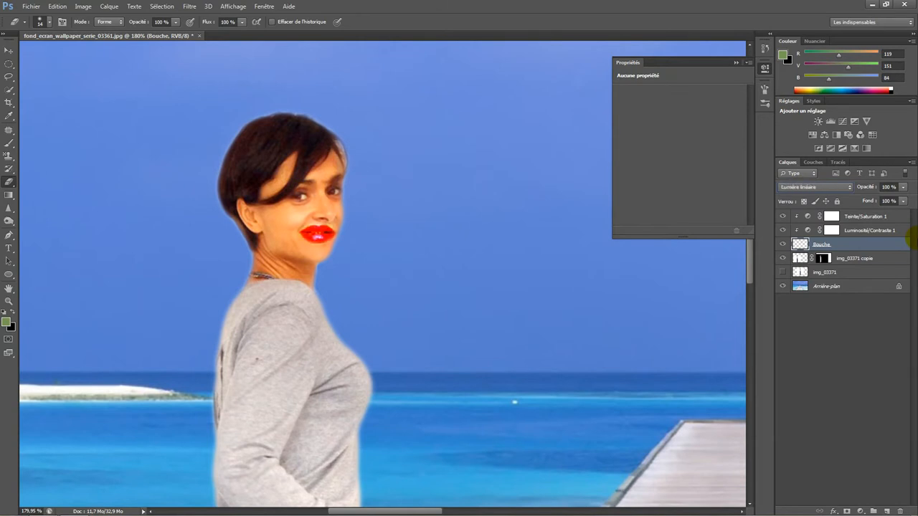
{"action": "key", "text": "Down"}
{"action": "key", "text": "Down"}
{"action": "key", "text": "Down"}
{"action": "key", "text": "Down"}
{"action": "key", "text": "Down"}
{"action": "key", "text": "Down"}
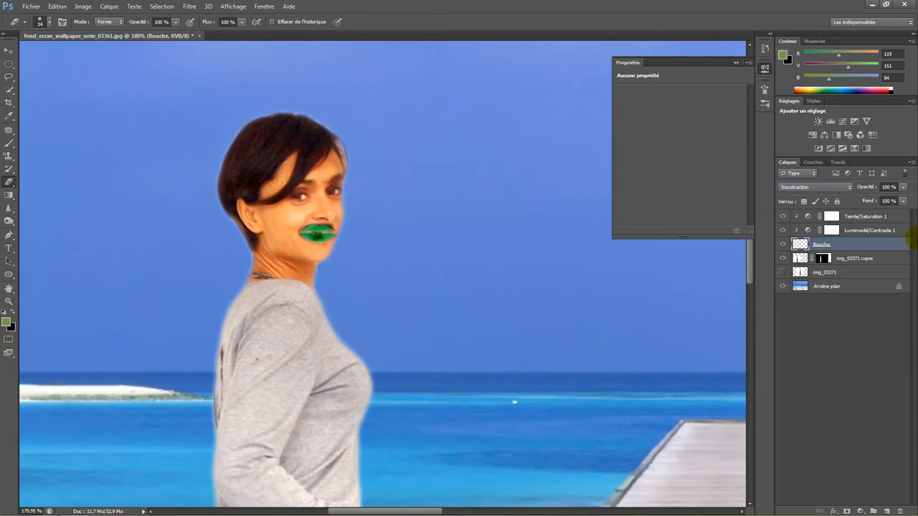
{"action": "key", "text": "Down"}
{"action": "key", "text": "Down"}
{"action": "key", "text": "Down"}
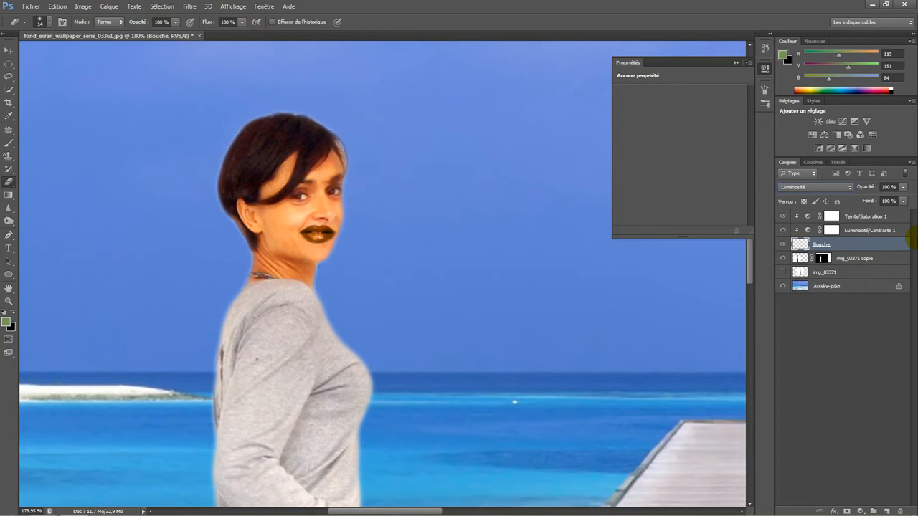
{"action": "key", "text": "Up"}
{"action": "key", "text": "Up"}
{"action": "key", "text": "Up"}
{"action": "key", "text": "Up"}
{"action": "key", "text": "Up"}
{"action": "key", "text": "Up"}
{"action": "key", "text": "Up"}
{"action": "key", "text": "Up"}
{"action": "key", "text": "Up"}
{"action": "key", "text": "Up"}
{"action": "key", "text": "Up"}
{"action": "key", "text": "Up"}
{"action": "key", "text": "Up"}
{"action": "key", "text": "Up"}
{"action": "key", "text": "Up"}
{"action": "key", "text": "Up"}
{"action": "key", "text": "Up"}
{"action": "key", "text": "Up"}
{"action": "key", "text": "Up"}
{"action": "key", "text": "Up"}
{"action": "key", "text": "Up"}
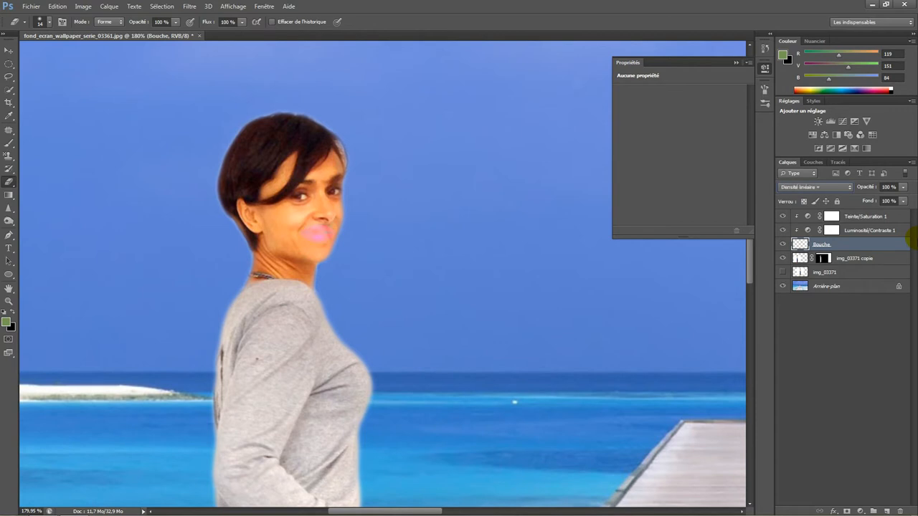
{"action": "key", "text": "Down"}
{"action": "key", "text": "Down"}
{"action": "key", "text": "Down"}
{"action": "key", "text": "Down"}
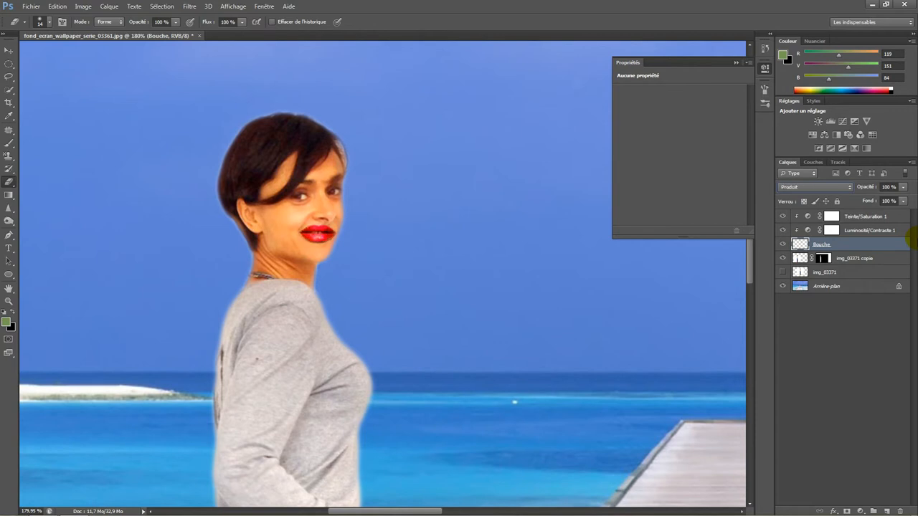
{"action": "key", "text": "Up"}
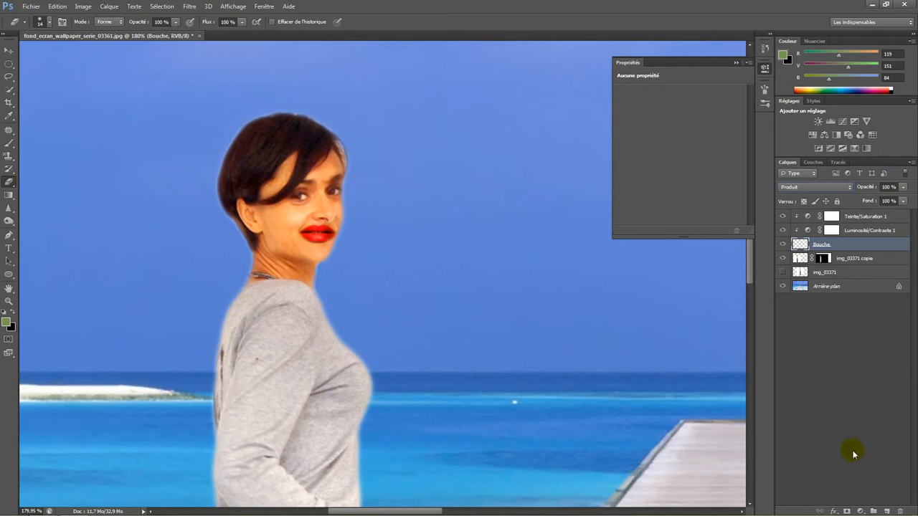
{"action": "mouse_move", "coordinate": [851, 510]}
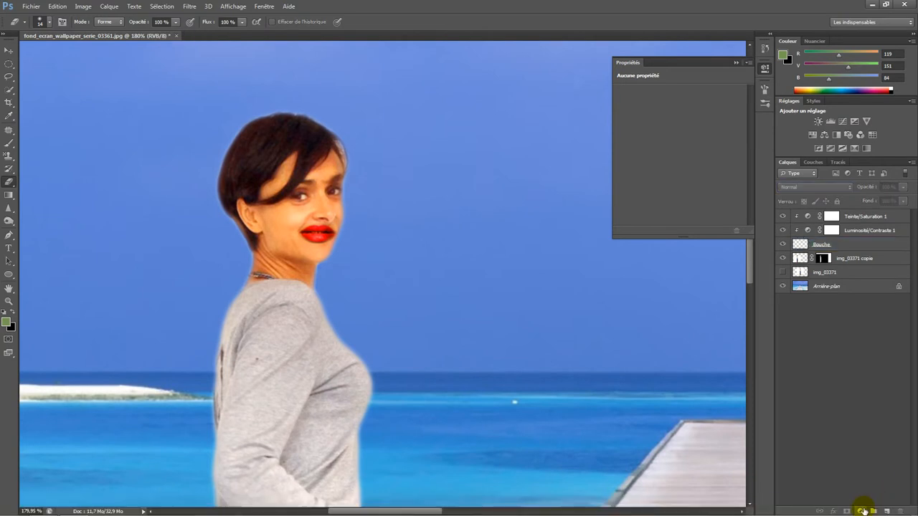
{"action": "left_click", "coordinate": [860, 510]}
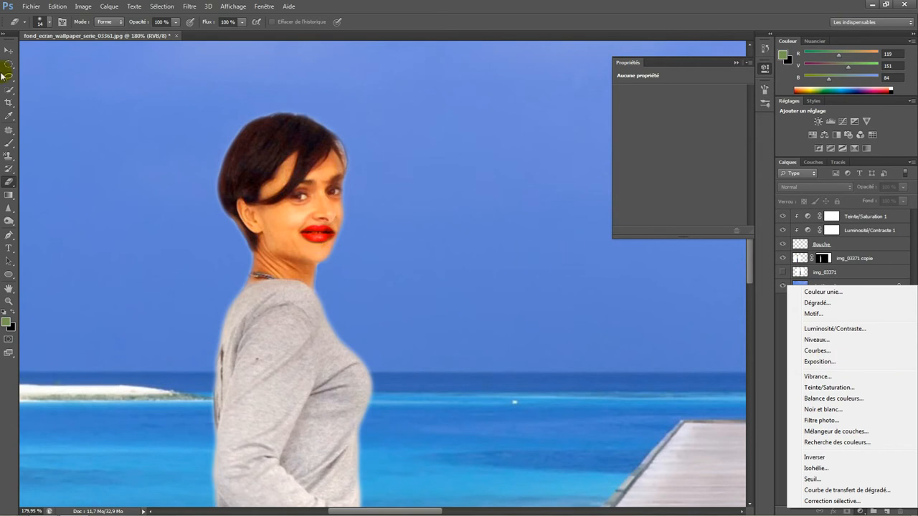
{"action": "left_click", "coordinate": [55, 74]}
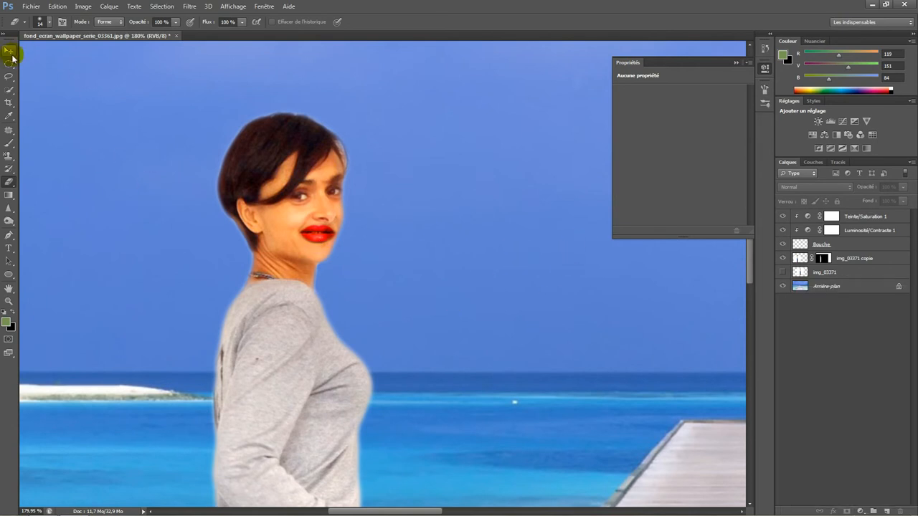
{"action": "left_click", "coordinate": [8, 52]}
{"action": "left_click", "coordinate": [269, 230]}
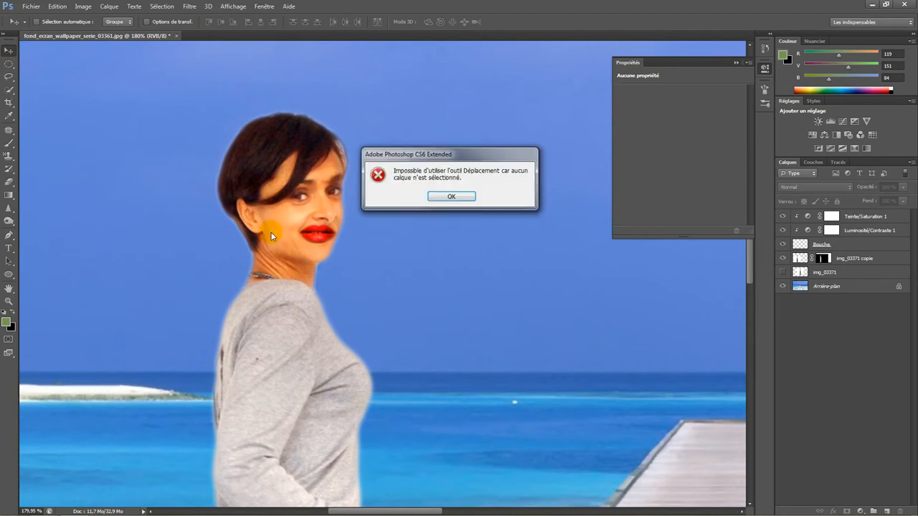
{"action": "left_click", "coordinate": [442, 197]}
Examine the finished composite as a whole and closer up, checking how the woman and her red lips blend with the pier scene
{"action": "key", "text": "ctrl+0"}
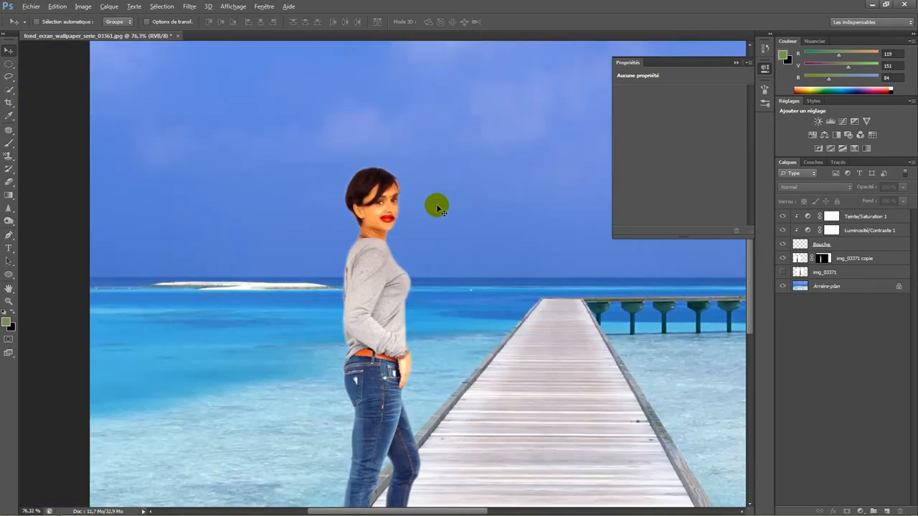
{"action": "scroll", "coordinate": [470, 222], "scroll_direction": "up", "scroll_amount": 4}
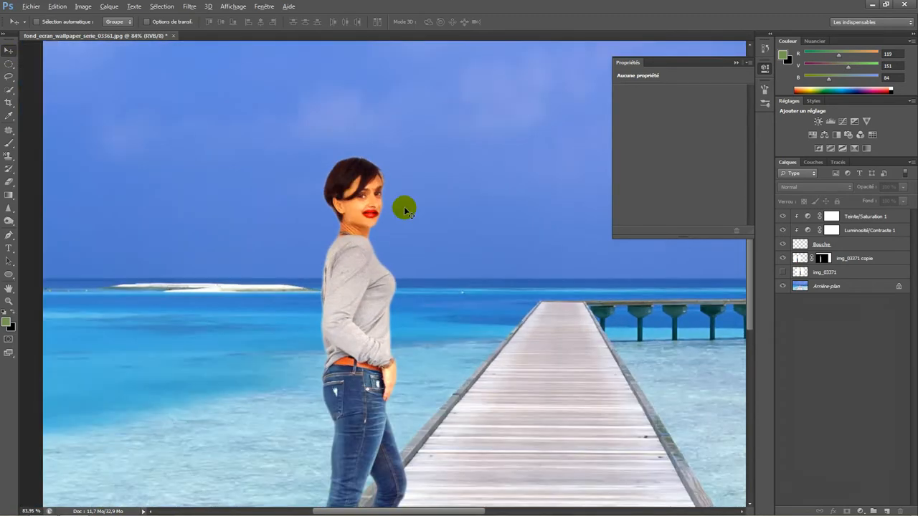
{"action": "scroll", "coordinate": [428, 351], "scroll_direction": "down", "scroll_amount": 3}
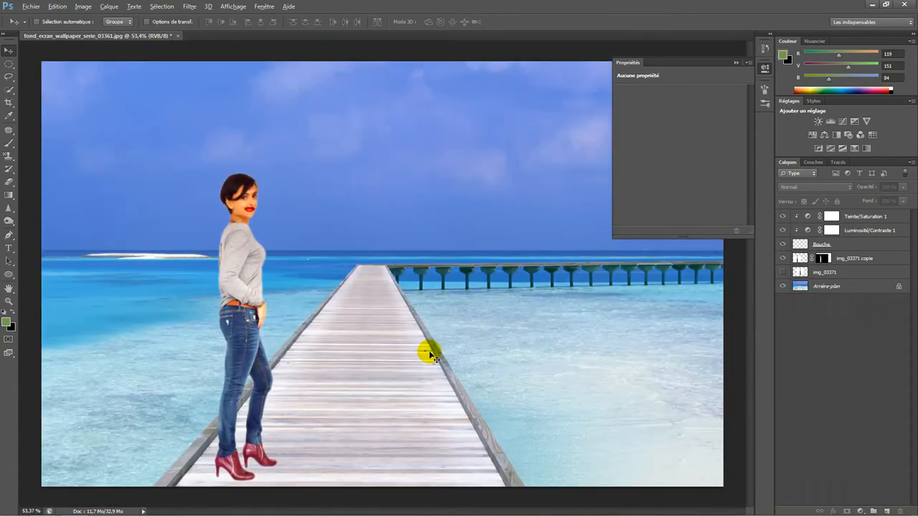
{"action": "scroll", "coordinate": [430, 353], "scroll_direction": "down", "scroll_amount": 2}
{"action": "scroll", "coordinate": [428, 351], "scroll_direction": "up", "scroll_amount": 2}
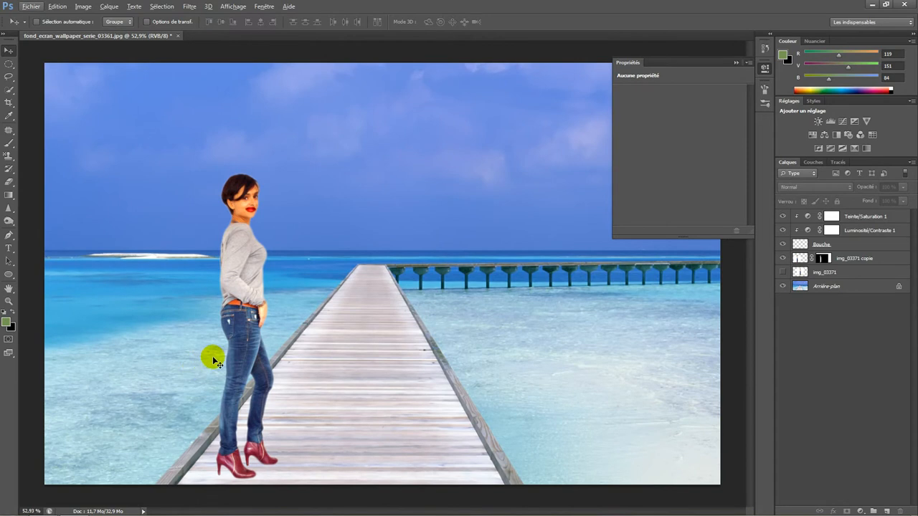
{"action": "scroll", "coordinate": [204, 362], "scroll_direction": "up", "scroll_amount": 2}
{"action": "scroll", "coordinate": [208, 360], "scroll_direction": "down", "scroll_amount": 2}
{"action": "scroll", "coordinate": [207, 359], "scroll_direction": "up", "scroll_amount": 2}
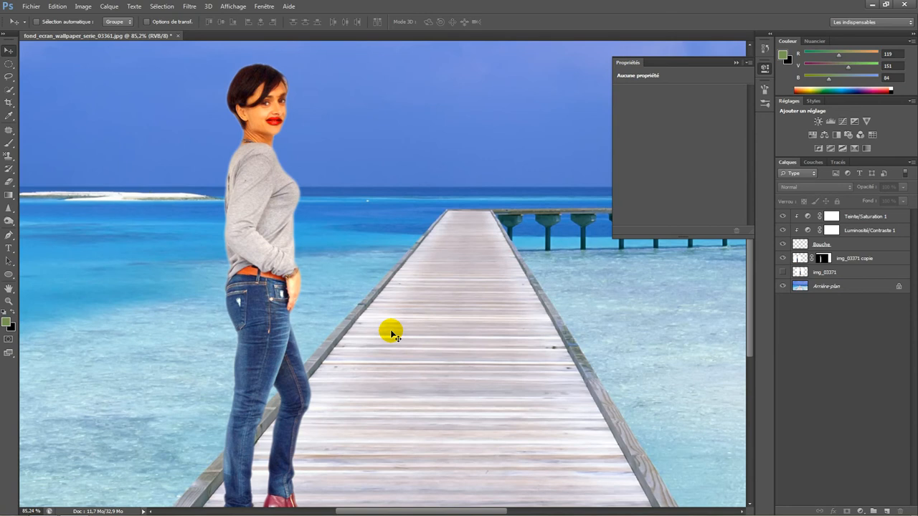
{"action": "mouse_move", "coordinate": [816, 512]}
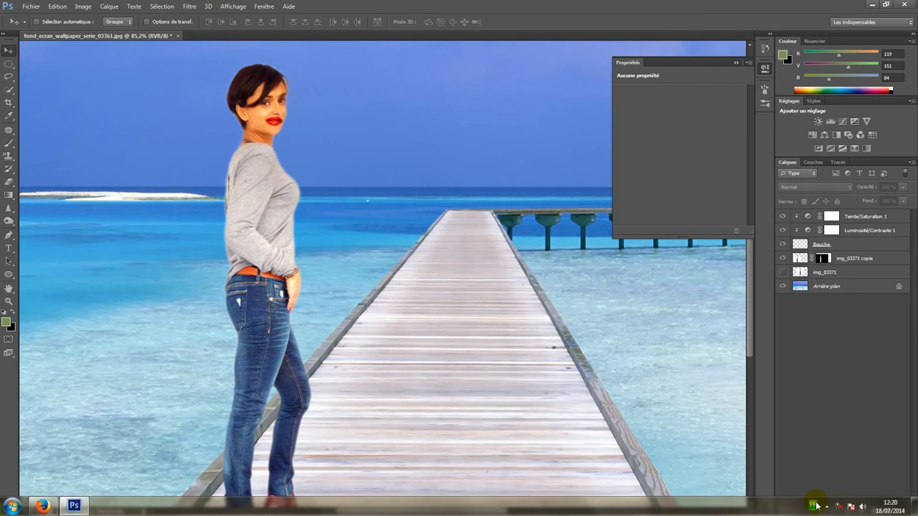
{"action": "left_click", "coordinate": [838, 507]}
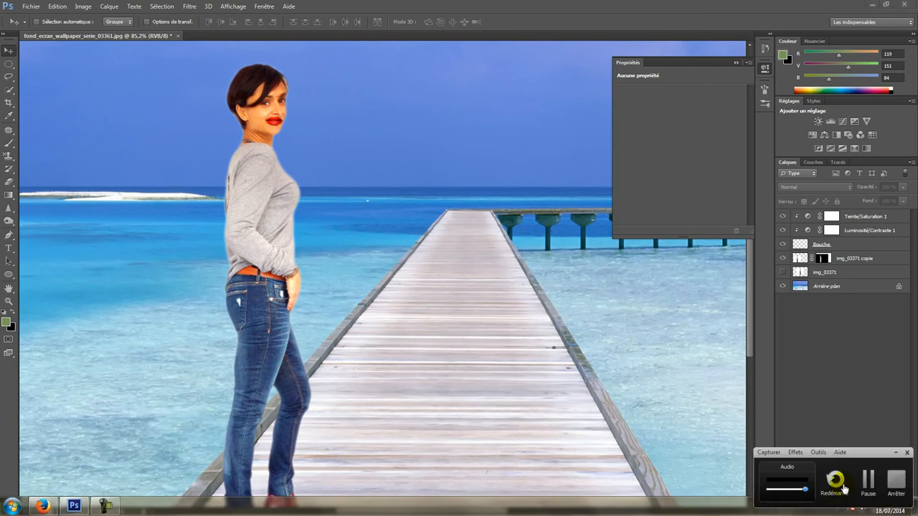